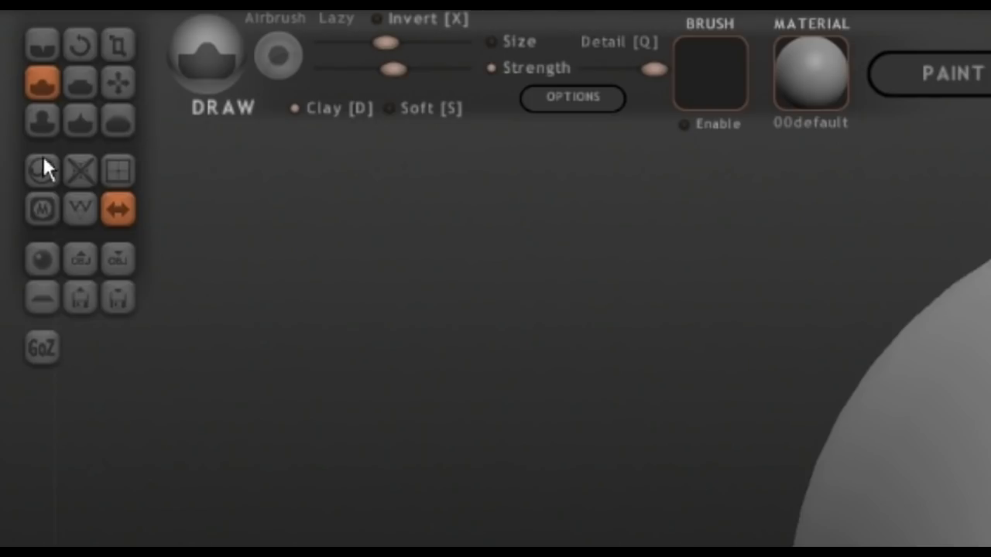
- Choose the Grab tool and enlarge its brush to cover much of the sphere's lower part
left_click(118, 211)
left_click(118, 83)
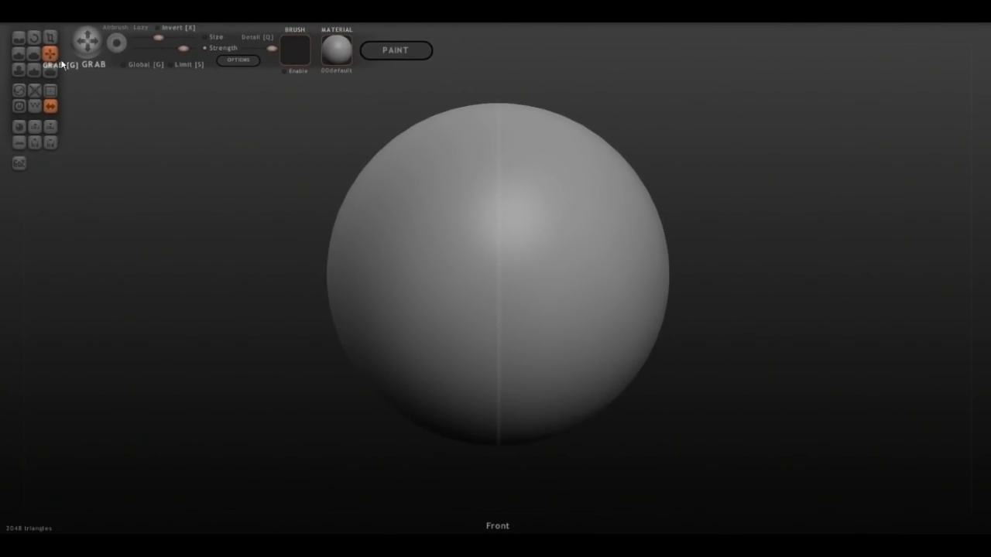
key("bracketright")
key("bracketright")
key("bracketright")
key("bracketright")
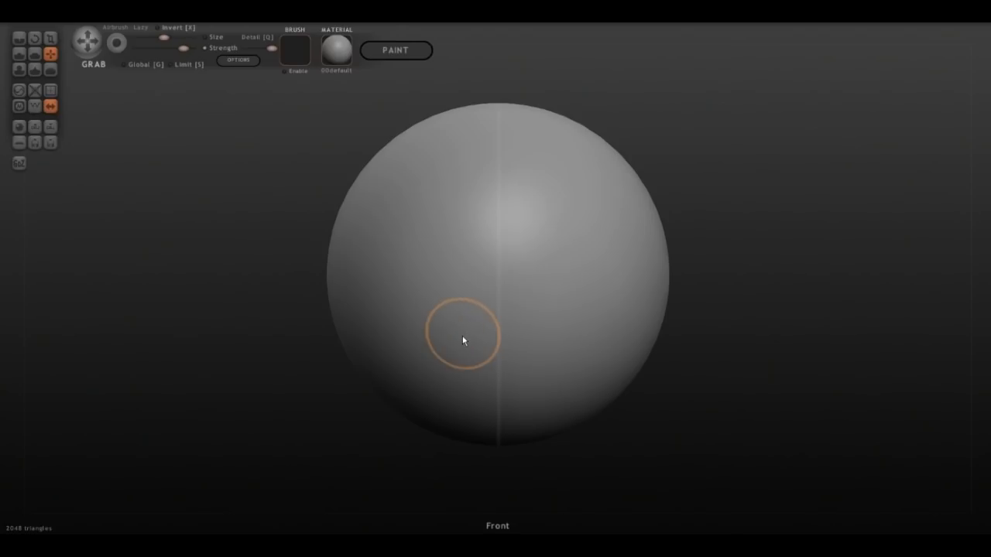
key("bracketright")
key("bracketleft")
key("bracketleft")
key("bracketleft")
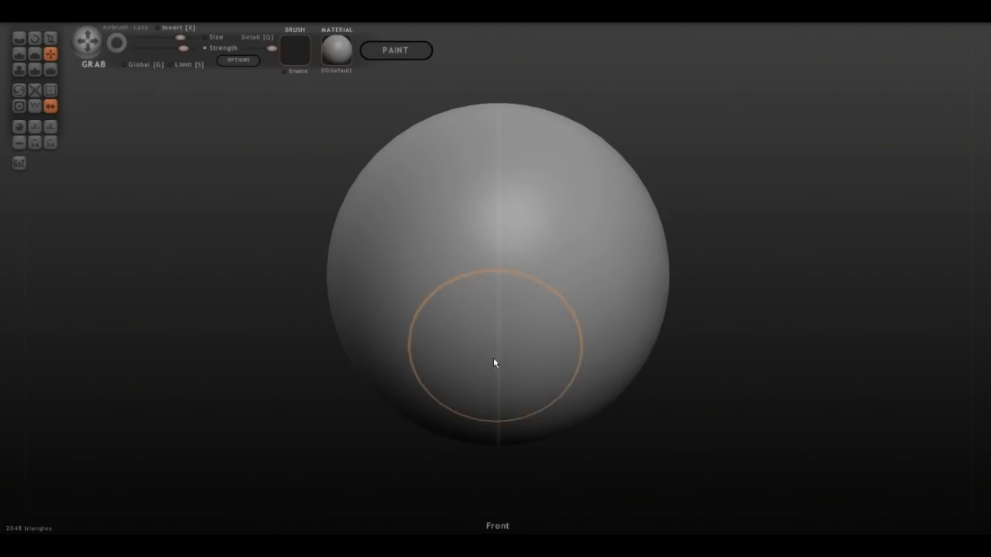
key("bracketright")
key("bracketright")
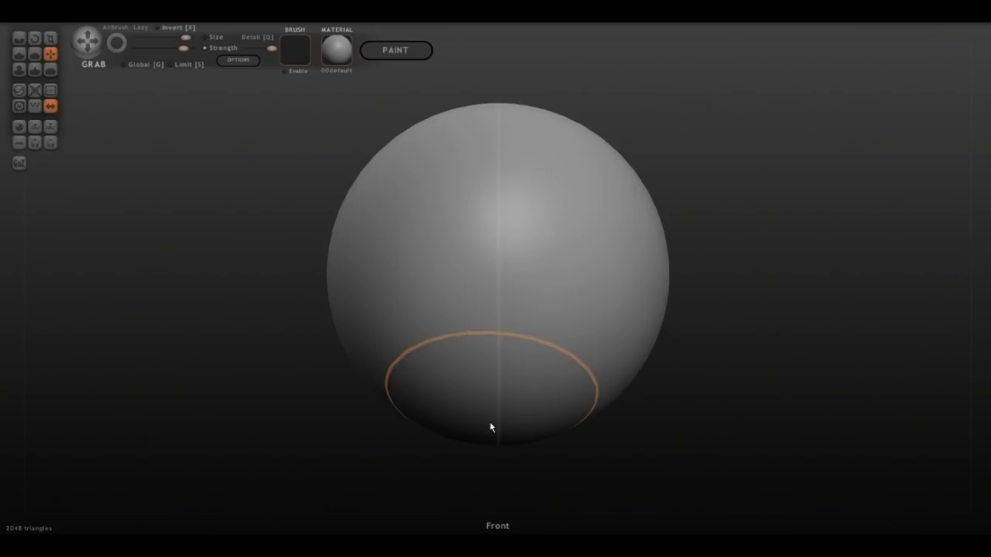
- Try out Grab by pulling the sphere's bottom down and its sides outward, and start over with a fresh sphere
left_click_drag(492, 391, 496, 481)
left_click_drag(343, 469, 375, 442)
left_click_drag(271, 373, 305, 354)
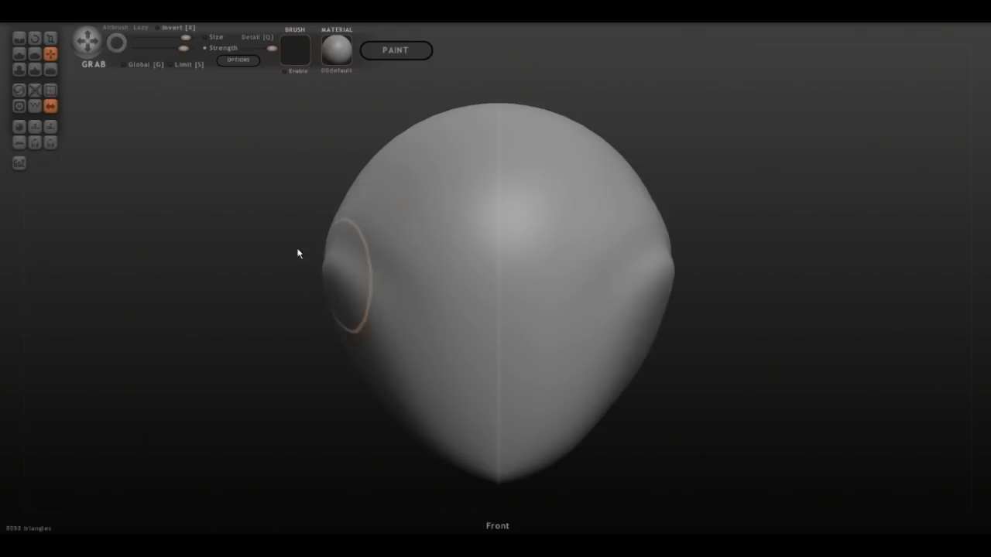
left_click_drag(265, 279, 298, 281)
left_click_drag(586, 233, 546, 216)
mouse_move(399, 345)
left_mouse_down()
mouse_move(183, 289)
mouse_move(320, 430)
mouse_move(208, 373)
left_mouse_up()
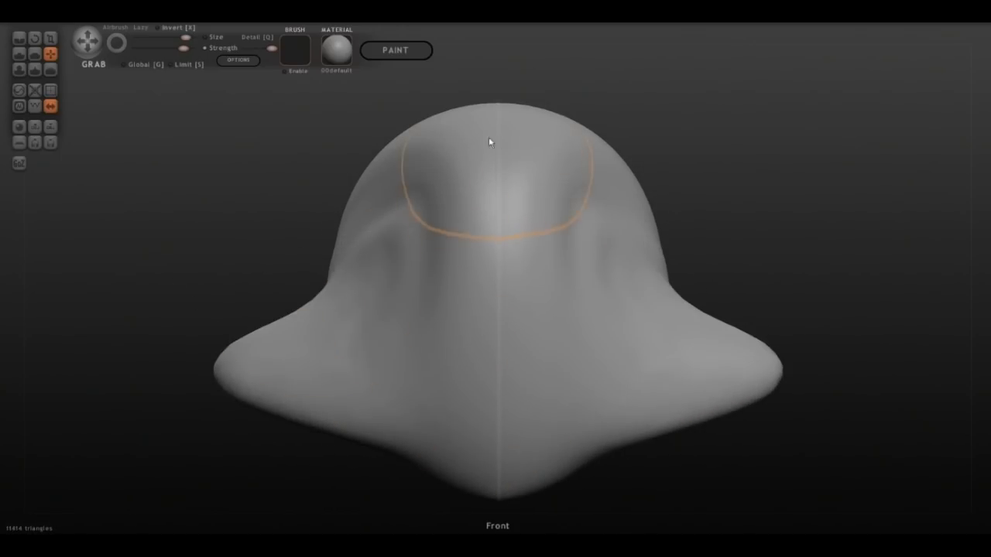
key("ctrl+n")
- Try moving the whole sphere with the Global option of Grab, undo the move and turn Global off
left_click(136, 65)
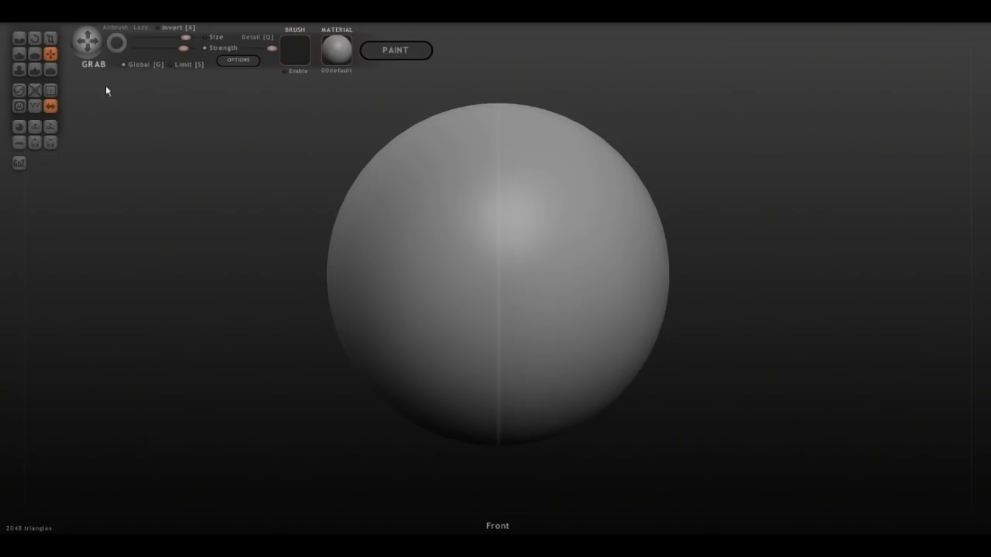
mouse_move(440, 275)
left_mouse_down()
mouse_move(335, 273)
mouse_move(514, 255)
mouse_move(482, 263)
mouse_move(477, 253)
left_mouse_up()
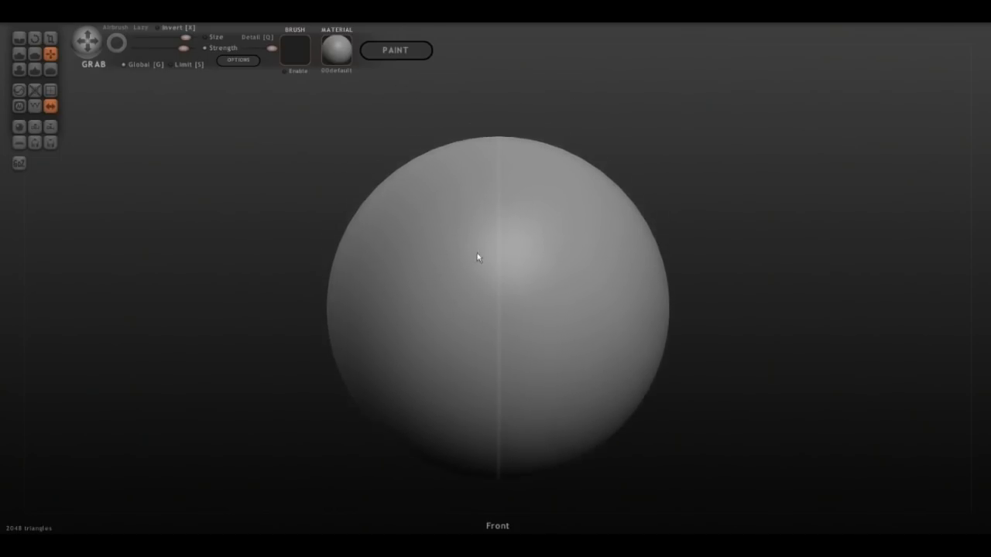
key("ctrl+z")
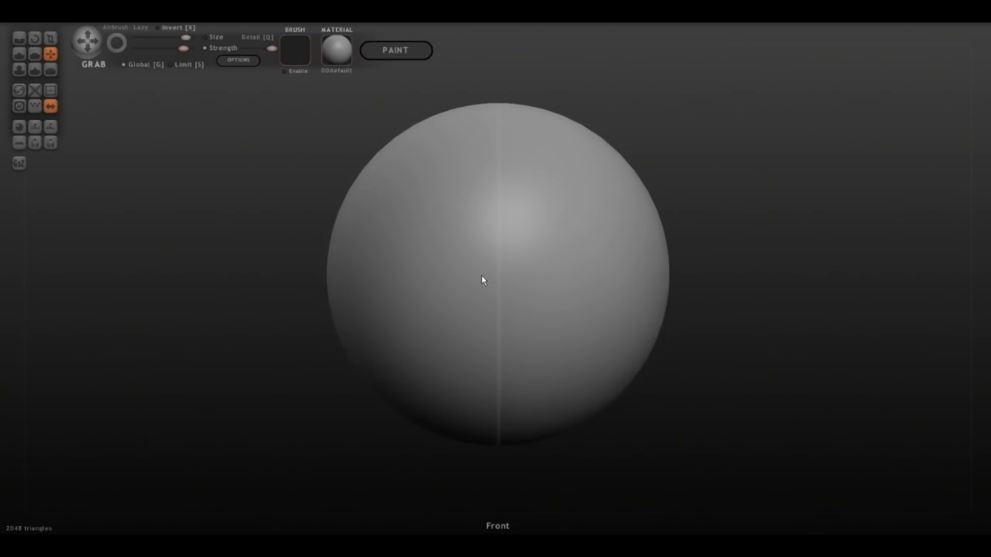
key("ctrl+s")
left_click(456, 273)
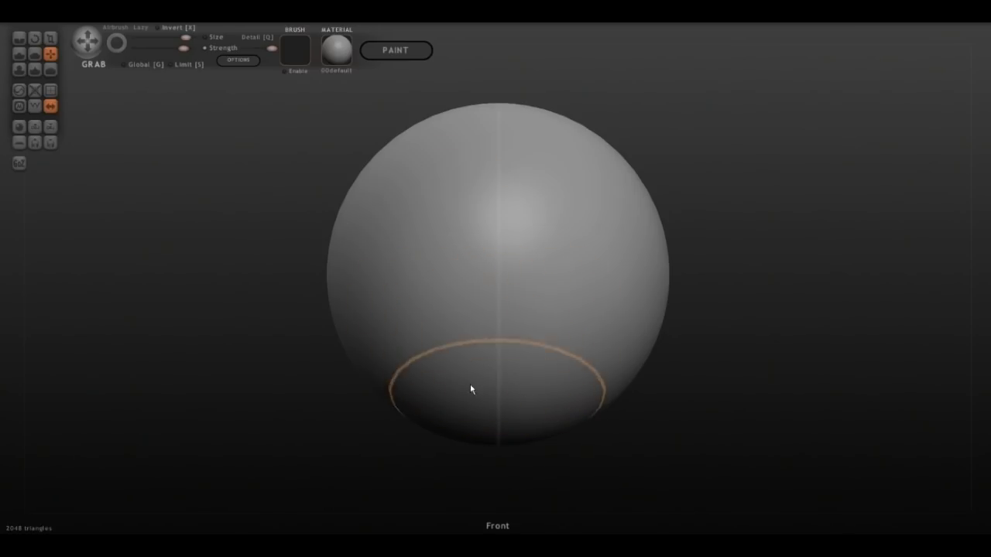
- Pull the bottom of the sphere downward with Grab to form a tapered chin, giving an egg-shaped head
scroll(467, 381, "down", 4)
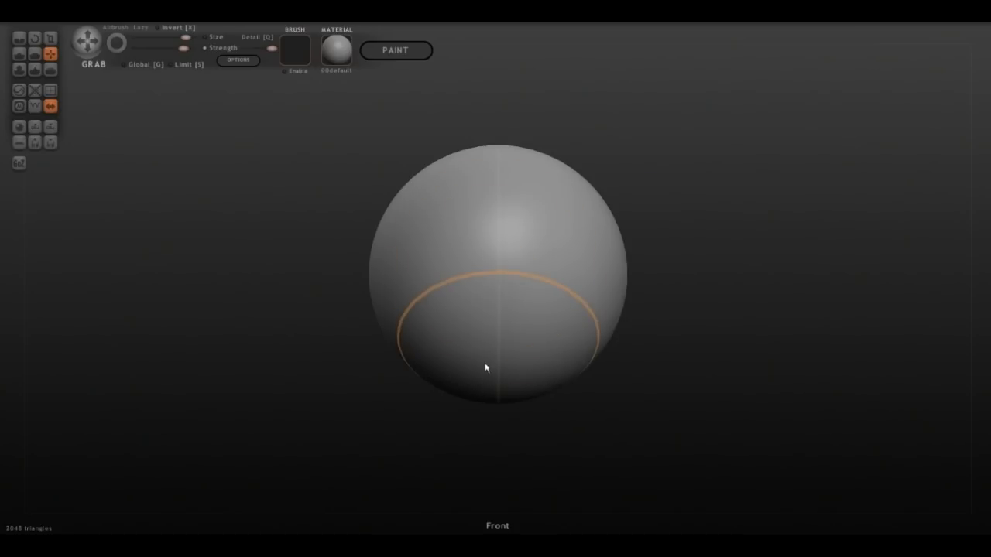
left_click_drag(500, 387, 501, 468)
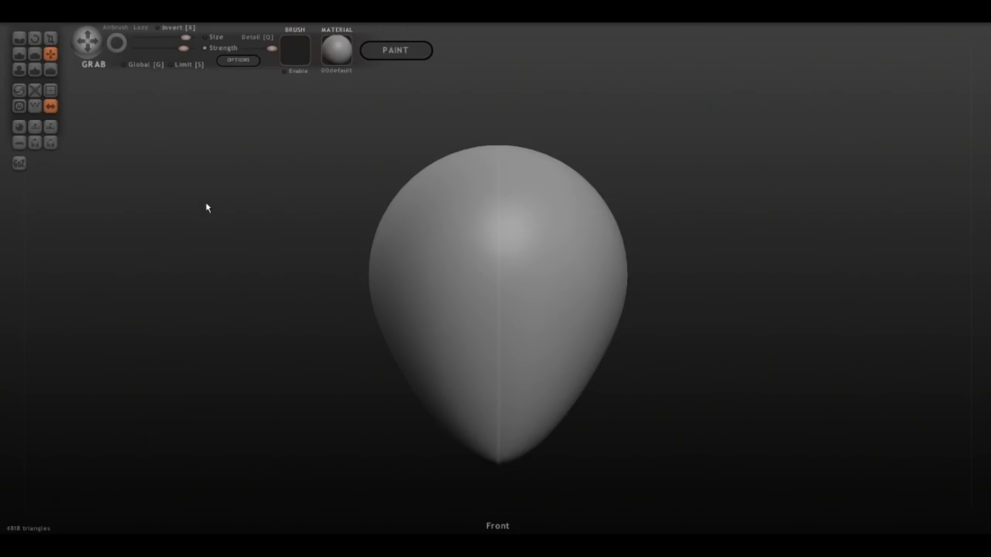
mouse_move(186, 212)
left_mouse_down()
mouse_move(332, 219)
mouse_move(339, 247)
mouse_move(274, 227)
mouse_move(183, 227)
left_mouse_up()
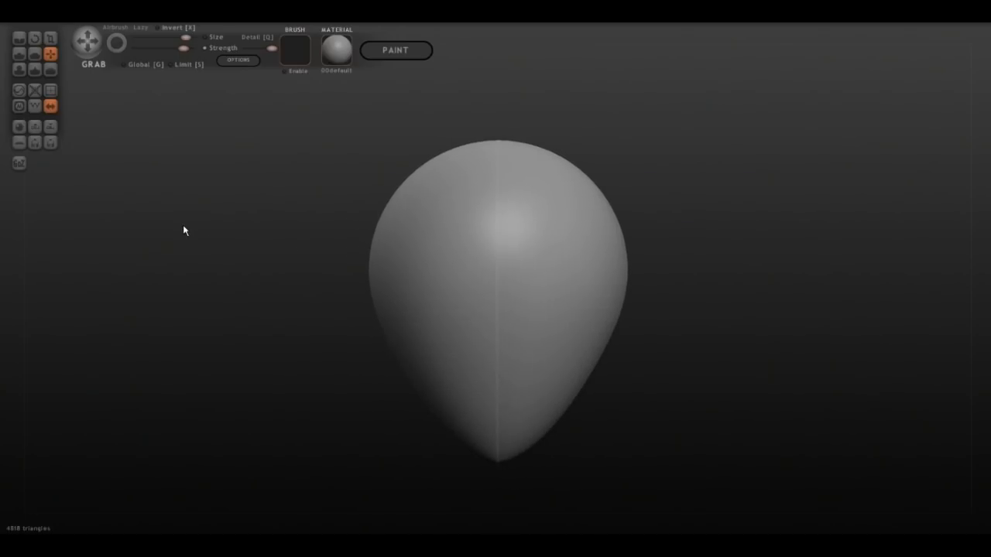
mouse_move(290, 268)
left_mouse_down()
mouse_move(415, 237)
mouse_move(458, 186)
mouse_move(369, 274)
mouse_move(286, 293)
left_mouse_up()
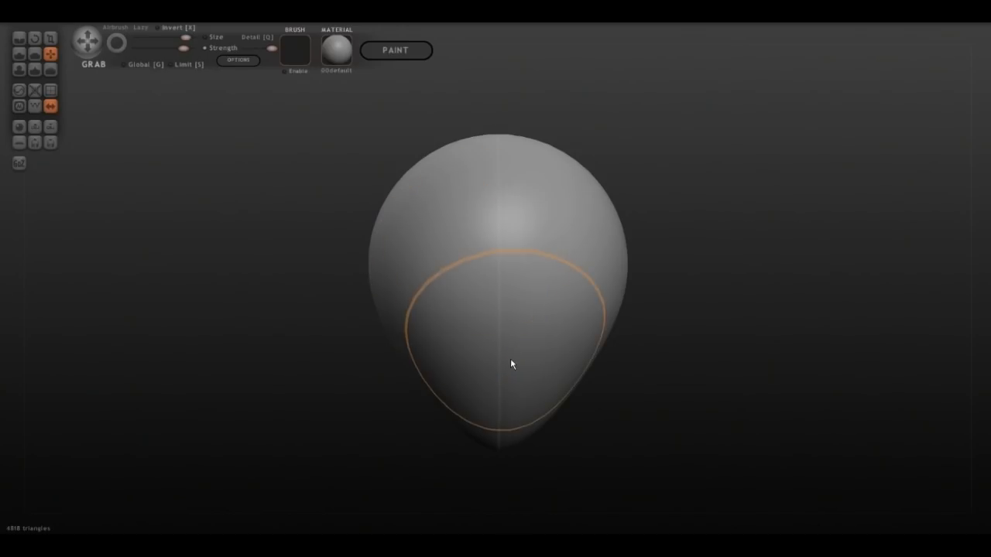
left_click_drag(250, 286, 219, 261)
mouse_move(336, 246)
left_mouse_down()
mouse_move(489, 249)
mouse_move(436, 234)
mouse_move(343, 243)
mouse_move(332, 255)
mouse_move(346, 255)
left_mouse_up()
left_click_drag(503, 416, 507, 458)
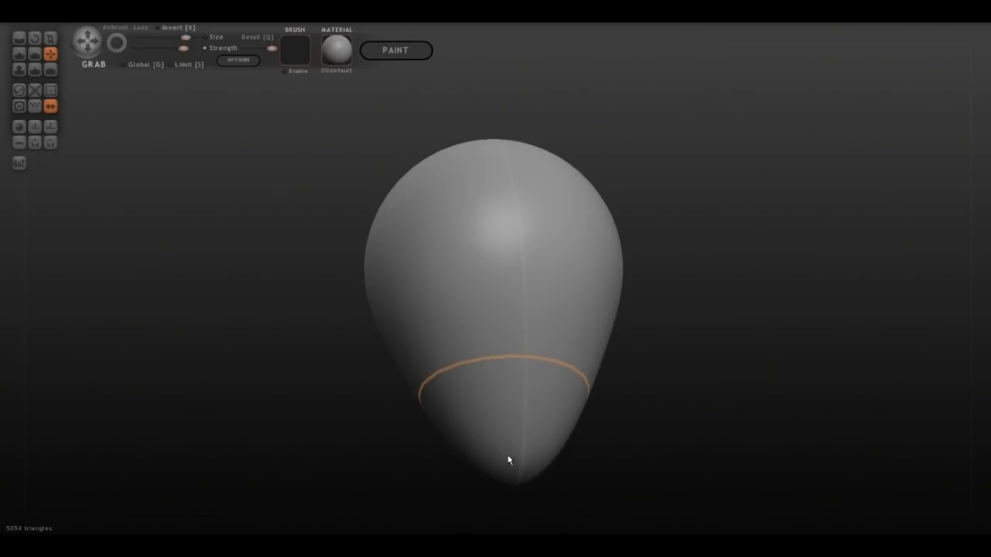
- Adjust the chin and face profile with Grab from the side, shifting the chin forward and flattening the front
mouse_move(286, 297)
left_mouse_down()
mouse_move(363, 294)
mouse_move(409, 268)
mouse_move(332, 281)
mouse_move(396, 305)
left_mouse_up()
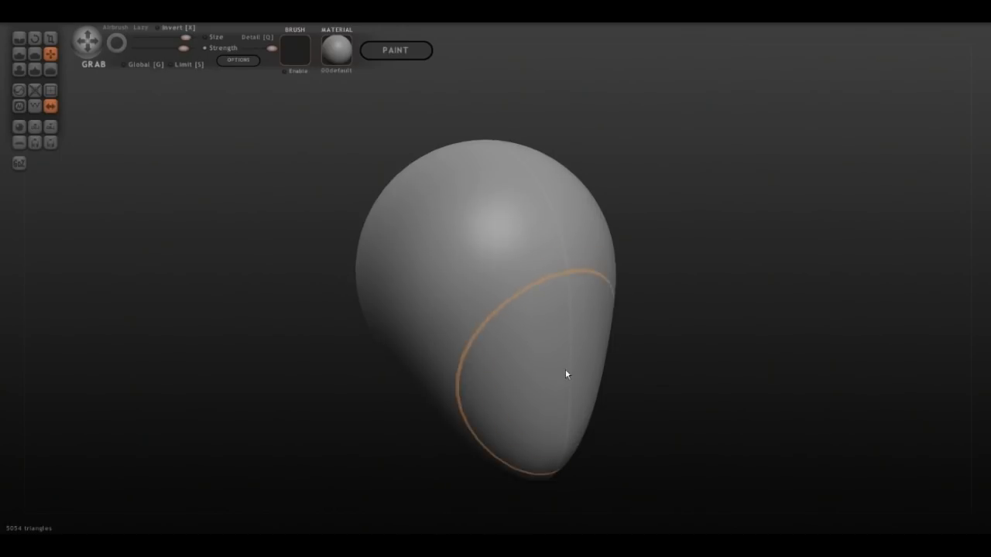
scroll(562, 400, "down", 3)
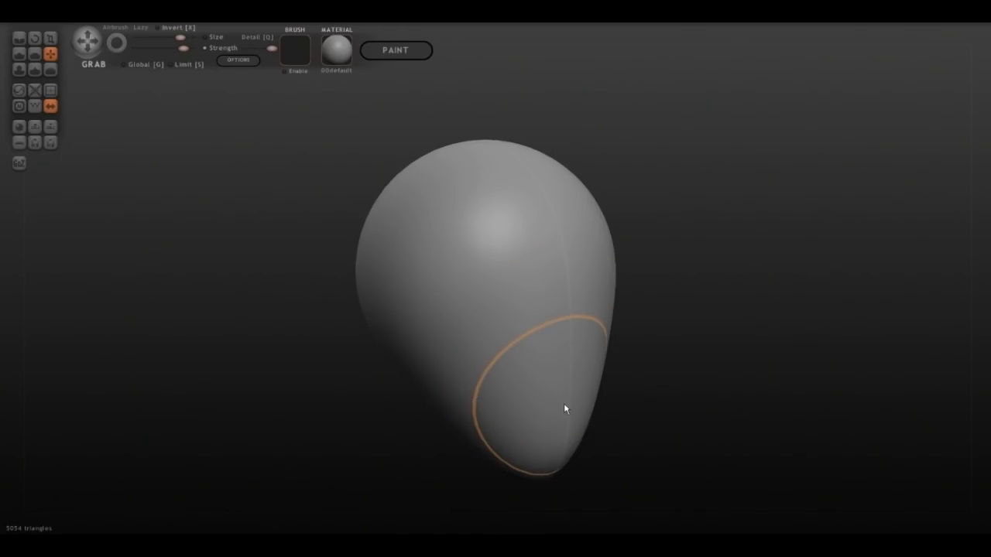
mouse_move(559, 407)
left_mouse_down()
mouse_move(582, 414)
mouse_move(572, 408)
left_mouse_up()
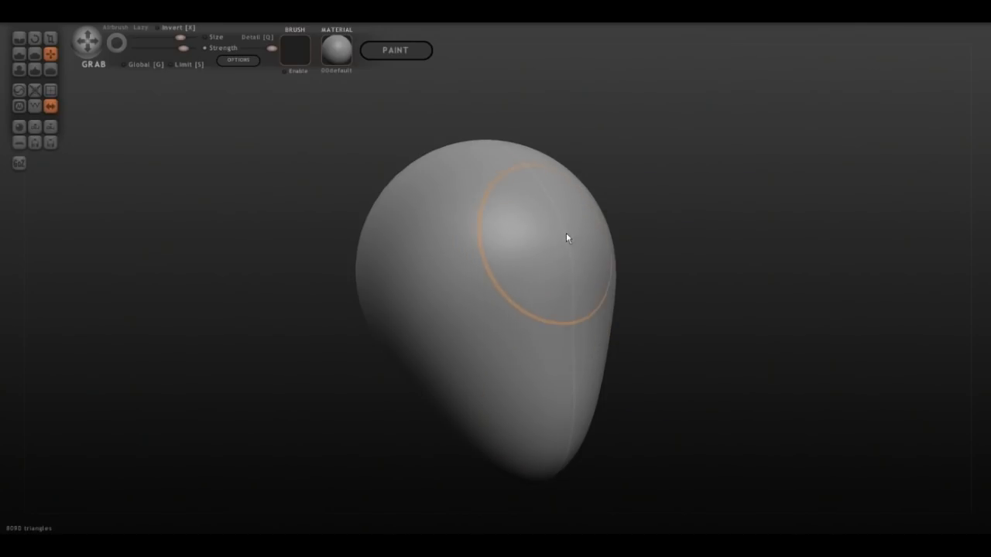
mouse_move(282, 232)
left_mouse_down()
mouse_move(375, 229)
mouse_move(382, 190)
left_mouse_up()
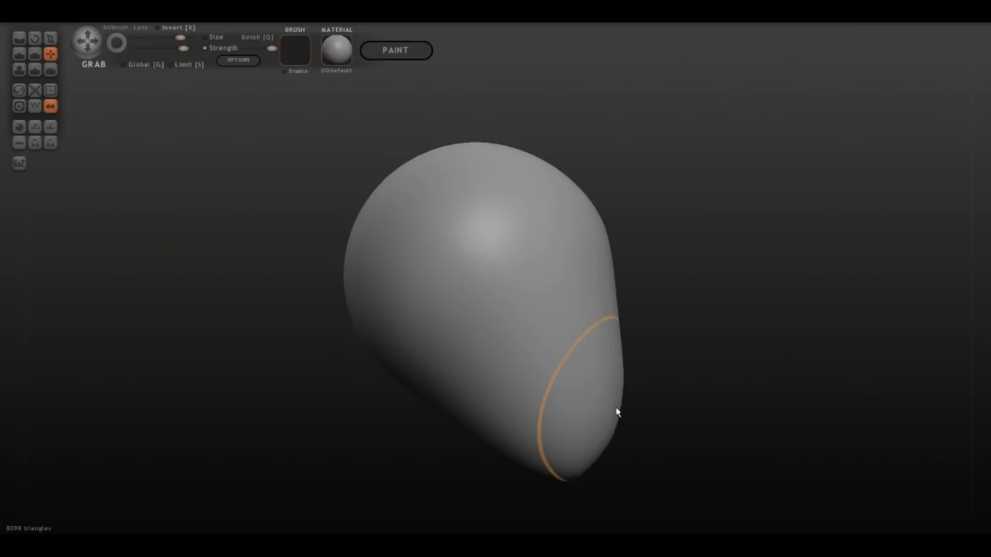
mouse_move(616, 411)
left_mouse_down()
mouse_move(598, 411)
mouse_move(596, 425)
left_mouse_up()
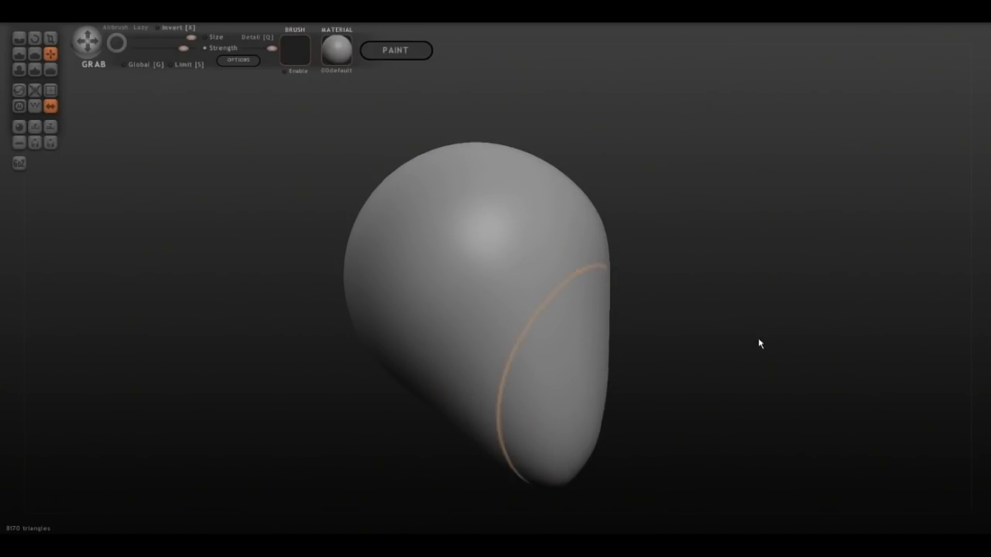
mouse_move(775, 324)
left_mouse_down()
mouse_move(694, 327)
mouse_move(653, 378)
mouse_move(581, 356)
mouse_move(732, 336)
mouse_move(630, 336)
mouse_move(619, 365)
mouse_move(601, 330)
mouse_move(627, 361)
mouse_move(751, 354)
mouse_move(763, 304)
mouse_move(756, 348)
mouse_move(734, 353)
left_mouse_up()
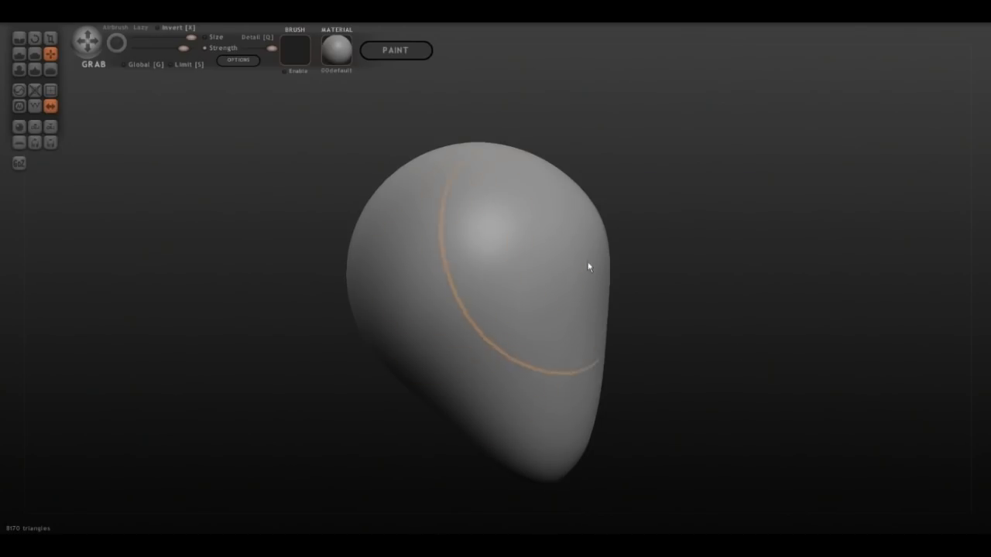
left_click_drag(758, 239, 624, 215)
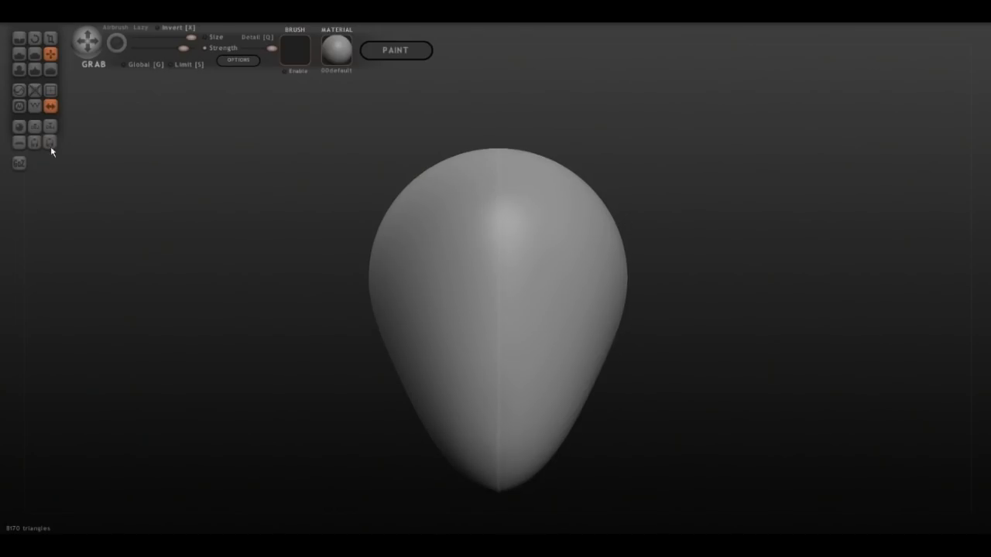
- Flatten the eye areas on both sides of the face into shallow sockets using a smaller Smooth brush
left_click(49, 66)
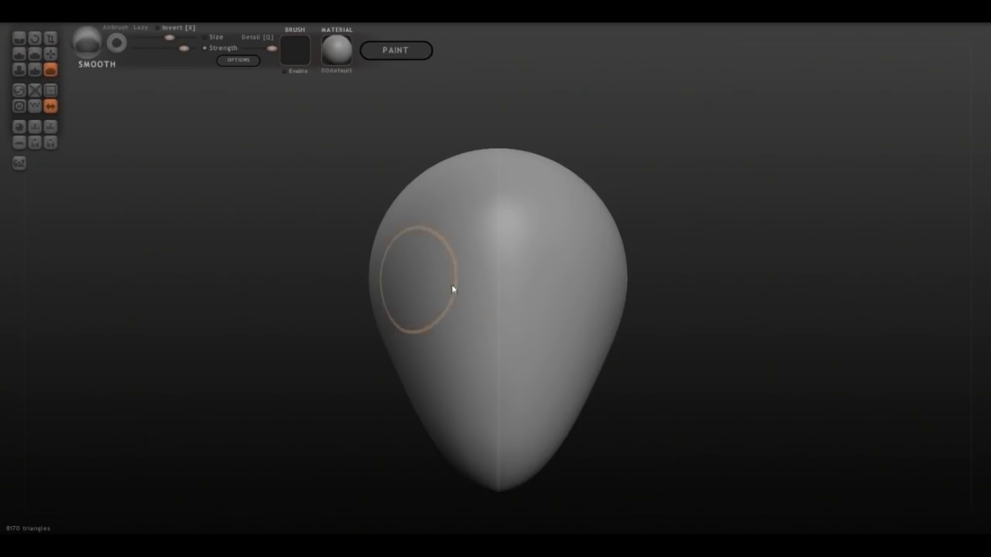
scroll(447, 297, "down", 2)
mouse_move(440, 294)
left_mouse_down()
mouse_move(440, 304)
mouse_move(457, 294)
mouse_move(446, 312)
mouse_move(456, 302)
mouse_move(439, 297)
left_mouse_up()
mouse_move(738, 266)
left_mouse_down()
mouse_move(708, 315)
mouse_move(824, 318)
mouse_move(860, 307)
mouse_move(709, 322)
mouse_move(686, 300)
mouse_move(736, 311)
left_mouse_up()
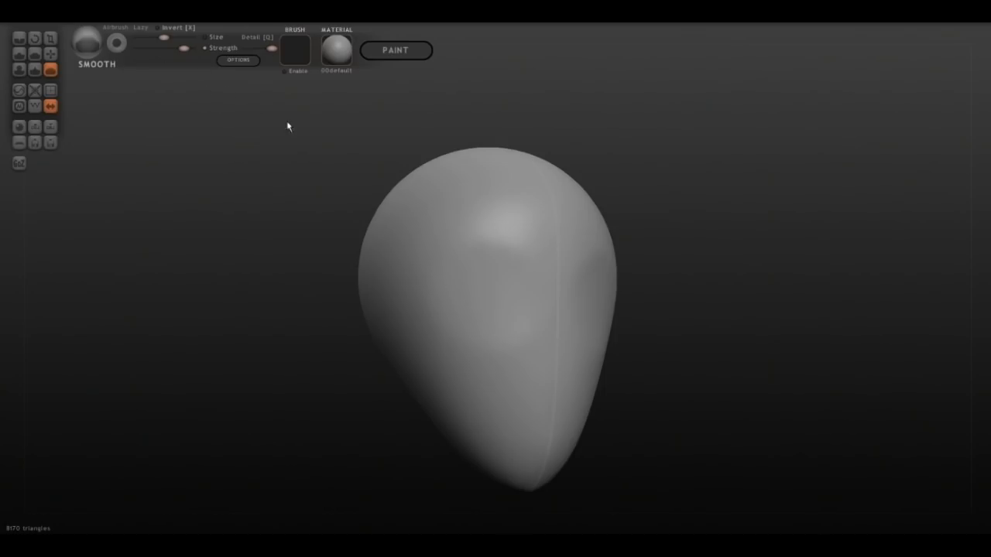
left_click_drag(235, 331, 255, 316)
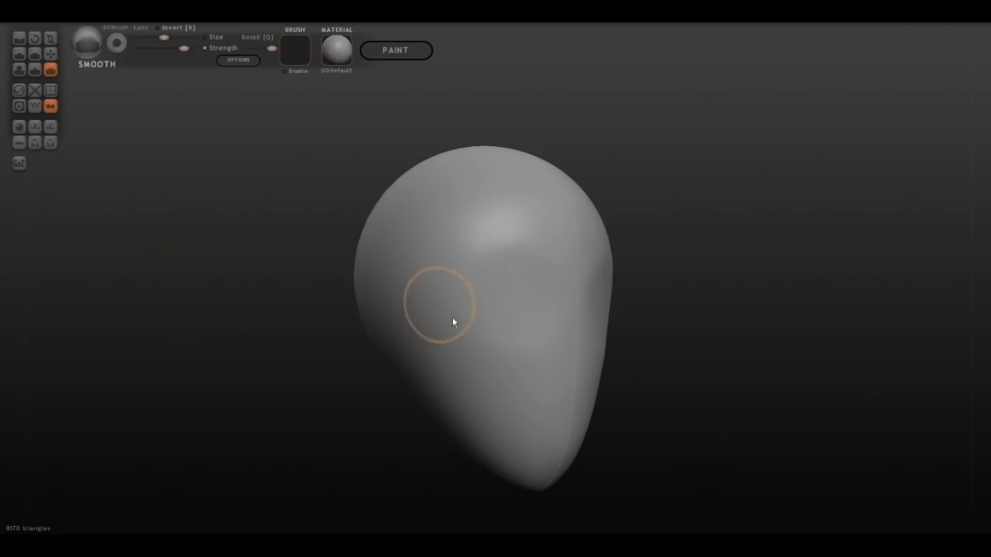
mouse_move(670, 369)
left_mouse_down()
mouse_move(684, 385)
mouse_move(734, 385)
mouse_move(692, 380)
mouse_move(667, 276)
mouse_move(597, 361)
mouse_move(597, 391)
left_mouse_up()
mouse_move(714, 345)
left_mouse_down()
mouse_move(806, 342)
mouse_move(776, 359)
left_mouse_up()
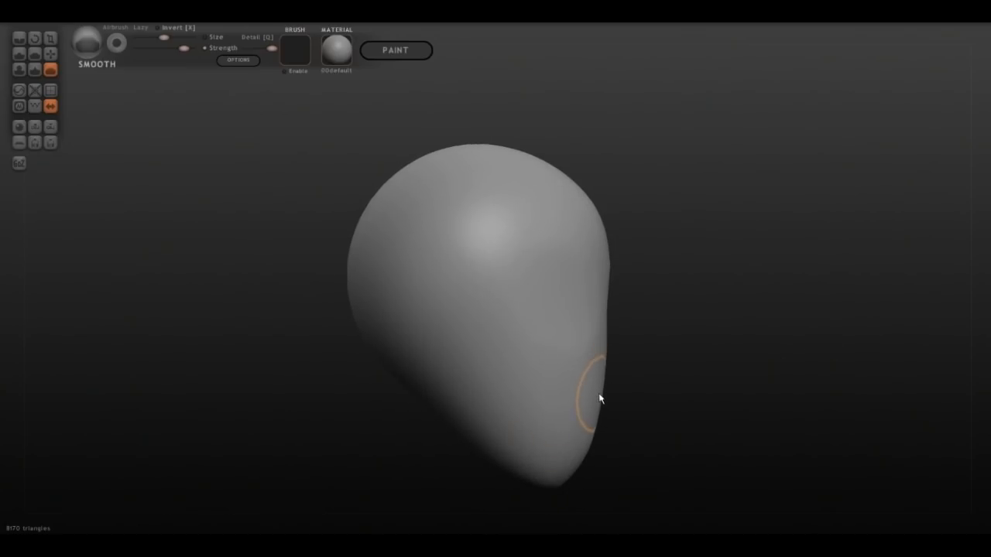
- Carve a short horizontal nose line and a wider curved mouth line into the lower face with Crease
left_click(20, 38)
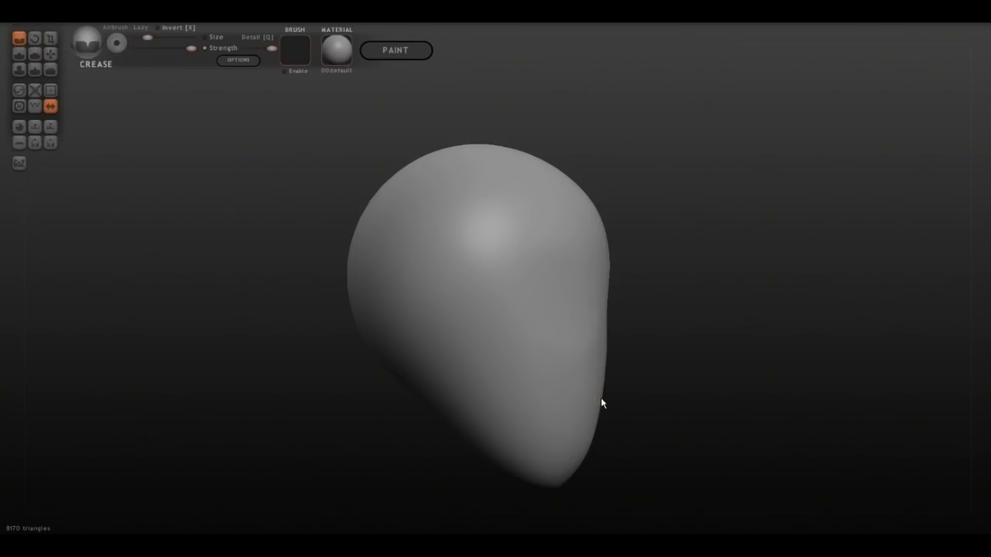
left_click_drag(592, 395, 603, 395)
left_click_drag(585, 439, 564, 436)
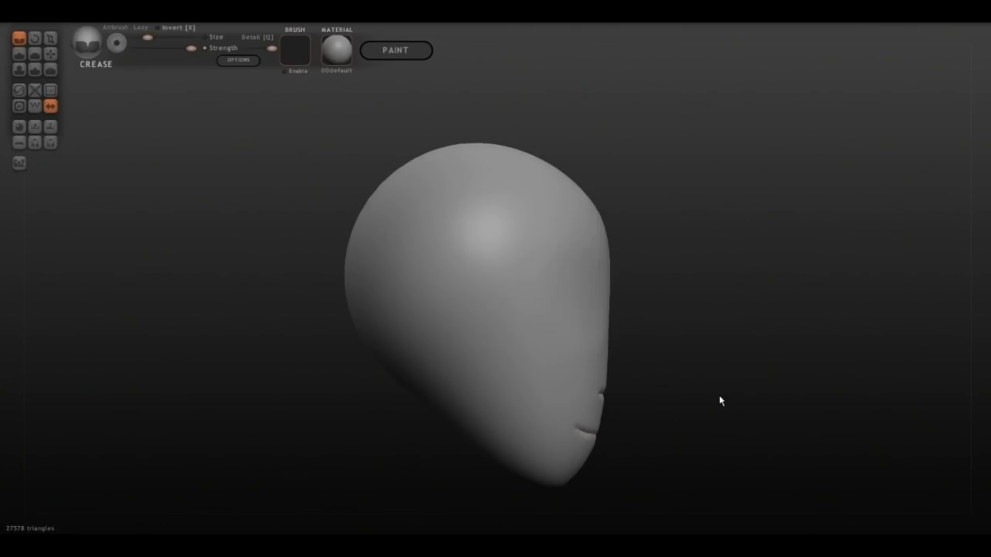
left_click_drag(671, 398, 562, 405)
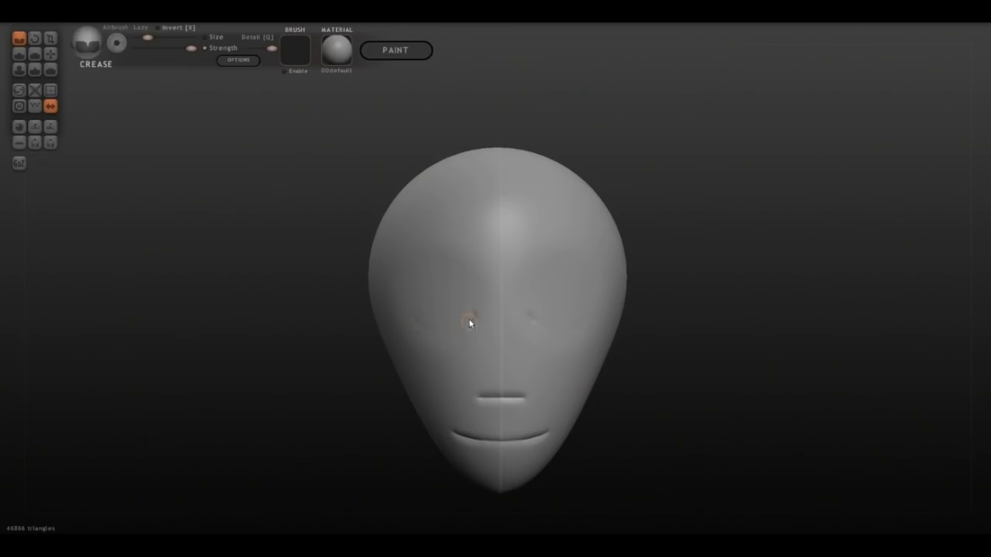
mouse_move(416, 327)
left_mouse_down()
mouse_move(463, 336)
mouse_move(482, 320)
mouse_move(434, 341)
mouse_move(415, 325)
mouse_move(484, 310)
left_mouse_up()
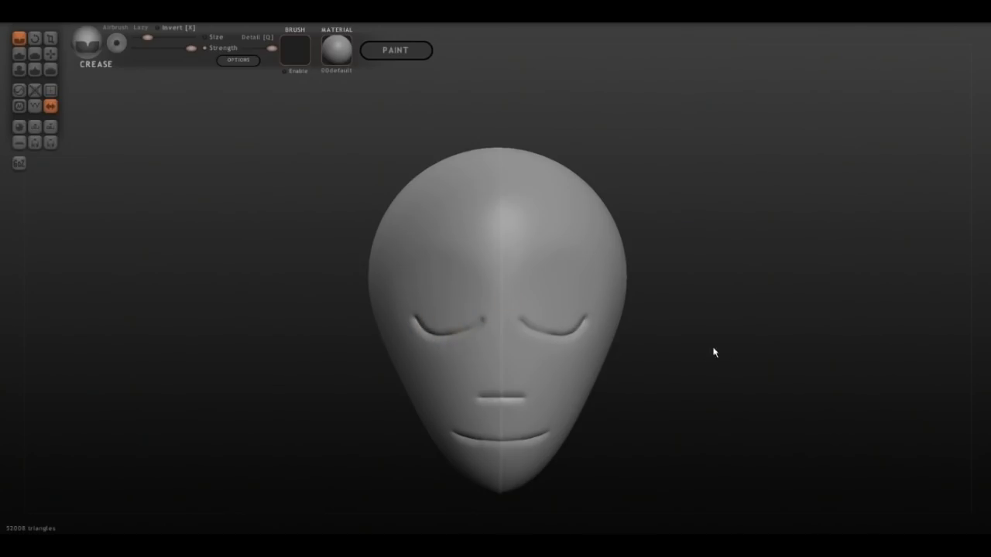
left_click_drag(703, 351, 732, 358)
key("ctrl+z")
- Carve a shallow, downward-curving crease below each eye socket to mark the lower edge of the eyes
left_click_drag(469, 349, 525, 321)
left_click_drag(437, 331, 511, 325)
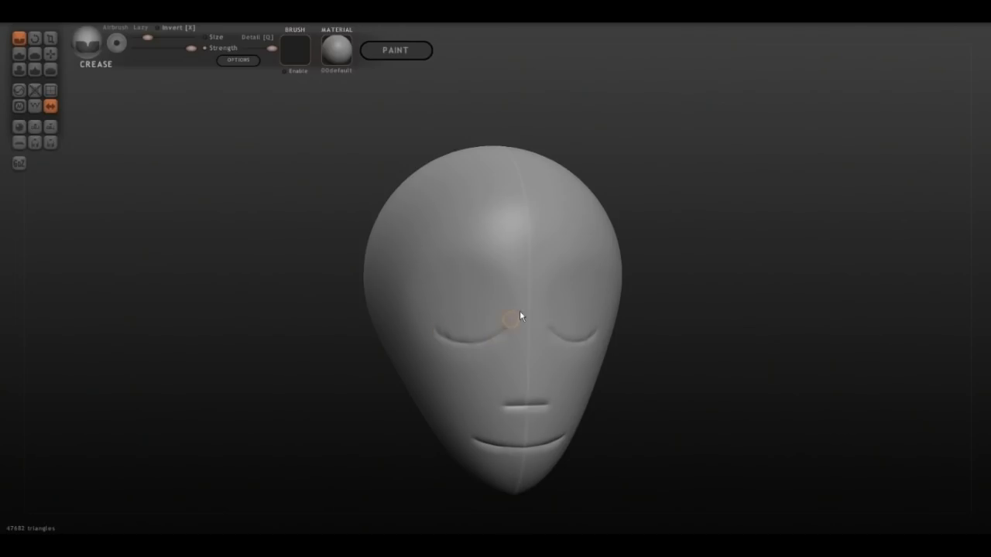
left_click_drag(613, 370, 610, 407)
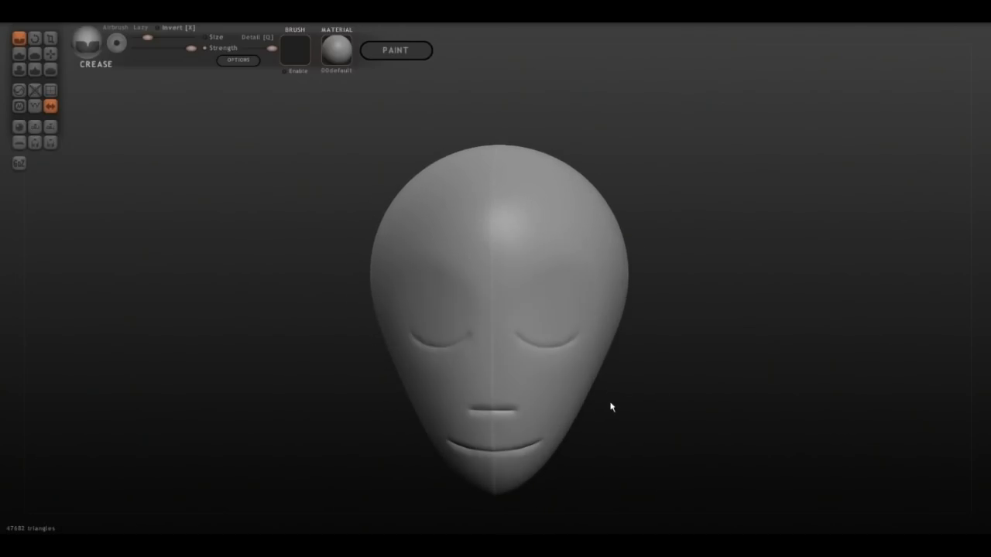
- Inflate the area above each eye crease into a rounded, eyeball-like bulge
left_click(18, 69)
mouse_move(414, 318)
left_mouse_down()
mouse_move(449, 322)
mouse_move(423, 336)
left_mouse_up()
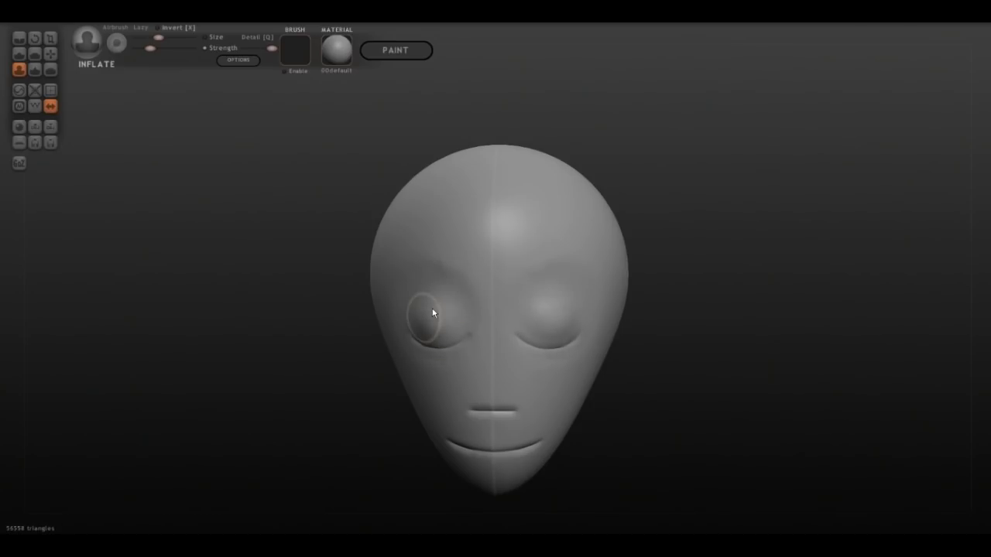
left_click_drag(287, 380, 403, 373)
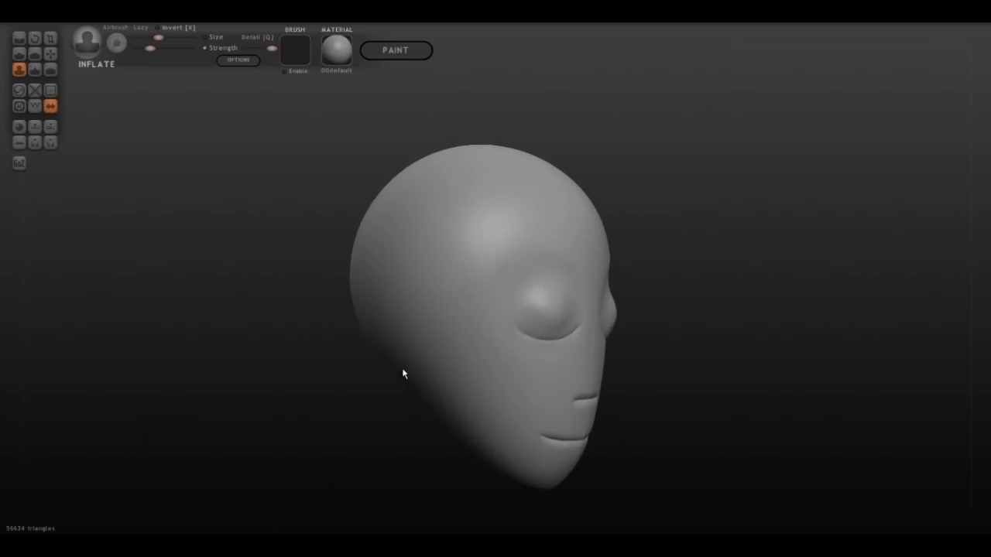
mouse_move(680, 353)
left_mouse_down()
mouse_move(725, 347)
mouse_move(614, 340)
mouse_move(549, 365)
mouse_move(526, 352)
left_mouse_up()
- Reposition the eyeball bulges on both sides of the face with a reduced Grab brush
left_click(50, 53)
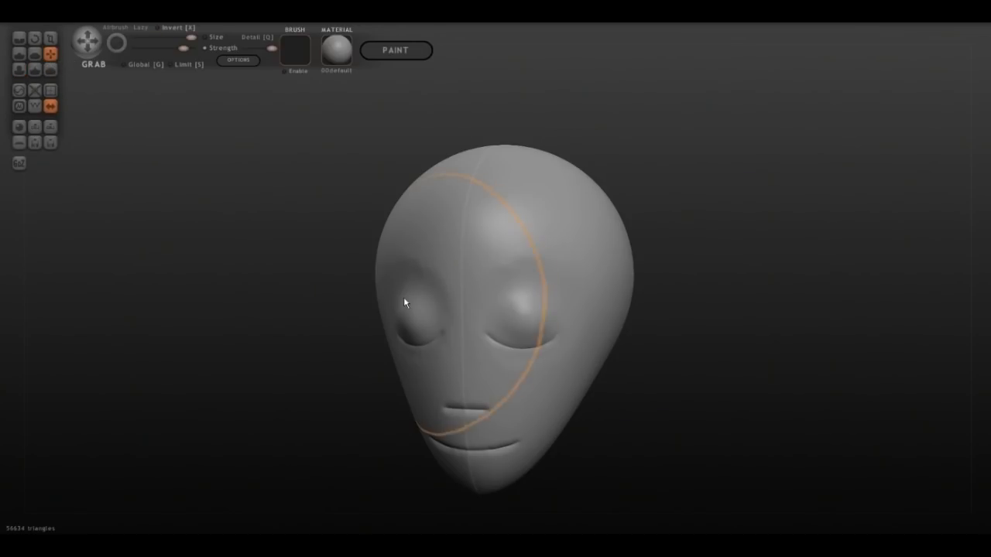
scroll(401, 309, "down", 7, "shift")
mouse_move(417, 320)
left_mouse_down()
mouse_move(399, 313)
mouse_move(411, 318)
left_mouse_up()
scroll(409, 320, "down", 3, "shift")
mouse_move(302, 345)
left_mouse_down()
mouse_move(387, 352)
mouse_move(504, 338)
mouse_move(346, 353)
mouse_move(329, 345)
mouse_move(336, 338)
left_mouse_up()
mouse_move(650, 407)
left_mouse_down()
mouse_move(765, 389)
mouse_move(763, 404)
left_mouse_up()
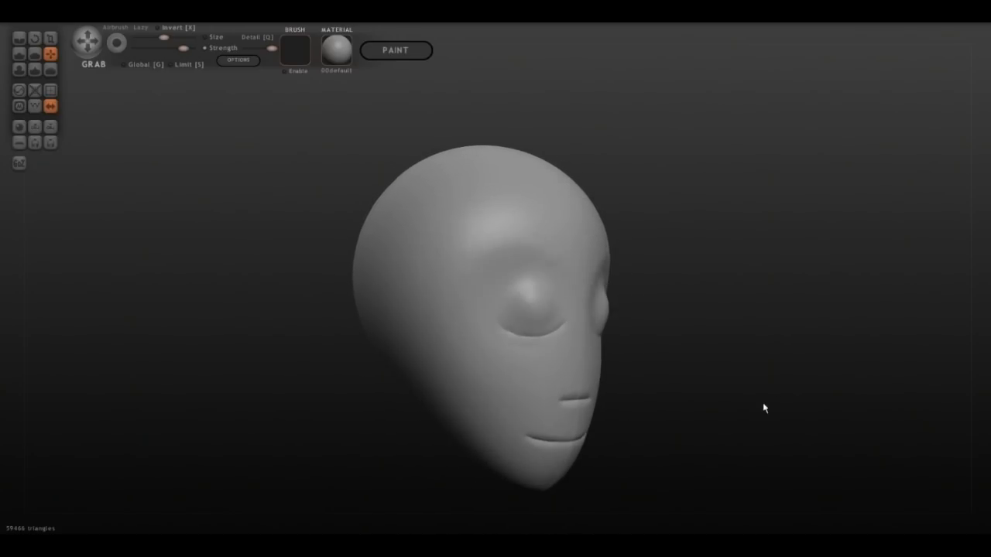
- Try to raise a nose ridge above the nose line with a small Draw brush and undo the strokes
left_click(17, 55)
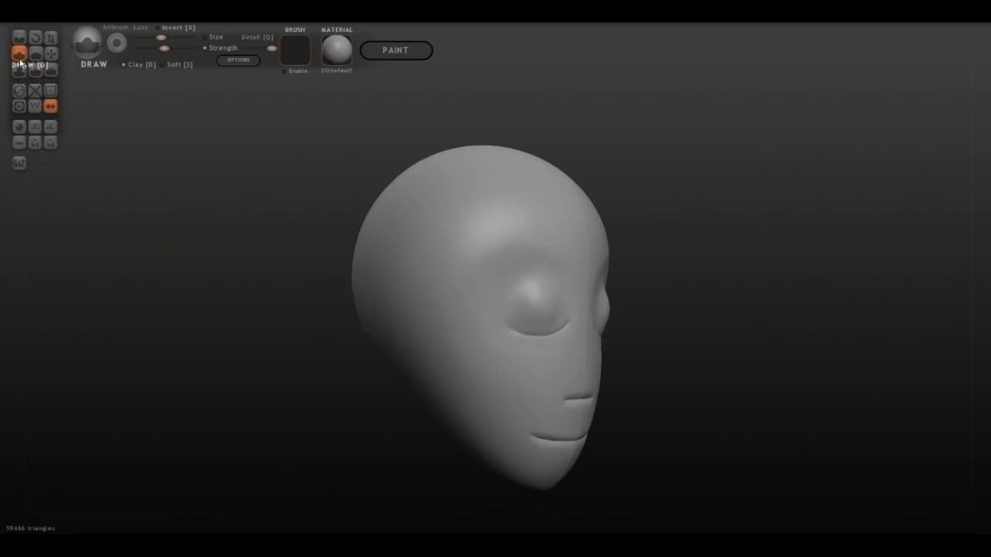
scroll(587, 385, "down", 1, "shift")
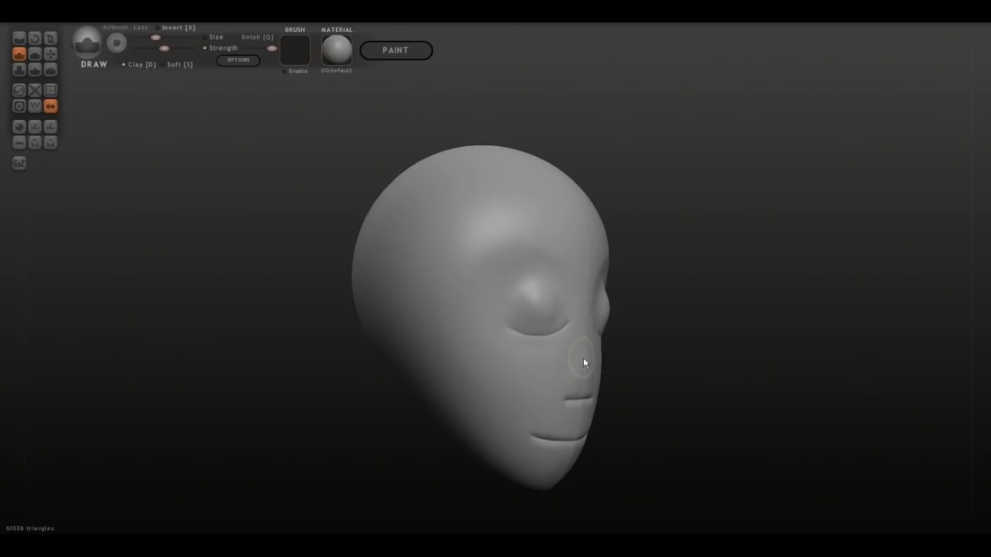
left_click_drag(574, 391, 581, 384)
left_click_drag(584, 349, 583, 332)
left_click_drag(701, 343, 634, 352)
key("ctrl+z")
key("ctrl+z")
key("ctrl+z")
key("ctrl+z")
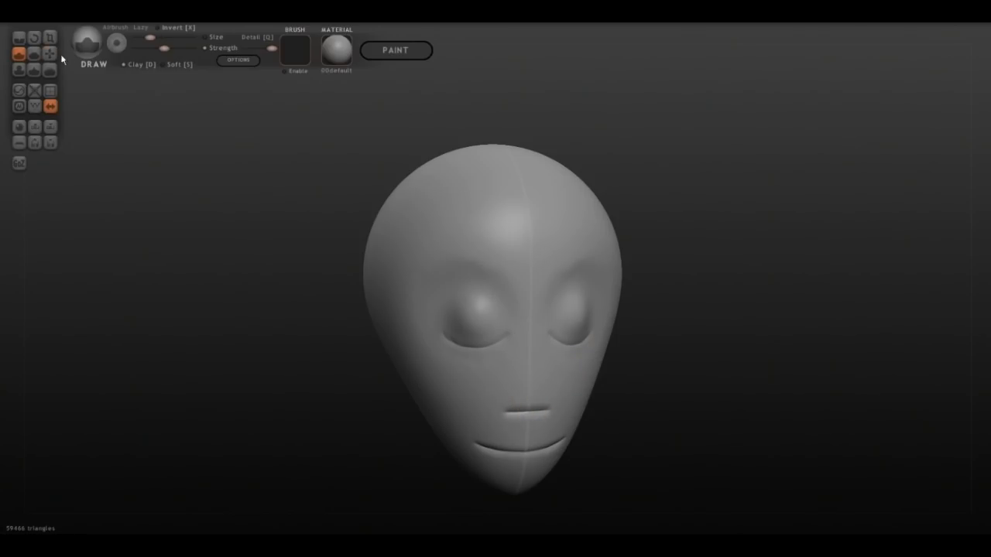
- Try to build up the nose above the nose line with Inflate and close the crashed program
left_click(18, 71)
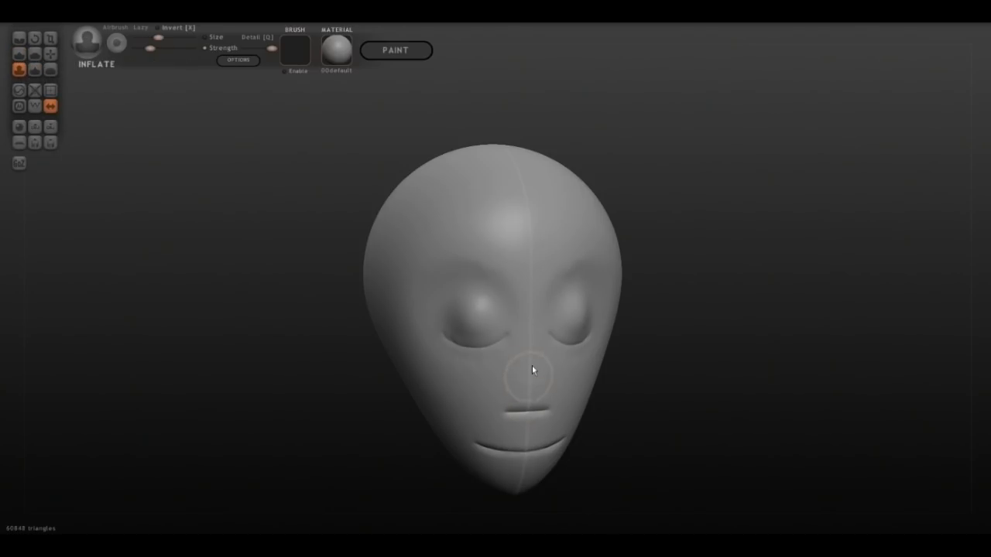
mouse_move(730, 367)
left_mouse_down()
mouse_move(797, 363)
mouse_move(720, 361)
left_mouse_up()
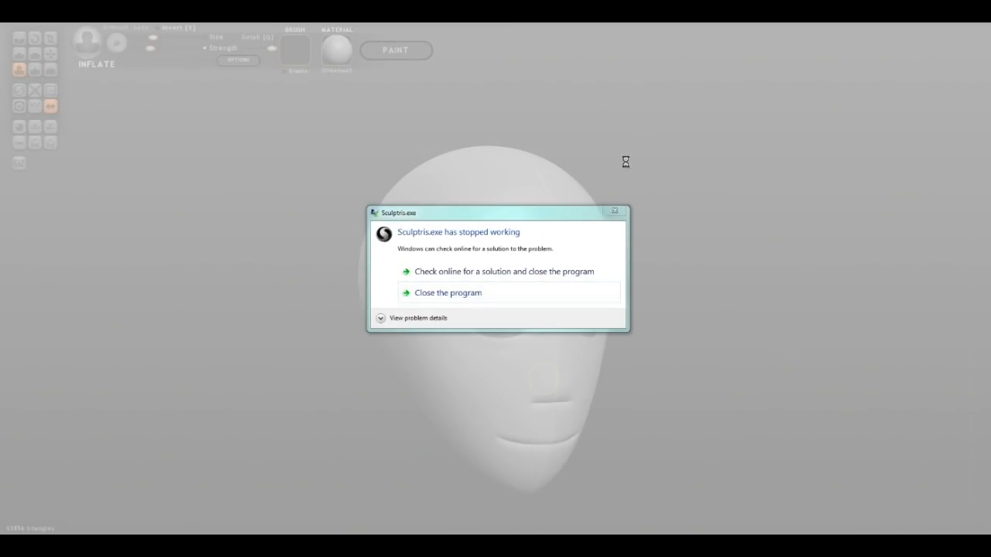
left_click(516, 291)
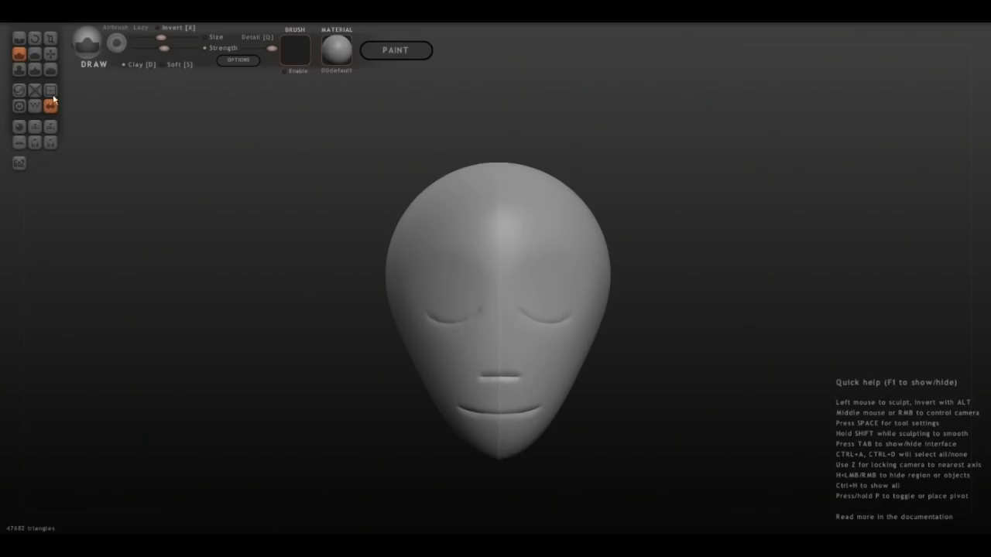
- Inflate the area above each eye crease into a rounded eyeball bulge and hide the quick help
left_click(20, 70)
mouse_move(482, 310)
left_mouse_down()
mouse_move(447, 290)
mouse_move(451, 303)
mouse_move(452, 291)
left_mouse_up()
mouse_move(716, 357)
middle_mouse_down()
mouse_move(734, 354)
mouse_move(733, 371)
middle_mouse_up()
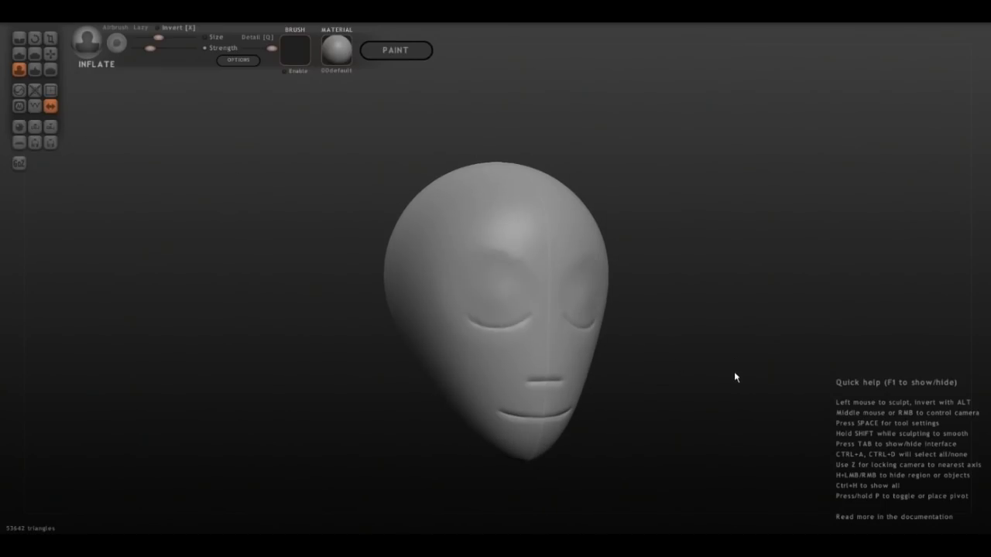
right_click(953, 23)
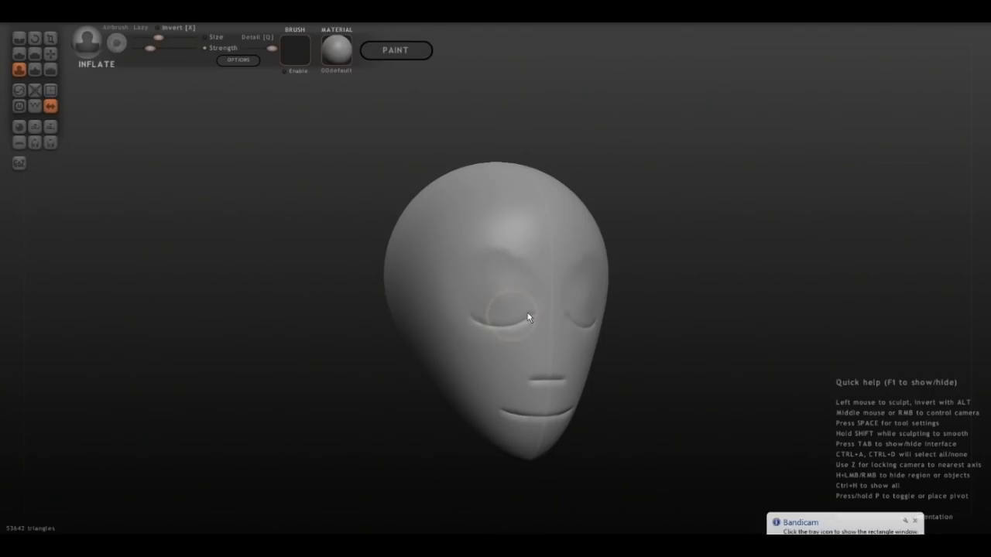
key("F1")
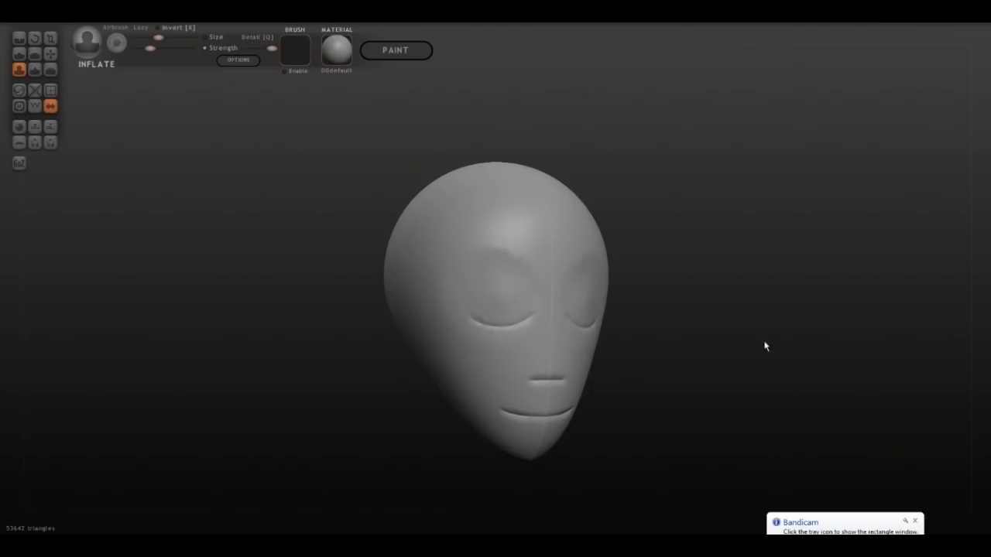
mouse_move(496, 308)
left_mouse_down()
mouse_move(486, 302)
mouse_move(509, 309)
mouse_move(483, 304)
left_mouse_up()
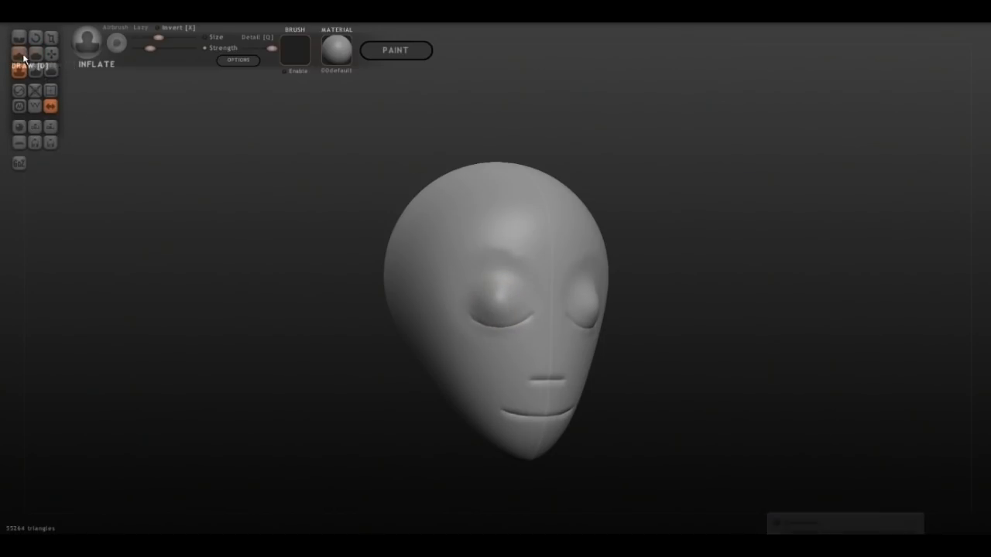
- Reshape the eyeball bulges into rounder, smoother forms with Grab, adjusting them from several angles
left_click(51, 53)
scroll(496, 305, "up", 4)
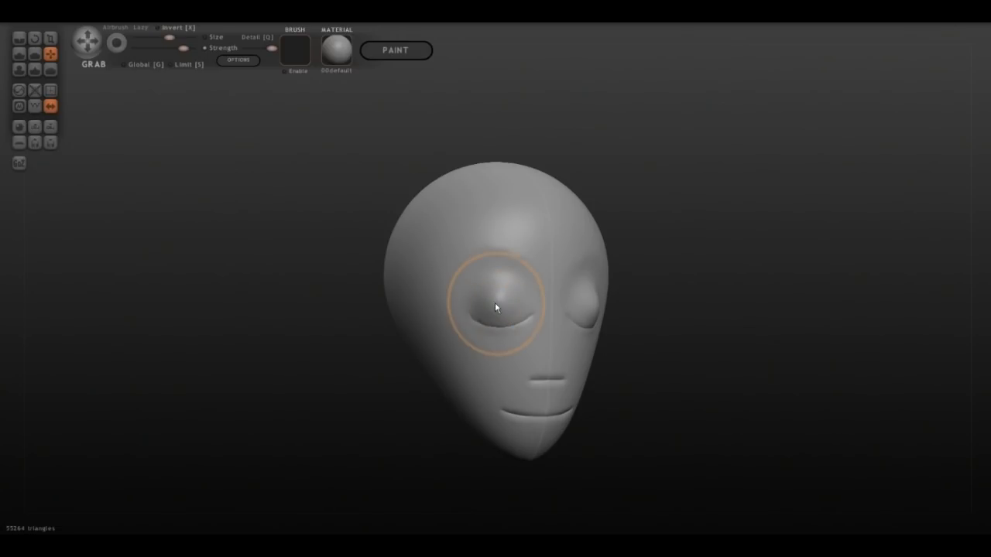
left_click_drag(496, 302, 493, 299)
left_click_drag(747, 261, 613, 319)
left_click_drag(459, 370, 468, 359)
scroll(460, 365, "down", 2)
mouse_move(610, 411)
left_mouse_down()
mouse_move(761, 339)
mouse_move(789, 363)
mouse_move(757, 372)
left_mouse_up()
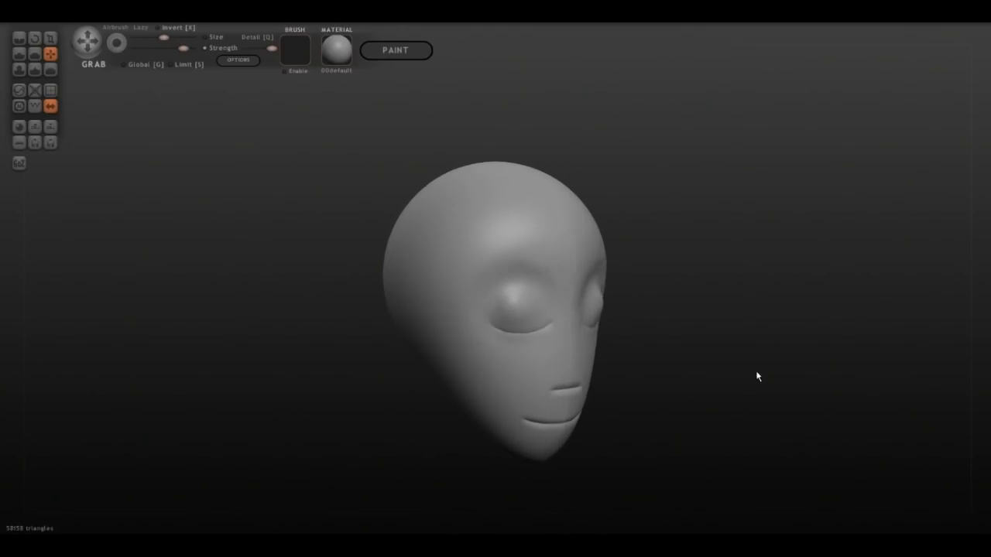
- Inflate a narrow ridge from the nose line up between the eyes to form the bridge of the nose
left_click(19, 70)
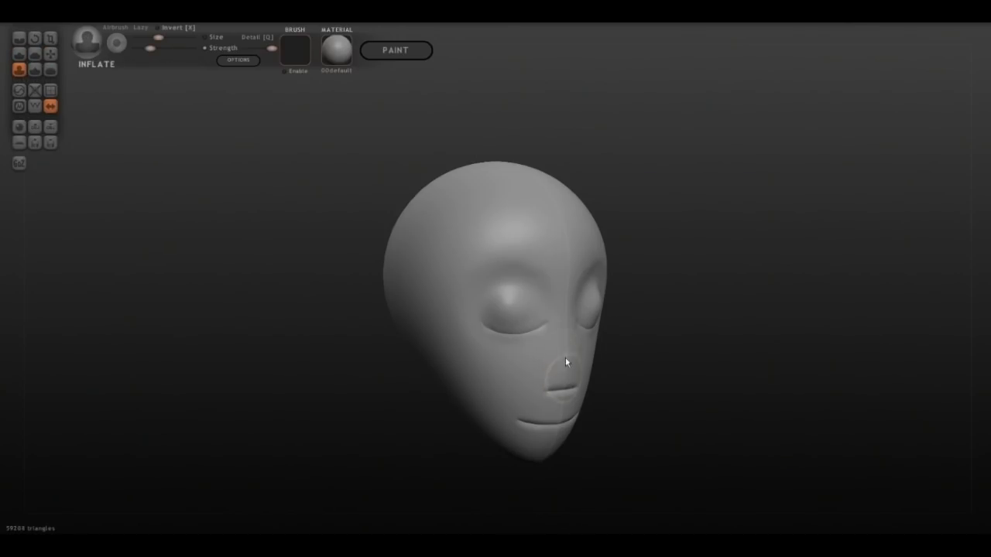
scroll(574, 362, "down", 1, "shift")
left_click_drag(574, 364, 564, 367)
- Build up the lower nose into a rounded tip using a slightly larger, stronger Inflate brush
left_click_drag(160, 37, 161, 38)
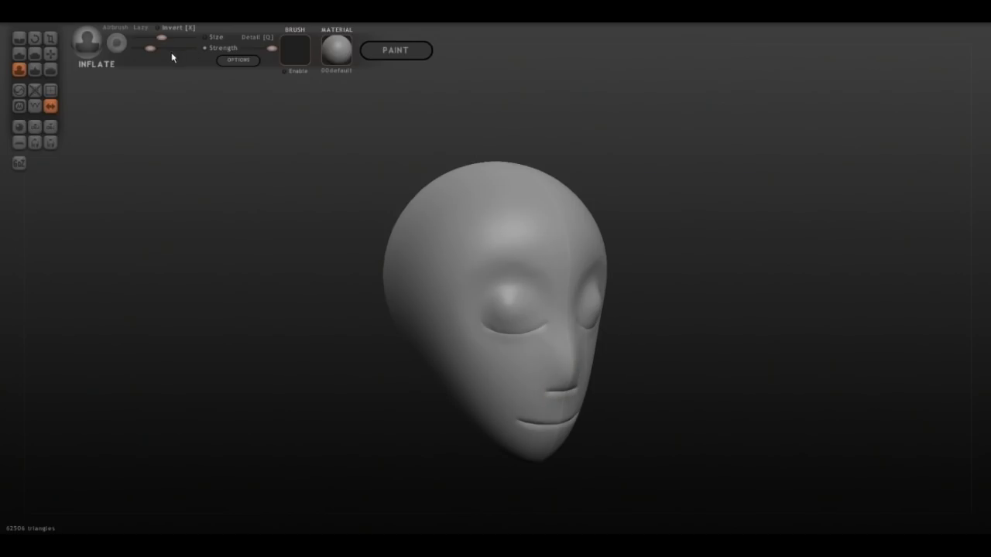
mouse_move(569, 385)
left_mouse_down()
mouse_move(568, 364)
mouse_move(572, 383)
left_mouse_up()
mouse_move(679, 357)
left_mouse_down()
mouse_move(789, 361)
mouse_move(645, 372)
left_mouse_up()
left_click_drag(537, 399, 534, 405)
left_click_drag(695, 387, 666, 359)
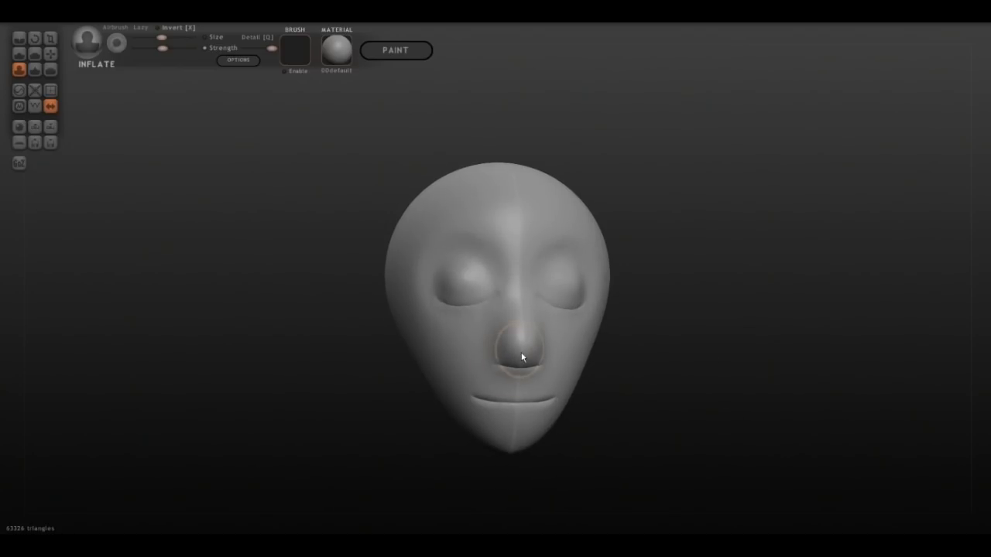
left_click_drag(518, 361, 534, 365)
mouse_move(710, 366)
left_mouse_down()
mouse_move(716, 376)
mouse_move(772, 380)
mouse_move(734, 369)
mouse_move(782, 363)
mouse_move(713, 369)
mouse_move(637, 303)
left_mouse_up()
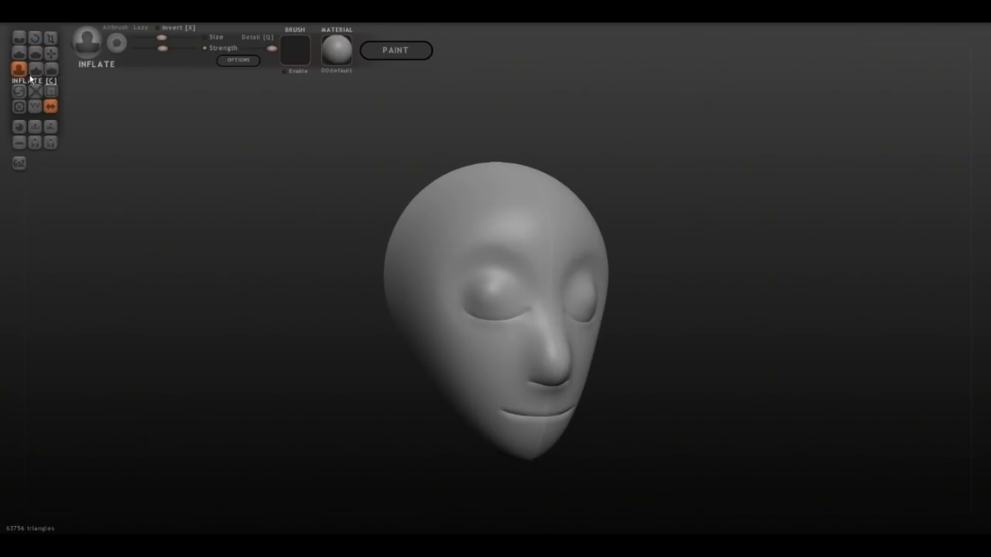
- Inflate the upper lip along the mouth line with a smaller Inflate brush
scroll(525, 407, "down", 3, "shift")
scroll(520, 409, "up", 1, "shift")
mouse_move(516, 412)
left_mouse_down()
mouse_move(556, 413)
mouse_move(518, 412)
left_mouse_up()
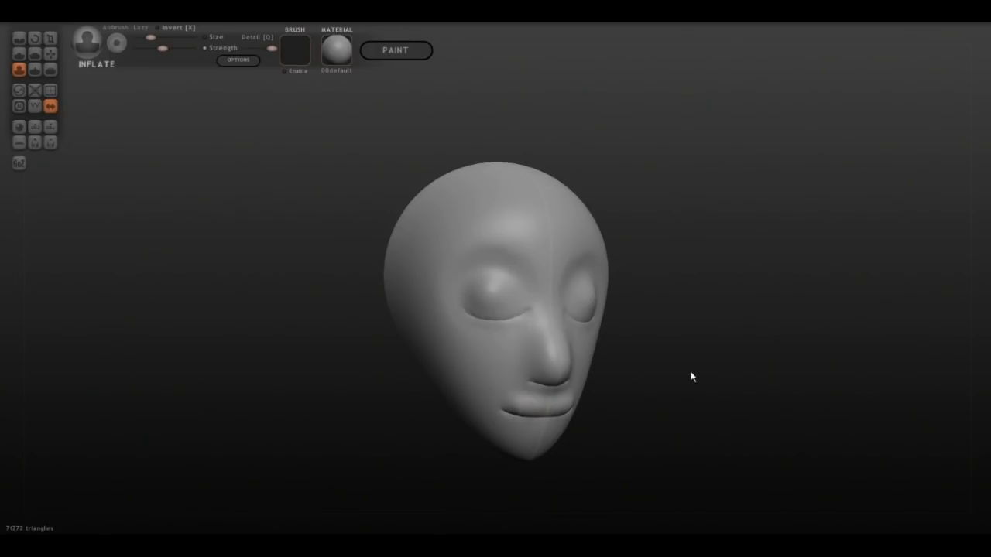
- Soften the upper lip and the area beneath the nose with a small Smooth brush
left_click(51, 69)
key("bracketleft")
key("bracketleft")
key("bracketleft")
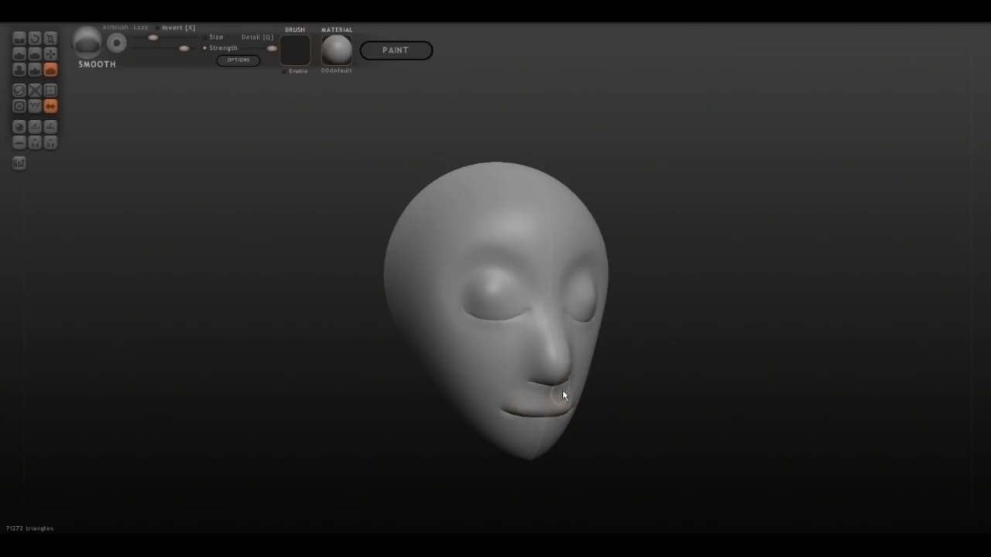
left_click_drag(670, 418, 639, 423)
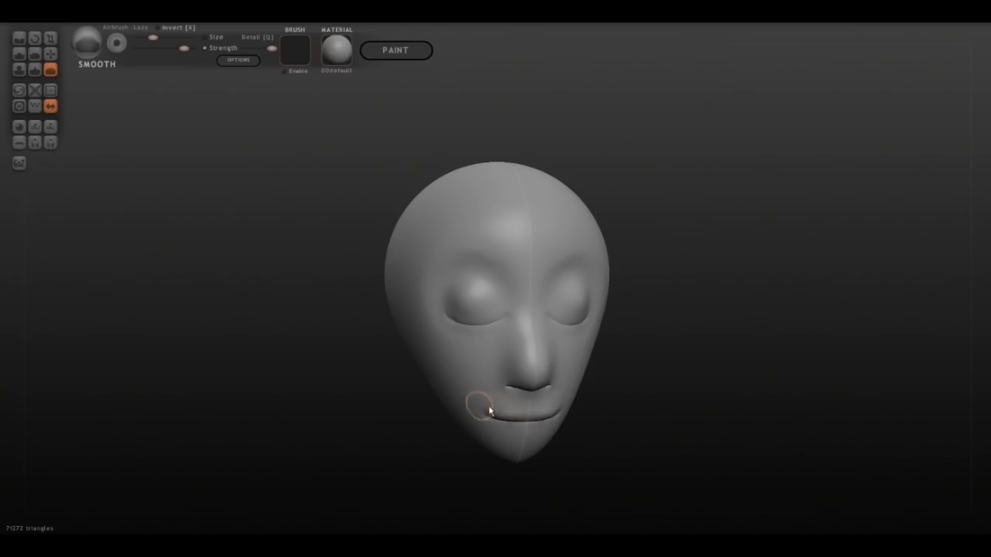
- Inflate the sides of the nose tip symmetrically from the front to form the nostril wings
left_click_drag(708, 400, 646, 396)
left_click(19, 69)
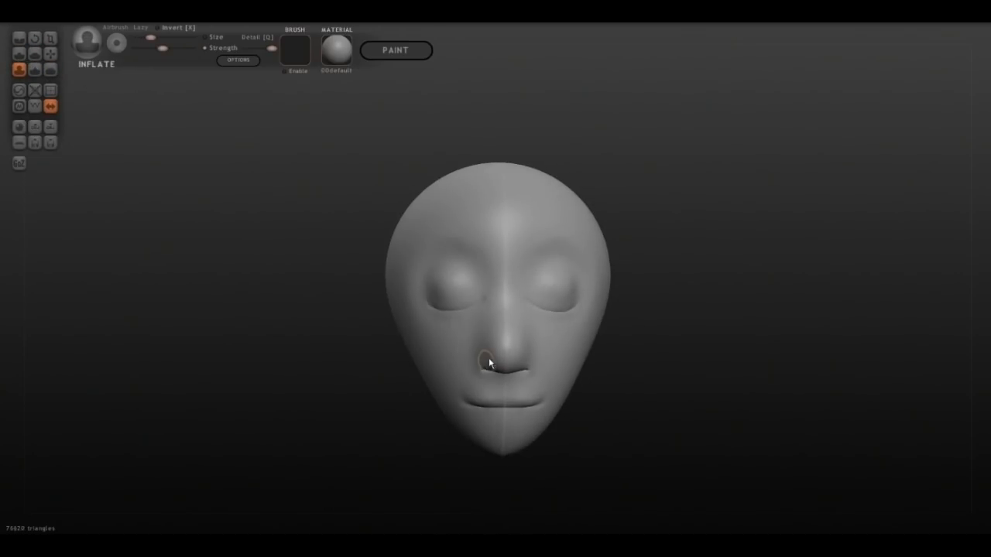
mouse_move(646, 387)
left_mouse_down()
mouse_move(725, 390)
mouse_move(681, 387)
left_mouse_up()
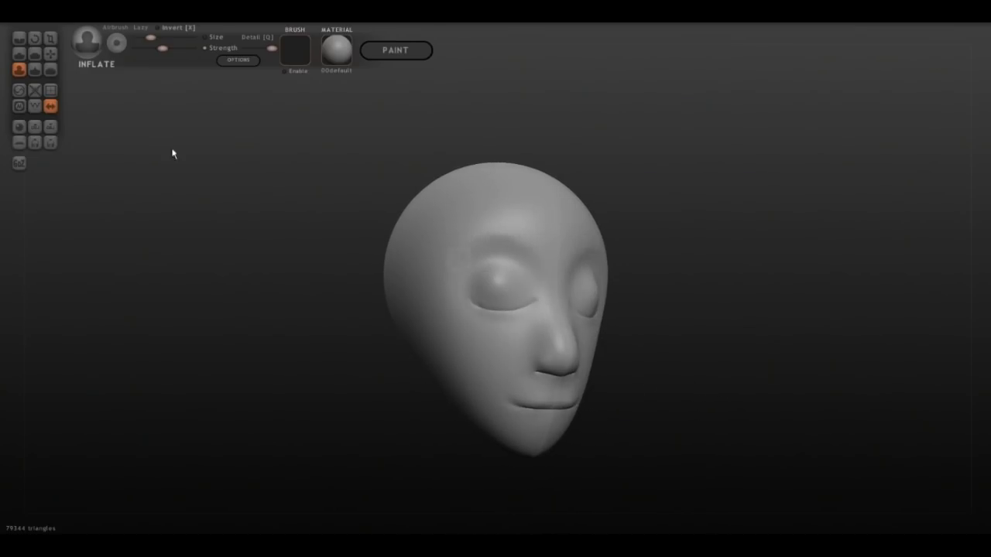
- Pull the nose tip slightly outward and down in side view with Grab
left_click(50, 54)
left_click_drag(567, 367, 728, 380)
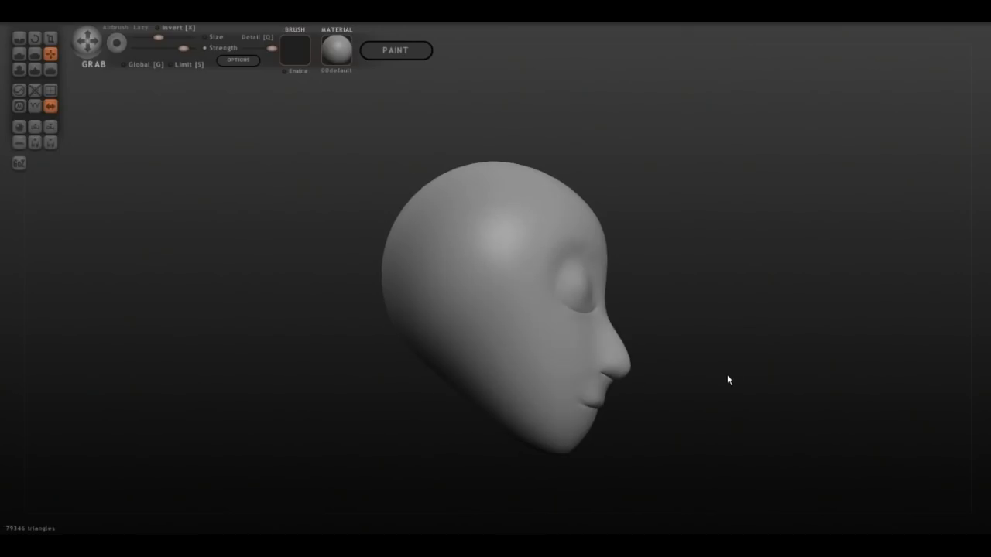
scroll(625, 370, "up", 2)
left_click_drag(630, 366, 630, 368)
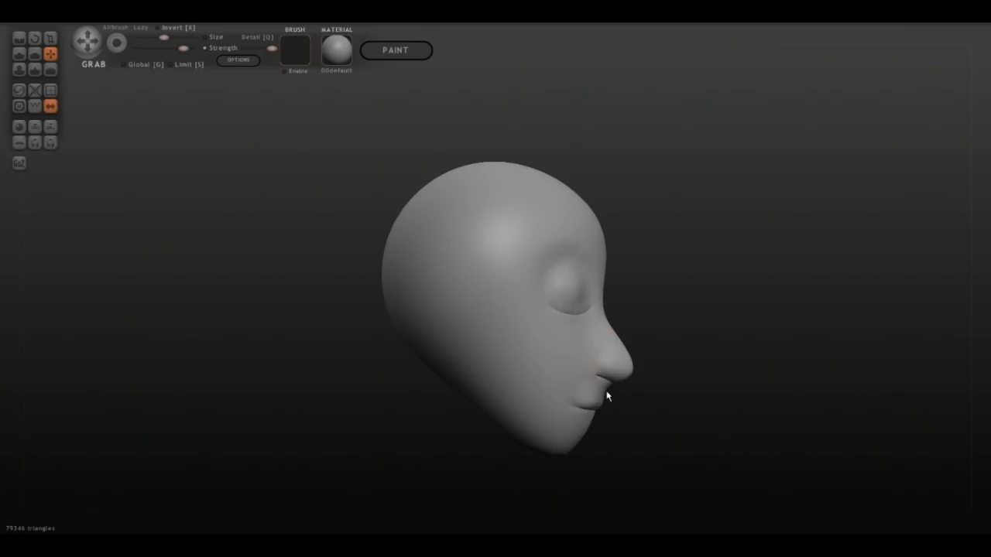
- Push in the area under the nose and pull the mouth corners into a slight smile with a smaller Grab brush
scroll(607, 389, "down", 2)
left_click_drag(607, 387, 601, 384)
left_click_drag(666, 380, 642, 380)
left_click_drag(553, 402, 550, 400)
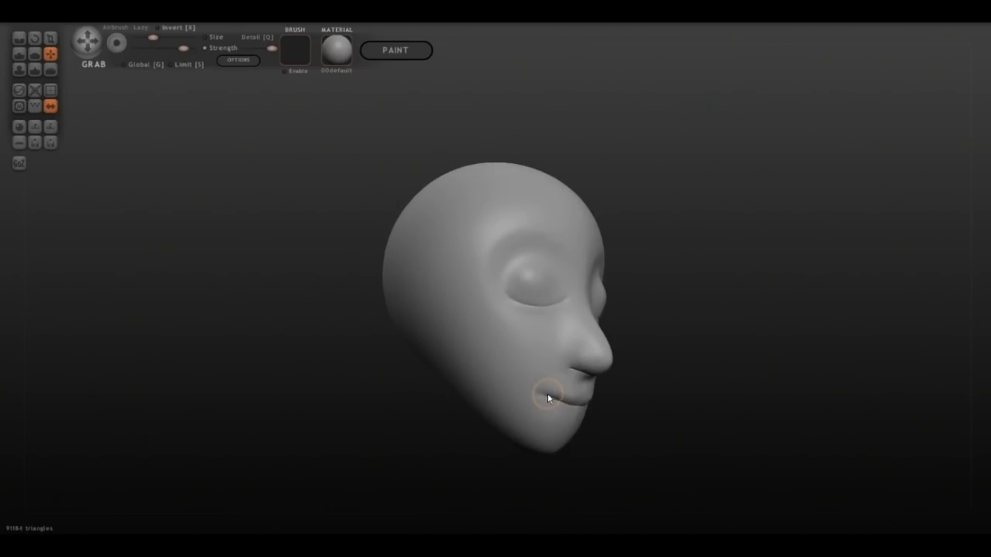
left_click_drag(546, 396, 548, 398)
mouse_move(684, 418)
left_mouse_down()
mouse_move(564, 427)
mouse_move(595, 413)
left_mouse_up()
left_click_drag(530, 407, 537, 405)
- Adjust the lip profile from the side with a slightly larger Grab brush
left_click_drag(609, 427, 706, 433)
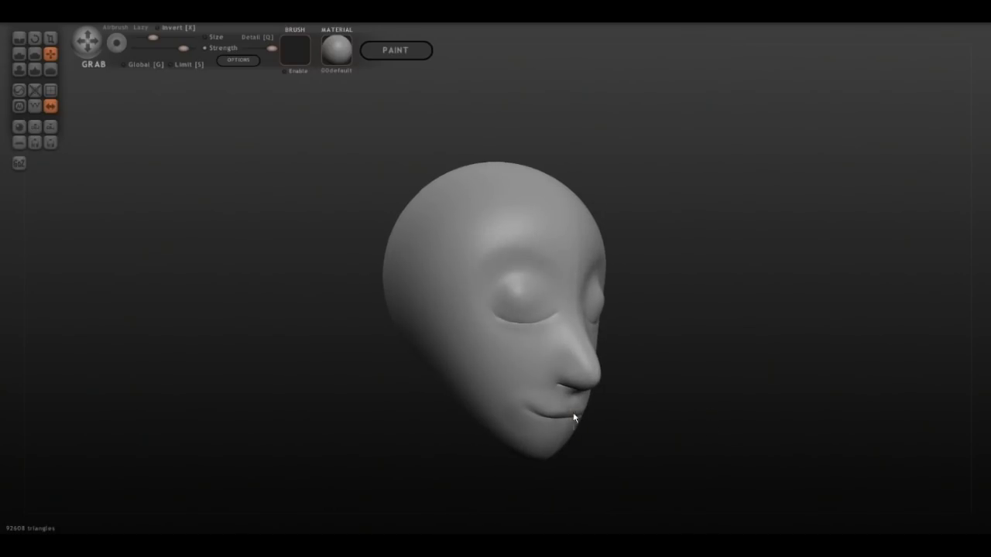
left_click_drag(597, 433, 641, 414)
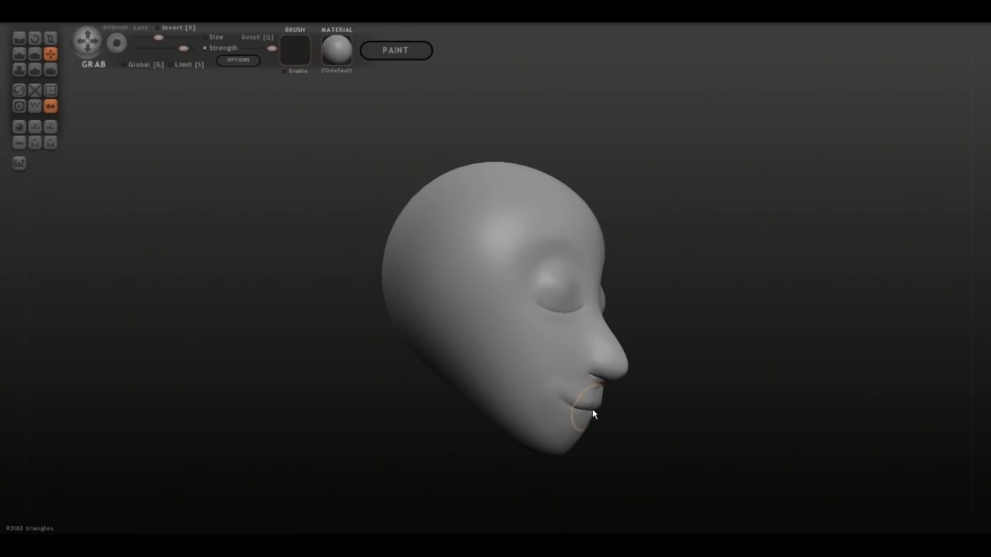
left_click_drag(674, 426, 521, 369)
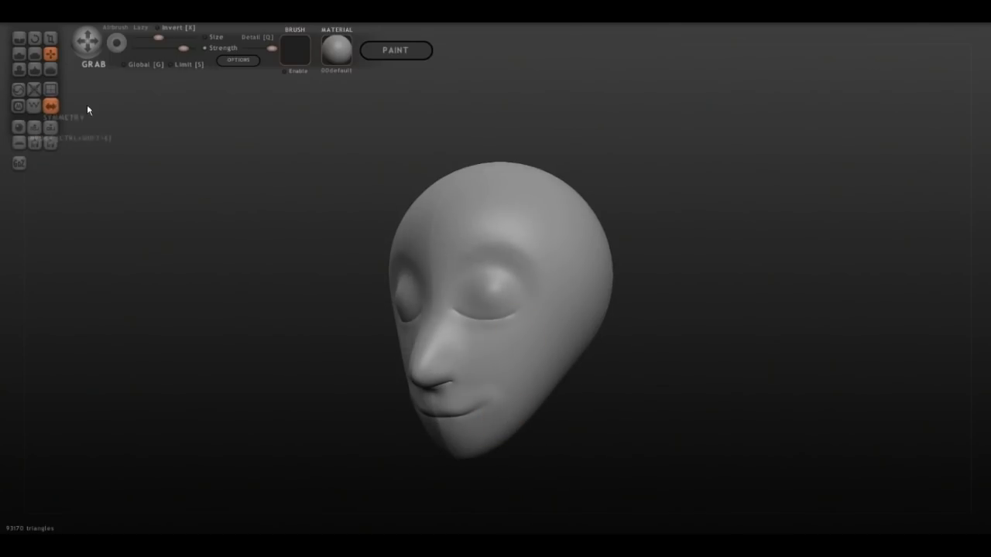
left_click_drag(630, 385, 688, 391)
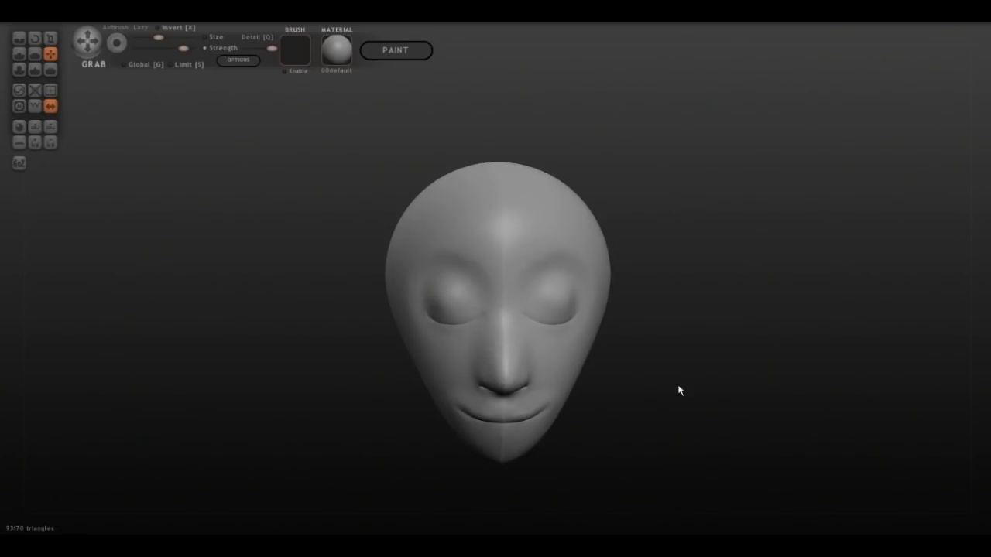
- Flatten both sides of the head from the temples back with an enlarged Flatten brush
left_click(35, 53)
left_click_drag(681, 330, 658, 328)
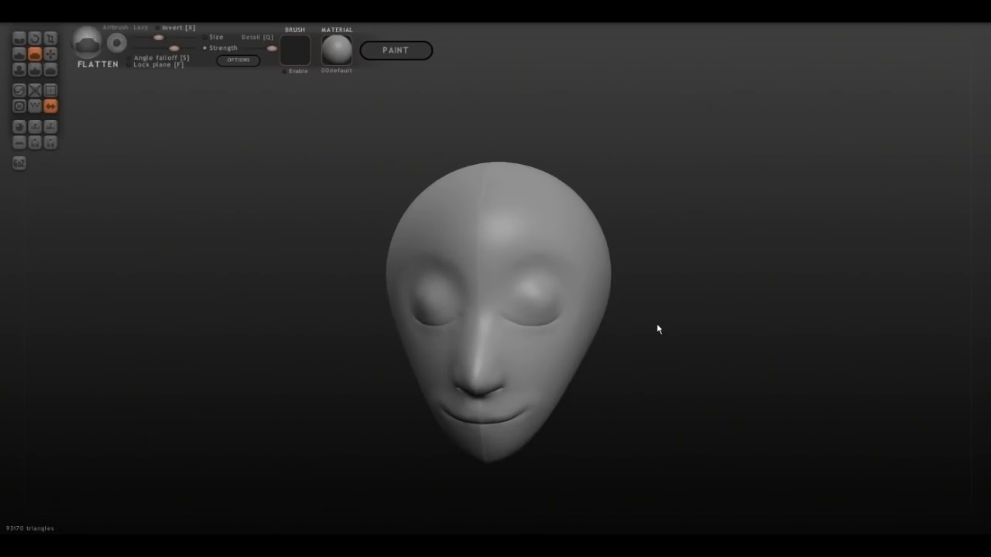
left_click_drag(693, 380, 651, 303)
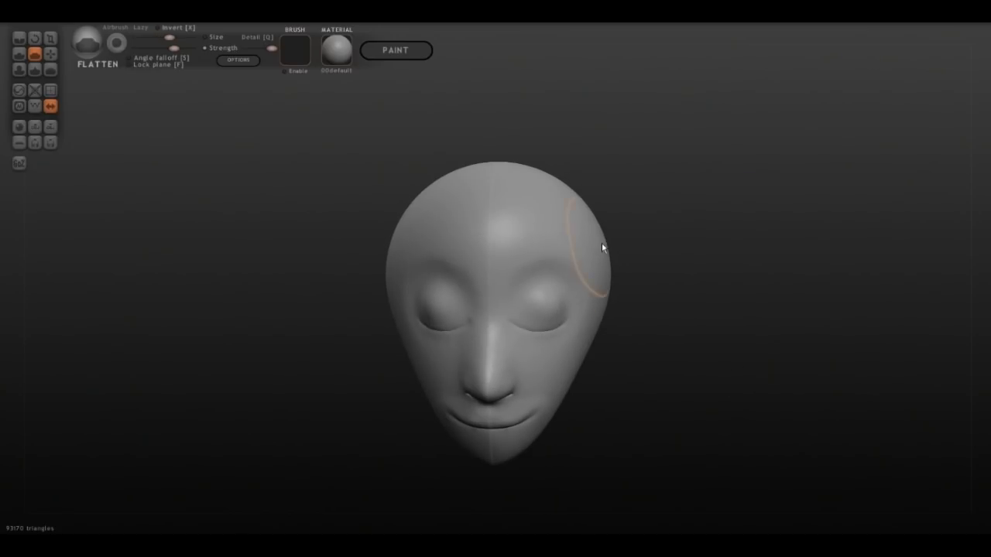
mouse_move(606, 264)
left_mouse_down()
mouse_move(601, 245)
mouse_move(608, 301)
left_mouse_up()
mouse_move(681, 259)
left_mouse_down()
mouse_move(672, 292)
mouse_move(663, 289)
left_mouse_up()
mouse_move(587, 289)
left_mouse_down()
mouse_move(599, 289)
mouse_move(571, 274)
mouse_move(562, 301)
mouse_move(587, 259)
mouse_move(566, 330)
mouse_move(597, 315)
mouse_move(555, 267)
mouse_move(552, 336)
mouse_move(599, 301)
mouse_move(568, 260)
mouse_move(579, 287)
left_mouse_up()
mouse_move(689, 321)
left_mouse_down()
mouse_move(810, 299)
mouse_move(750, 314)
mouse_move(602, 293)
mouse_move(577, 323)
mouse_move(599, 281)
left_mouse_up()
mouse_move(674, 297)
left_mouse_down()
mouse_move(774, 323)
mouse_move(703, 338)
mouse_move(581, 325)
mouse_move(575, 317)
mouse_move(549, 340)
mouse_move(536, 294)
mouse_move(564, 281)
mouse_move(541, 281)
mouse_move(557, 294)
mouse_move(565, 283)
left_mouse_up()
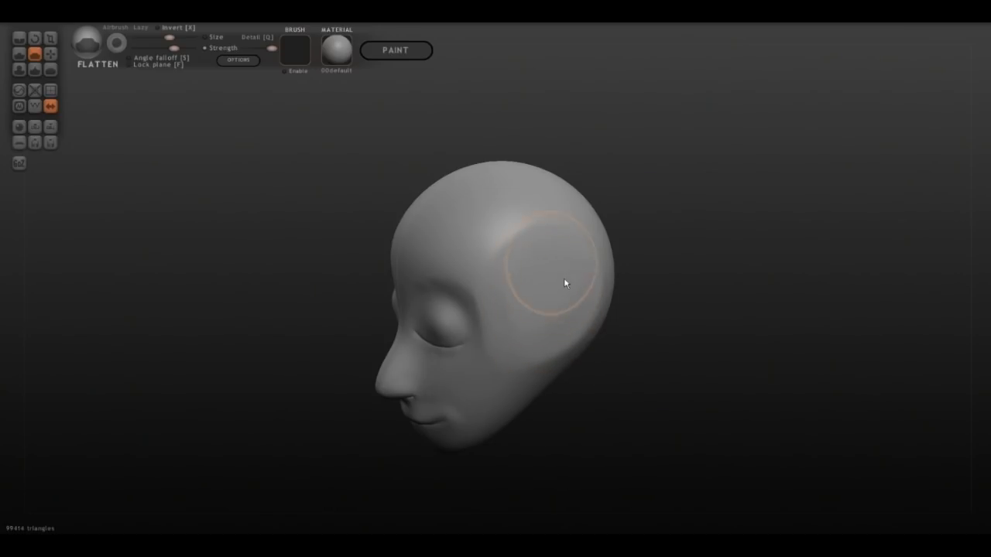
mouse_move(635, 403)
left_mouse_down()
mouse_move(747, 358)
mouse_move(736, 372)
left_mouse_up()
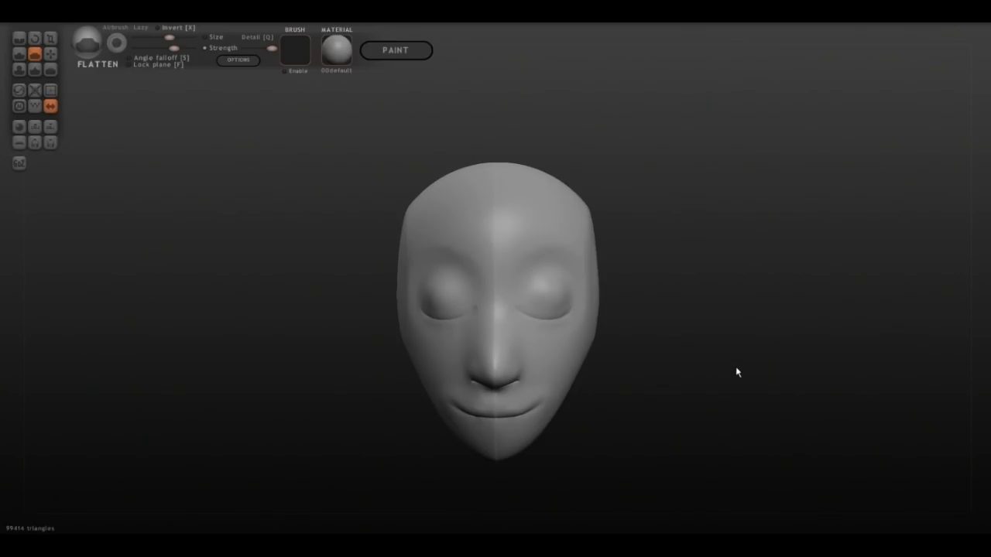
- Reshape the sides of the head and the lower back of the skull with an enlarged Grab brush
left_click(51, 53)
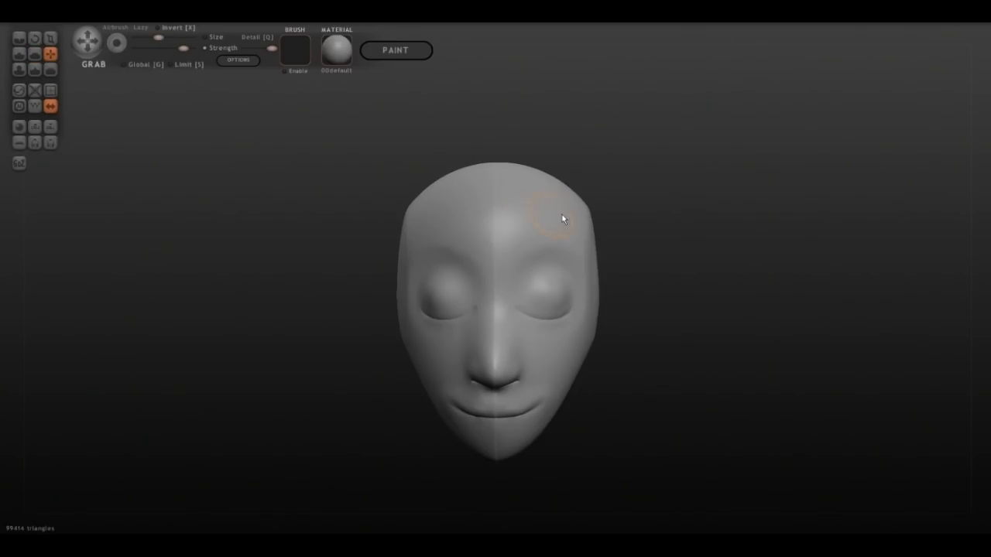
scroll(576, 215, "up", 4)
left_click_drag(580, 209, 584, 209)
mouse_move(619, 340)
left_mouse_down()
mouse_move(648, 398)
mouse_move(699, 410)
mouse_move(421, 369)
left_mouse_up()
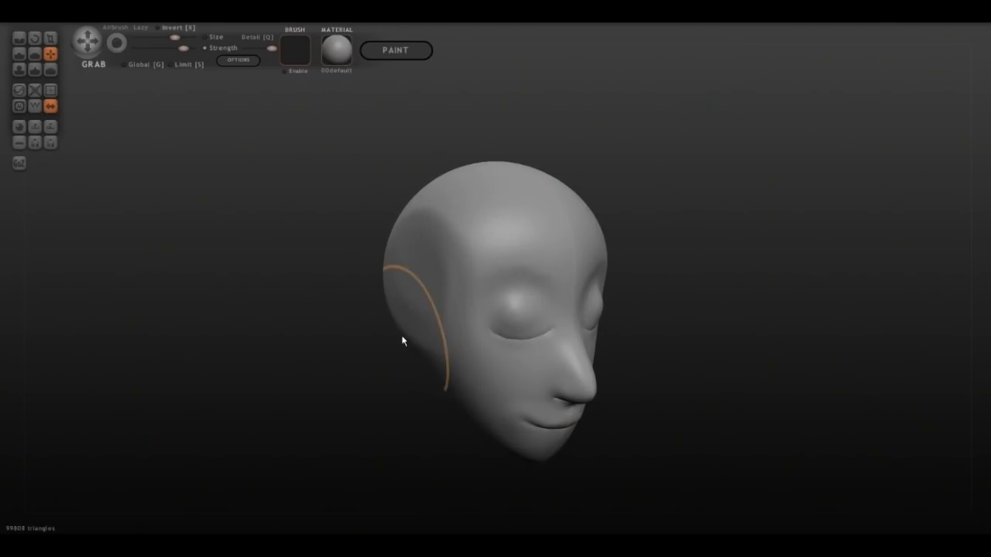
mouse_move(403, 331)
left_mouse_down()
mouse_move(408, 339)
mouse_move(367, 387)
mouse_move(432, 377)
left_mouse_up()
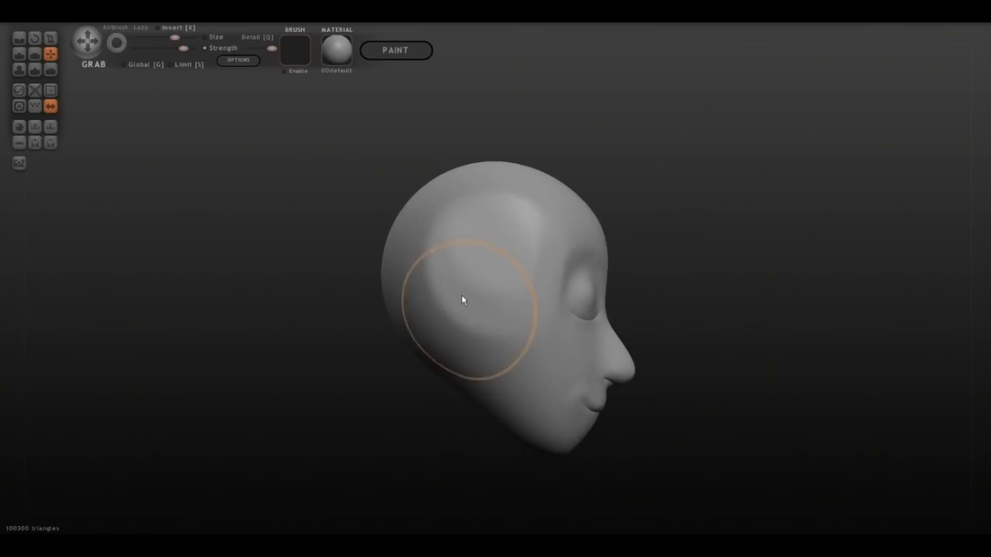
left_click_drag(445, 298, 442, 302)
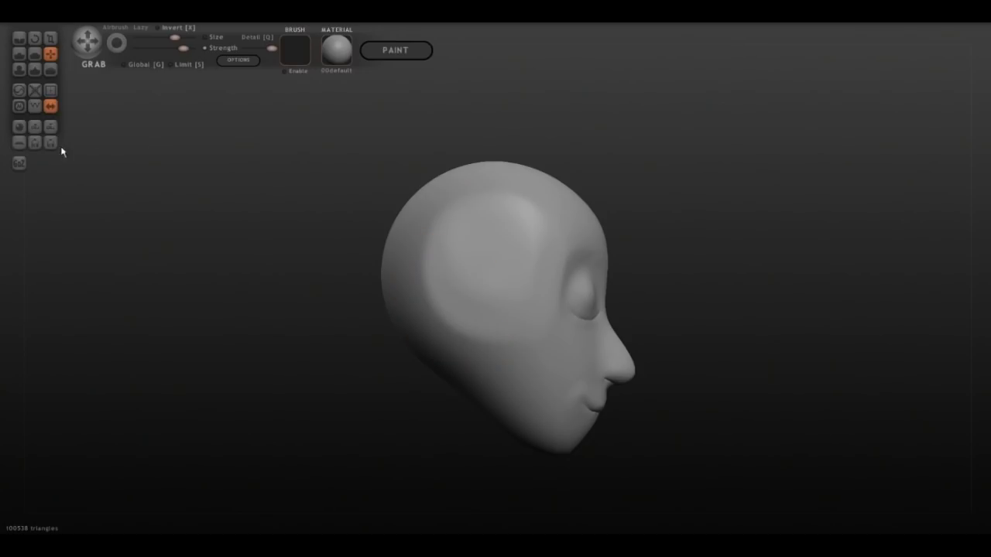
- Smooth the edges of the flattened sides of the head with an enlarged Smooth brush
left_click(50, 70)
scroll(504, 283, "up", 4)
mouse_move(498, 304)
left_mouse_down()
mouse_move(454, 278)
mouse_move(461, 241)
mouse_move(515, 247)
mouse_move(503, 304)
mouse_move(440, 287)
mouse_move(518, 235)
left_mouse_up()
mouse_move(756, 263)
left_mouse_down()
mouse_move(643, 282)
mouse_move(581, 263)
mouse_move(663, 258)
mouse_move(604, 256)
mouse_move(608, 275)
left_mouse_up()
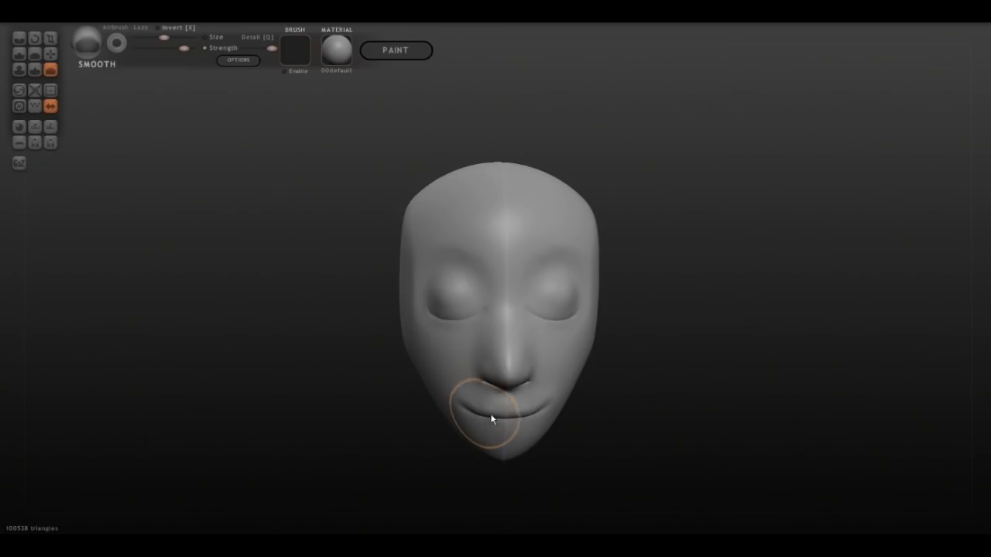
left_click_drag(388, 452, 447, 413)
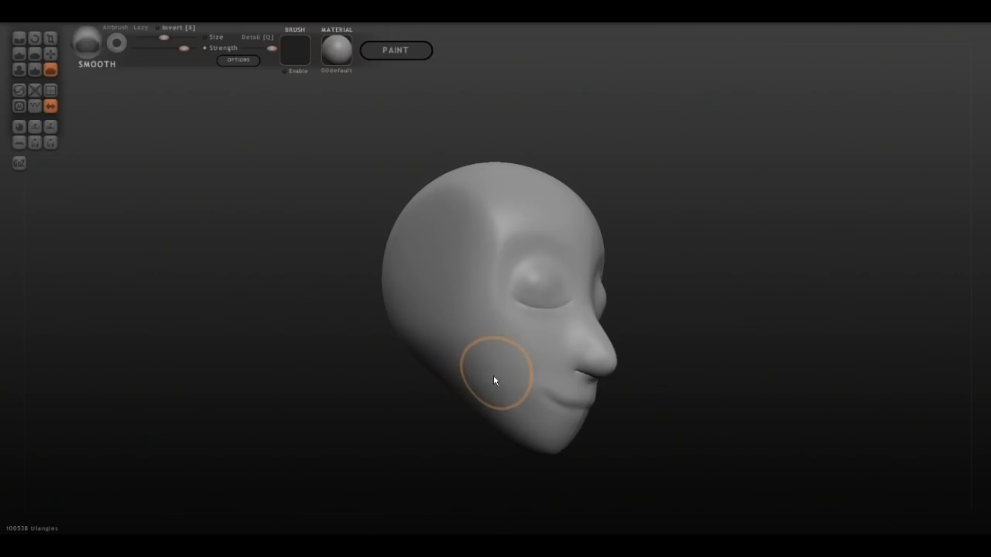
scroll(566, 401, "down", 2, "shift")
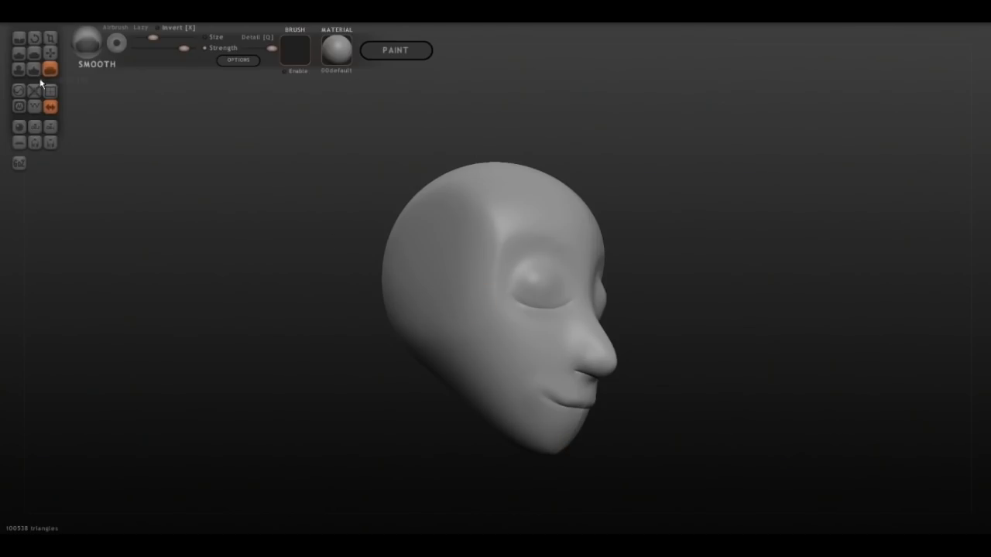
- Pull the chin slightly forward and adjust the area below the mouth with a small Grab brush
left_click(51, 54)
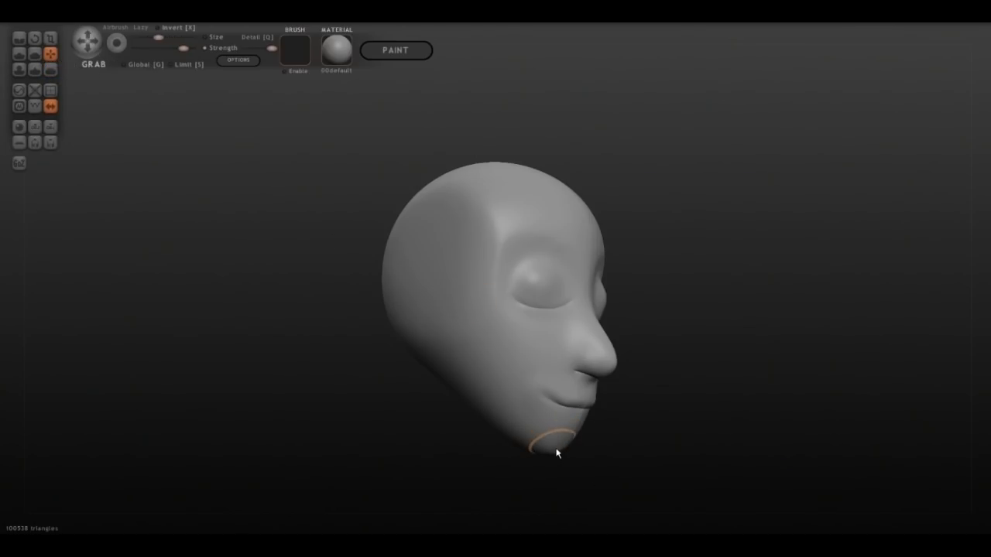
mouse_move(555, 448)
left_mouse_down()
mouse_move(577, 449)
mouse_move(583, 434)
left_mouse_up()
left_click_drag(571, 416, 570, 413)
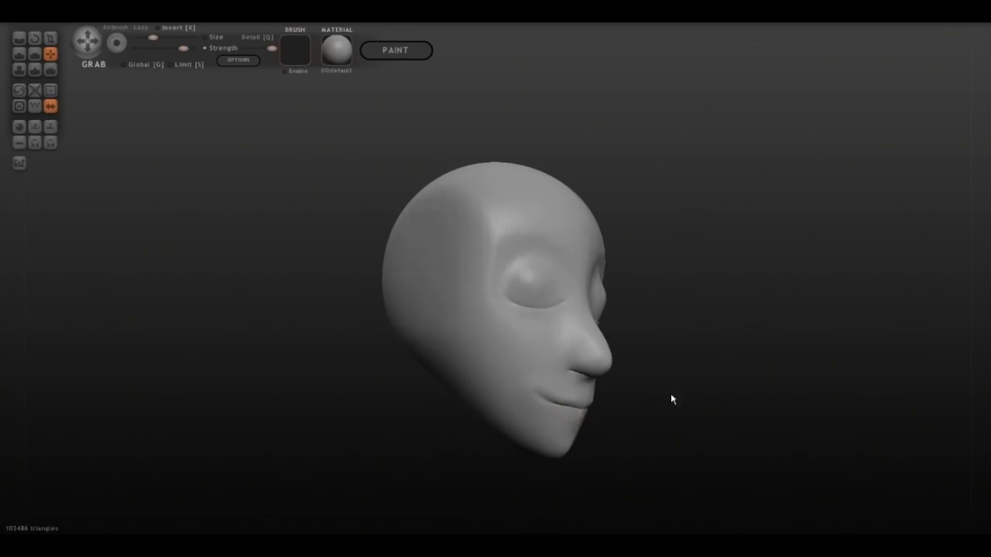
left_click_drag(670, 398, 619, 400)
key("ctrl+z")
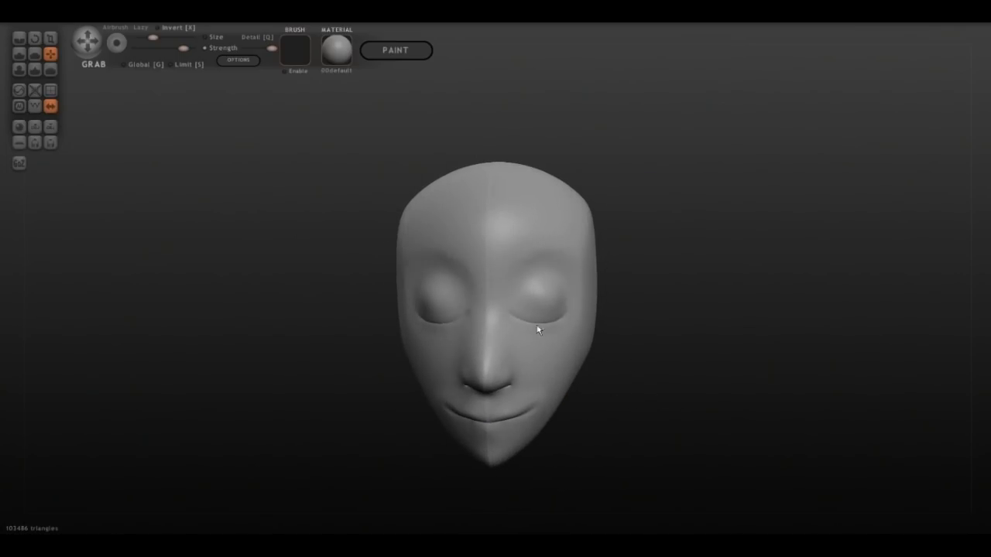
- Build up the brow ridges above the eyes with a small clay Draw brush
left_click(19, 53)
scroll(416, 266, "down", 1)
scroll(415, 269, "up", 1)
mouse_move(415, 266)
left_mouse_down()
mouse_move(451, 256)
mouse_move(467, 267)
left_mouse_up()
key("ctrl+z")
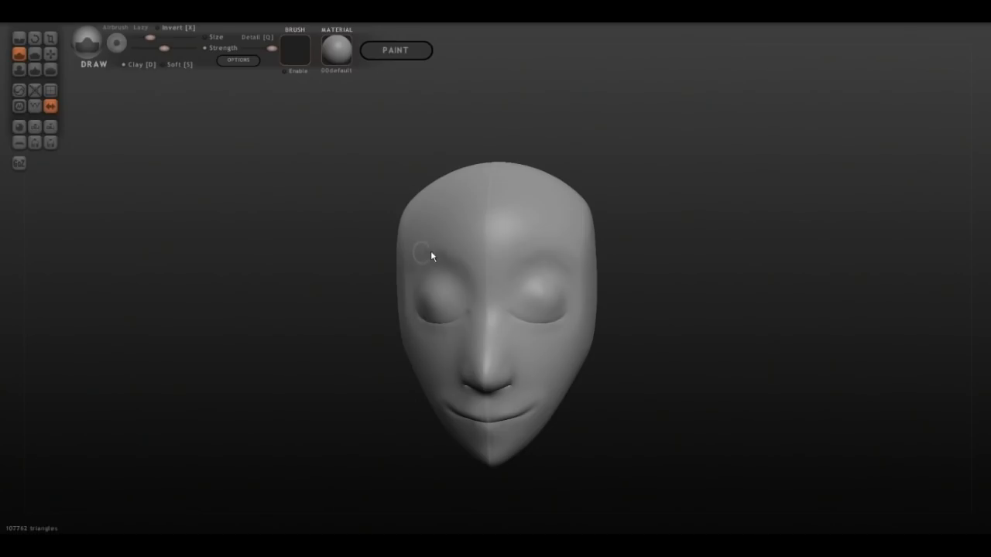
left_click_drag(443, 255, 464, 266)
key("Right")
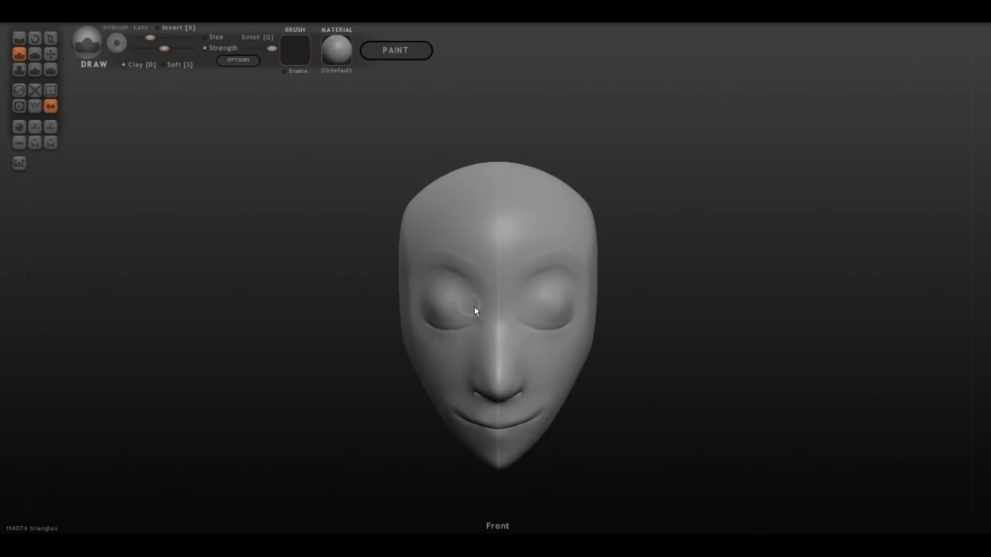
left_click_drag(692, 312, 578, 311)
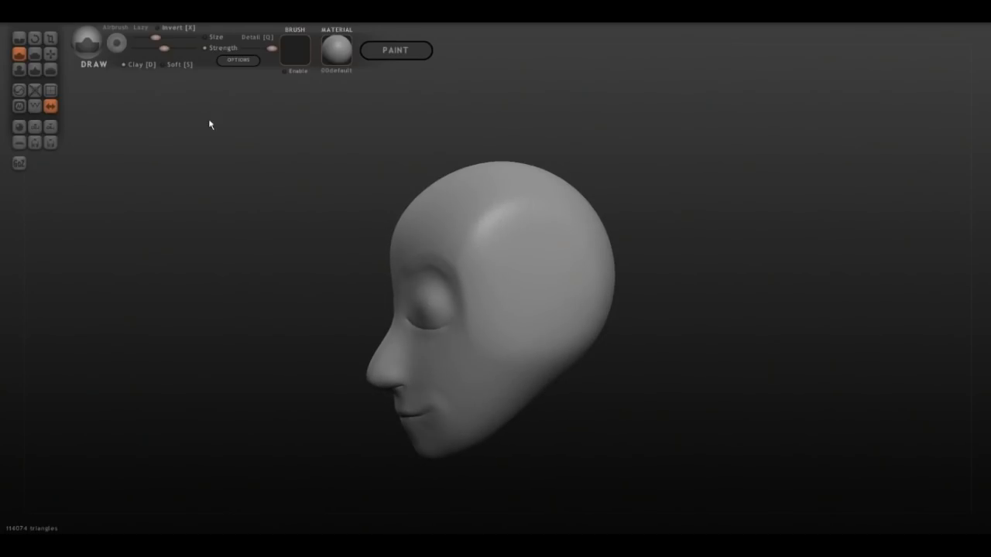
- Pinch the upper eyelids around to their outer corners and lightly smooth the eyes
left_click(34, 69)
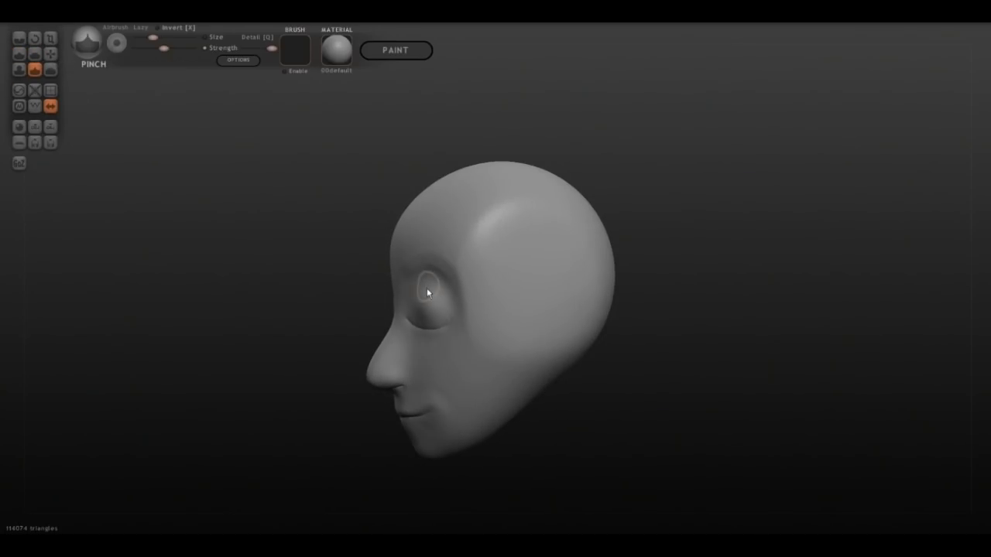
mouse_move(425, 285)
left_mouse_down()
mouse_move(449, 290)
mouse_move(413, 280)
mouse_move(449, 276)
mouse_move(464, 310)
left_mouse_up()
left_click_drag(728, 389, 789, 400)
left_click_drag(628, 340, 645, 303)
left_click_drag(691, 257, 643, 250)
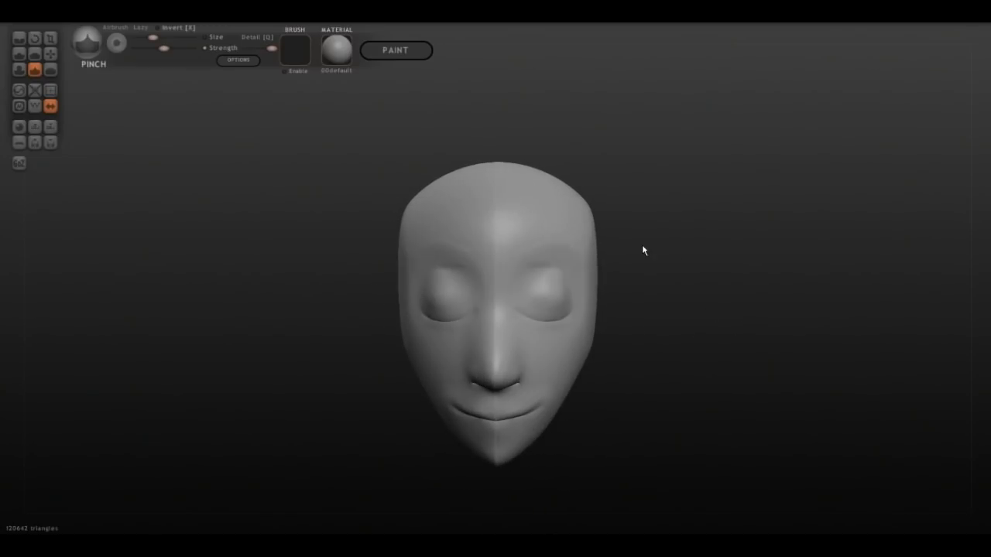
left_click(49, 69)
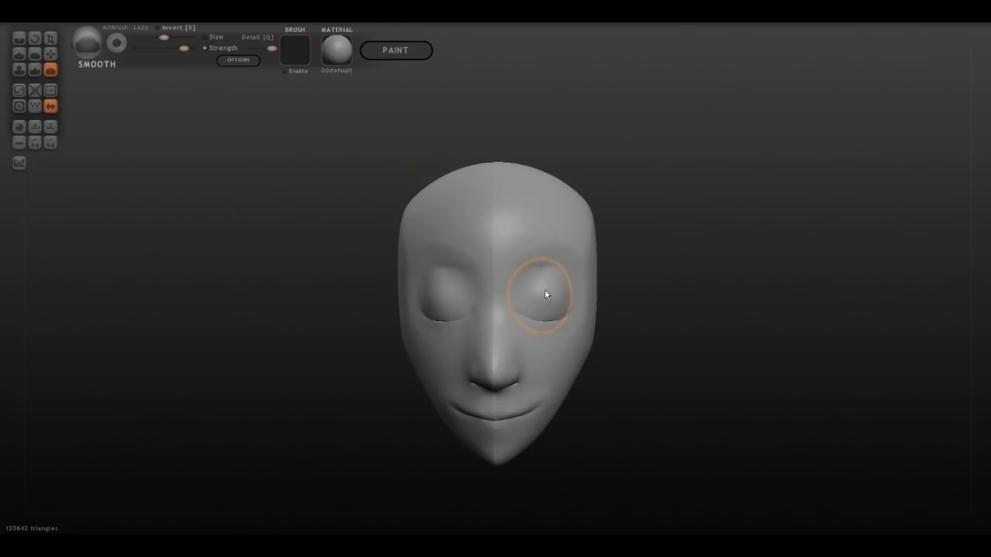
mouse_move(756, 361)
left_mouse_down()
mouse_move(668, 373)
mouse_move(625, 354)
mouse_move(643, 339)
left_mouse_up()
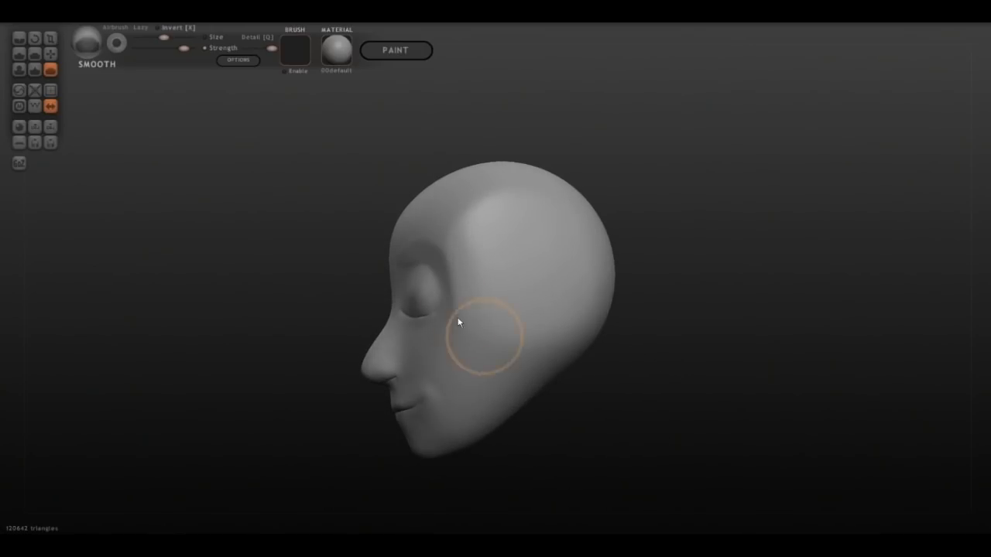
left_click(19, 55)
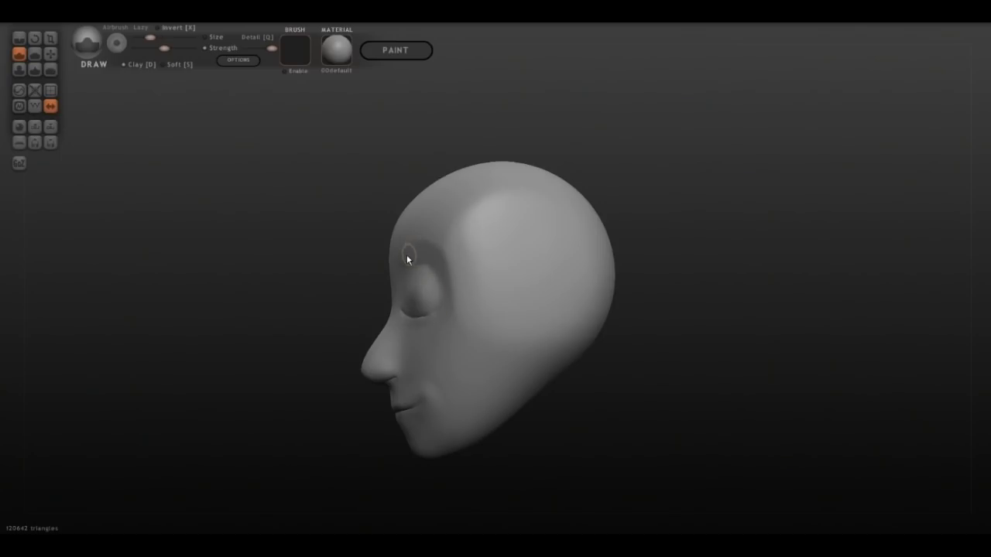
scroll(401, 257, "up", 2)
left_click_drag(398, 260, 443, 258)
key("ctrl+z")
scroll(426, 259, "down", 2, "shift")
scroll(414, 255, "up", 1, "shift")
mouse_move(411, 257)
left_mouse_down()
mouse_move(405, 263)
mouse_move(420, 250)
mouse_move(442, 272)
left_mouse_up()
left_click_drag(661, 355, 764, 349)
key("ctrl+z")
left_click_drag(657, 297, 479, 260)
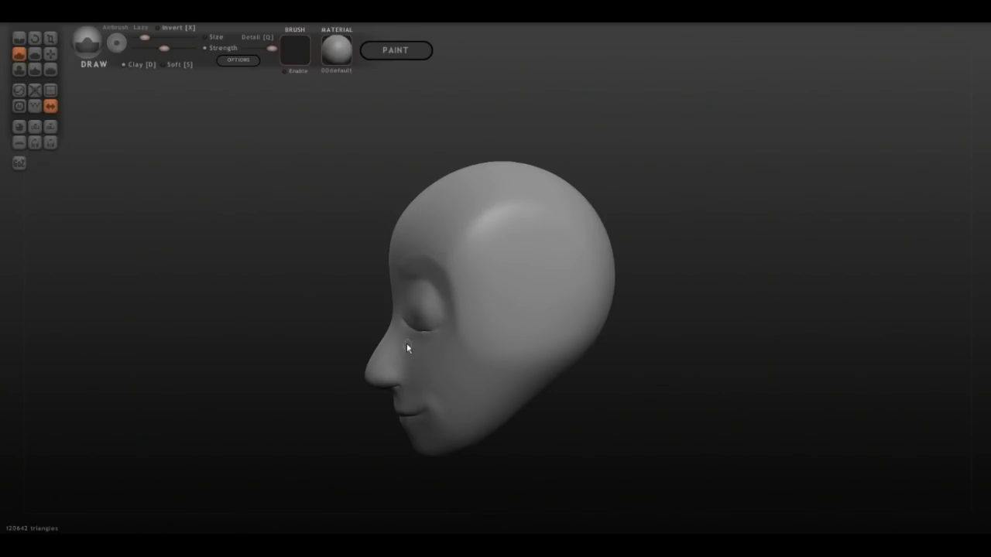
left_click_drag(518, 474, 600, 486)
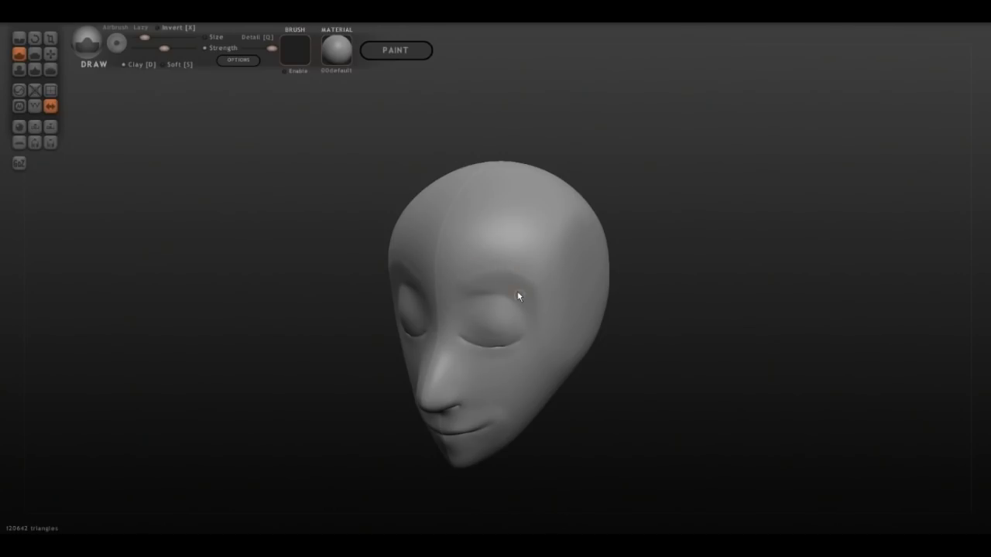
left_click_drag(576, 371, 657, 400)
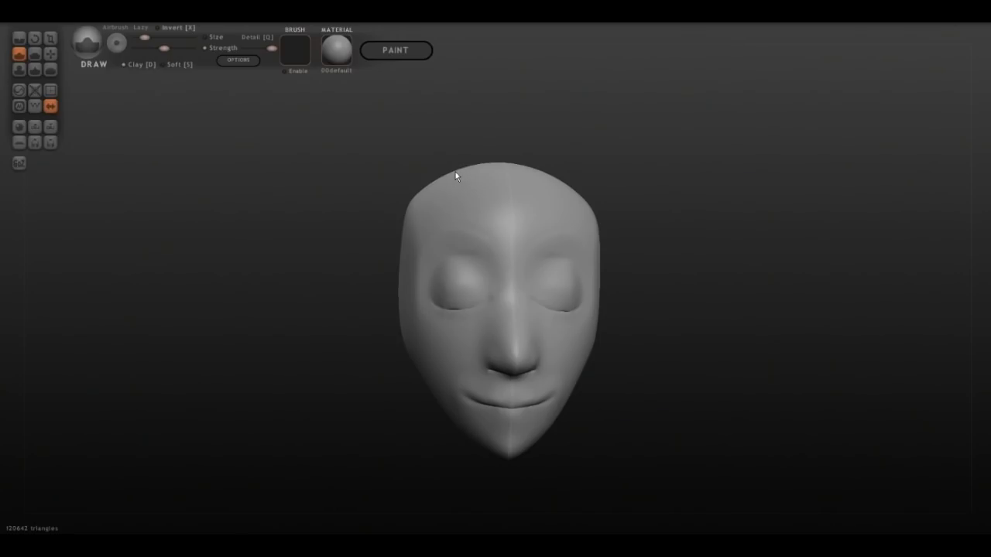
left_click_drag(722, 280, 686, 295)
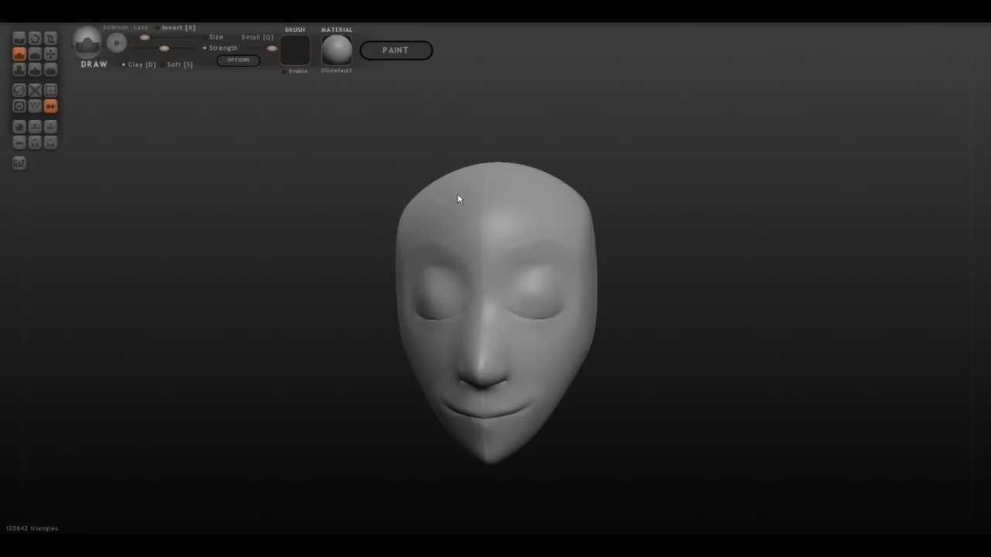
mouse_move(694, 272)
left_mouse_down()
mouse_move(689, 285)
mouse_move(704, 278)
left_mouse_up()
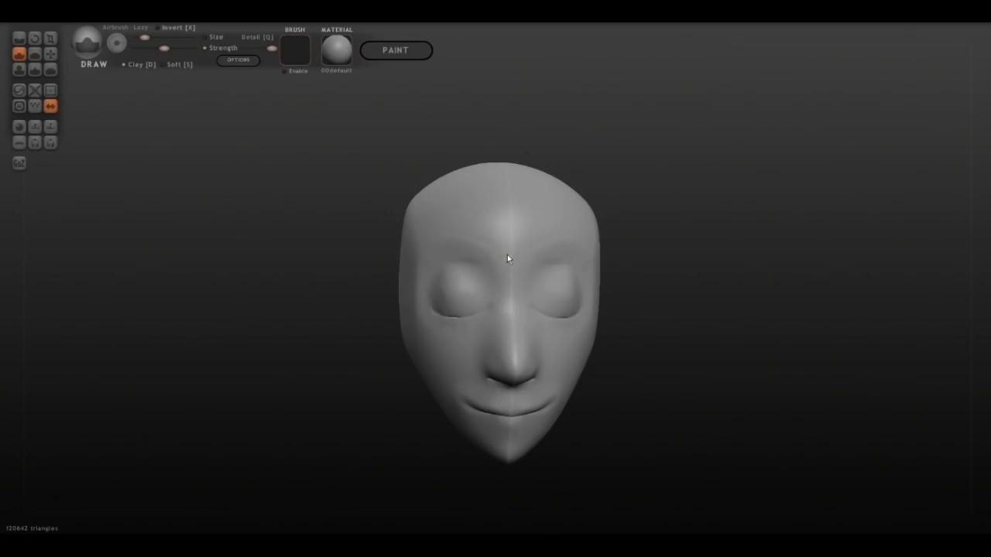
mouse_move(678, 322)
left_mouse_down()
mouse_move(652, 317)
mouse_move(668, 299)
mouse_move(670, 315)
left_mouse_up()
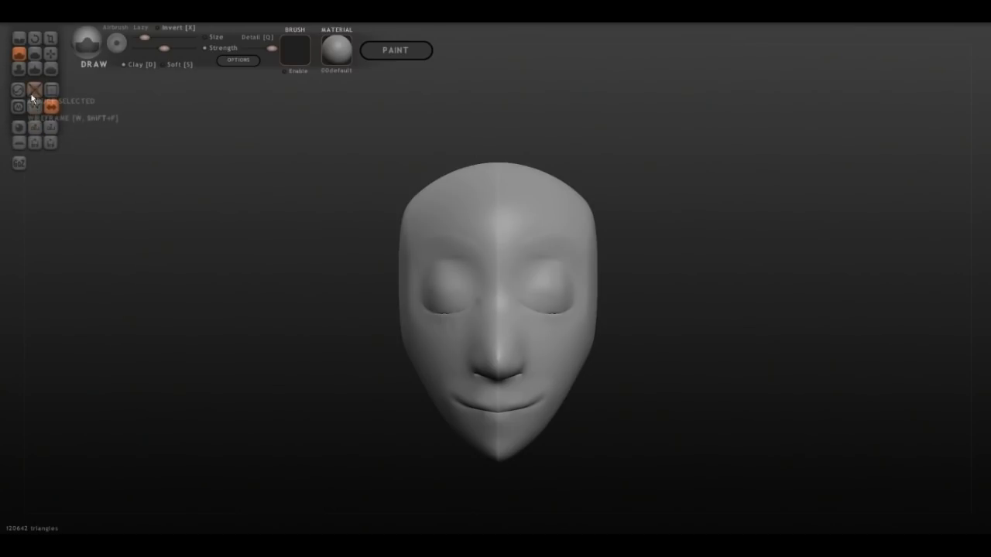
- Flatten the sides of the nose from the inner eye corners down with a reduced Flatten brush
left_click(36, 53)
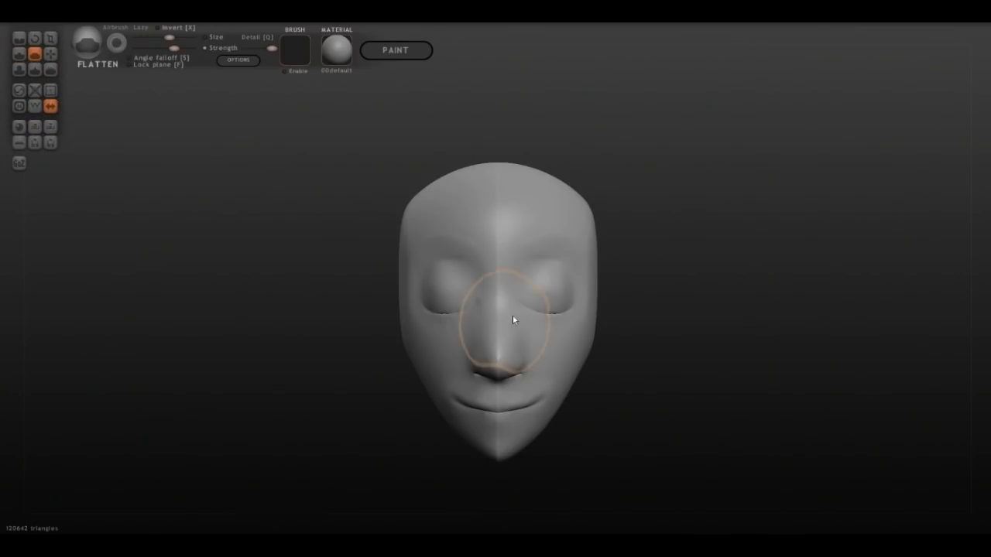
scroll(521, 334, "down", 3)
scroll(513, 325, "down", 2)
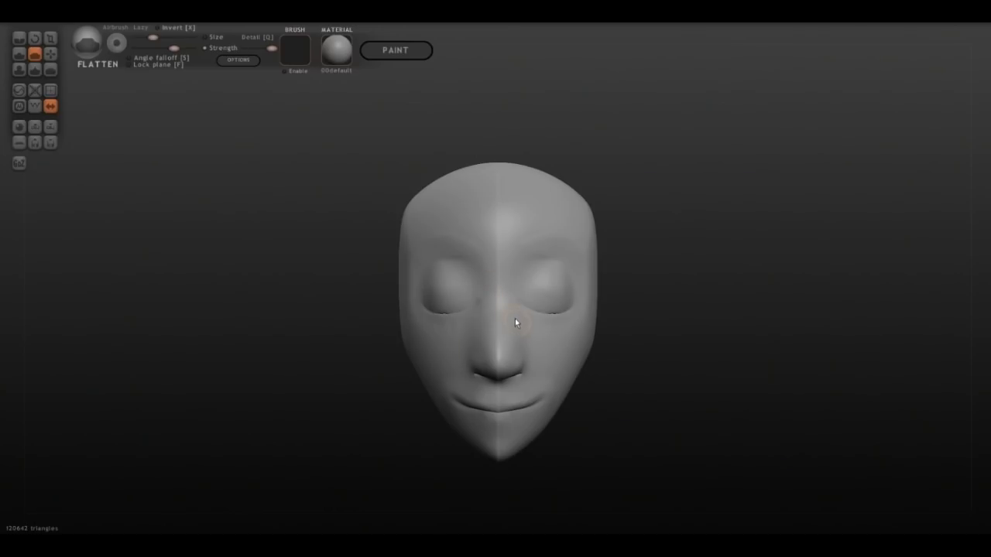
left_click_drag(517, 326, 510, 303)
key("ctrl+z")
mouse_move(509, 310)
left_mouse_down()
mouse_move(516, 354)
mouse_move(509, 288)
left_mouse_up()
left_click_drag(660, 270, 638, 261)
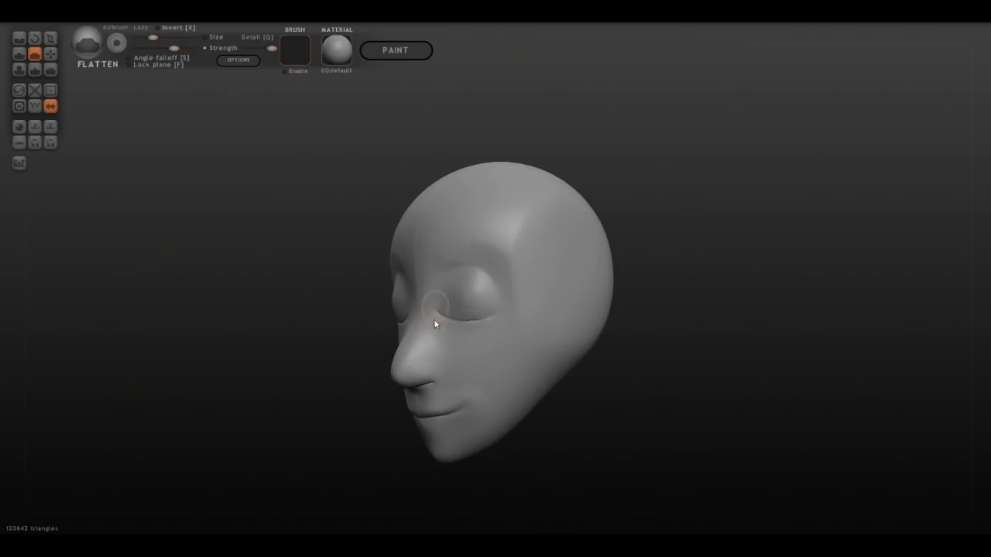
left_click_drag(431, 315, 427, 352)
left_click_drag(431, 310, 426, 350)
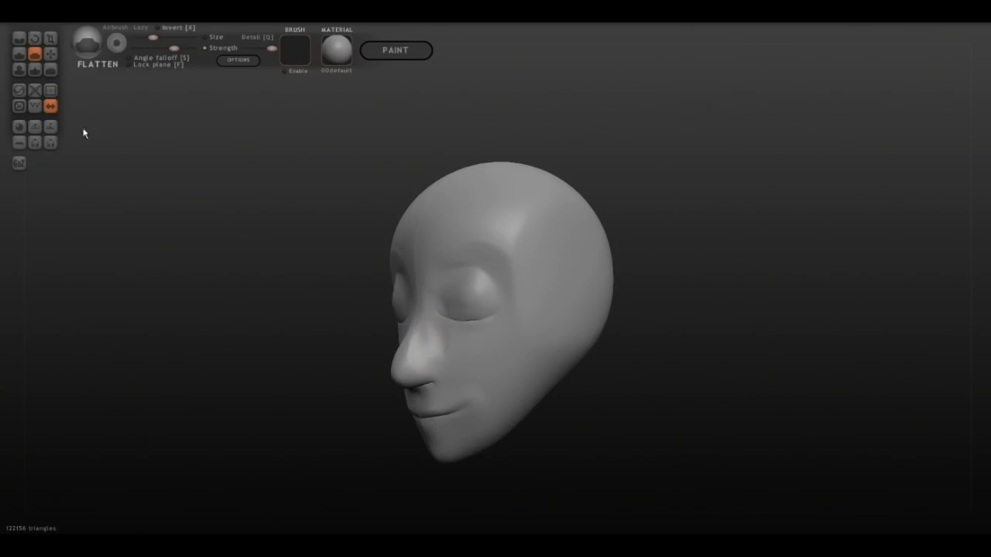
- Soften the flattened sides of the nose with a smaller Smooth brush
left_click(51, 69)
scroll(434, 347, "down", 2, "shift")
left_click_drag(431, 343, 432, 348)
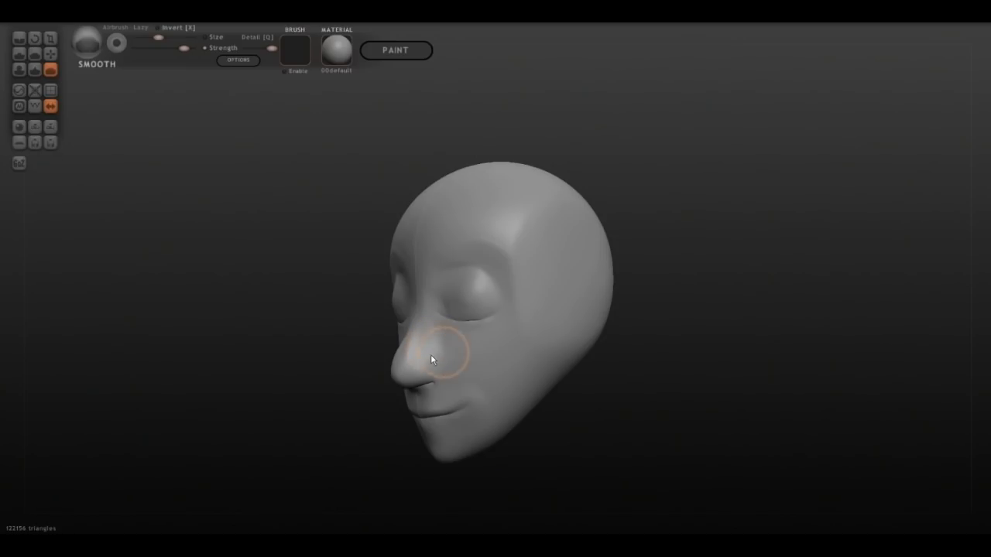
mouse_move(576, 337)
left_mouse_down()
mouse_move(781, 340)
mouse_move(792, 323)
mouse_move(773, 343)
mouse_move(651, 353)
left_mouse_up()
- Puff out the cheeks beside the nose with the Inflate brush
left_click(18, 54)
left_click(17, 73)
mouse_move(416, 358)
left_mouse_down()
mouse_move(442, 364)
mouse_move(428, 372)
mouse_move(451, 371)
mouse_move(433, 380)
mouse_move(457, 377)
left_mouse_up()
key("bracketright")
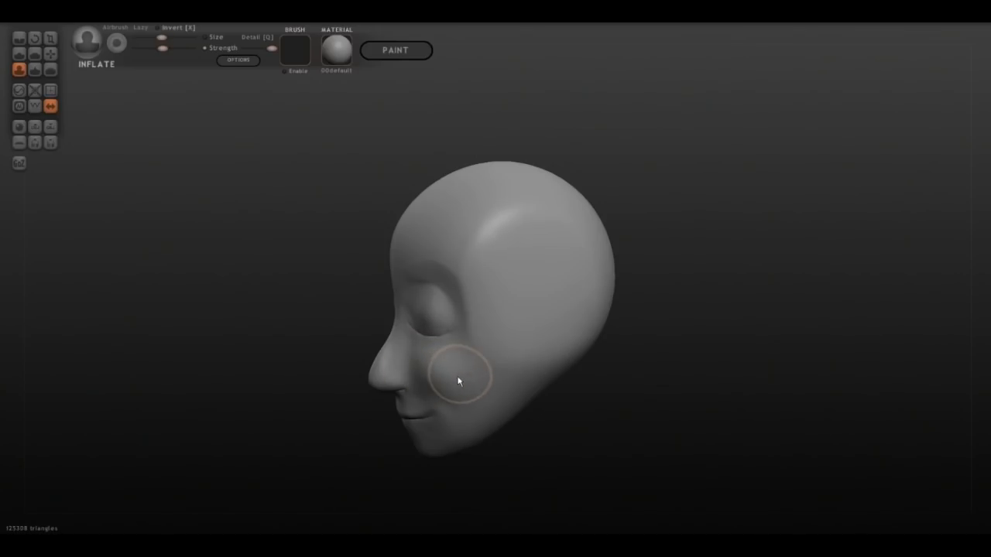
left_click_drag(657, 418, 588, 372)
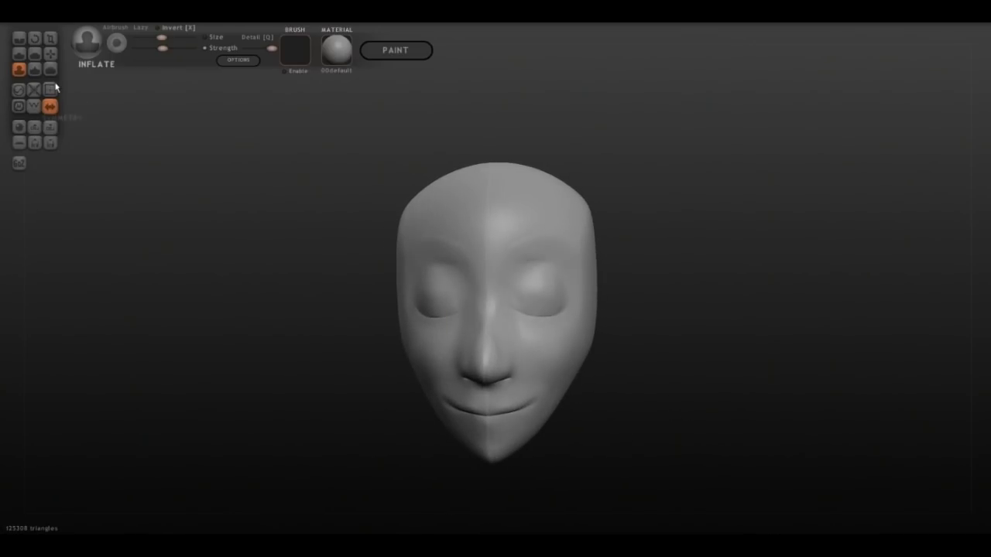
- Pinch the crease along the side of the nose from the inner eye corner toward the nostril
left_click(36, 68)
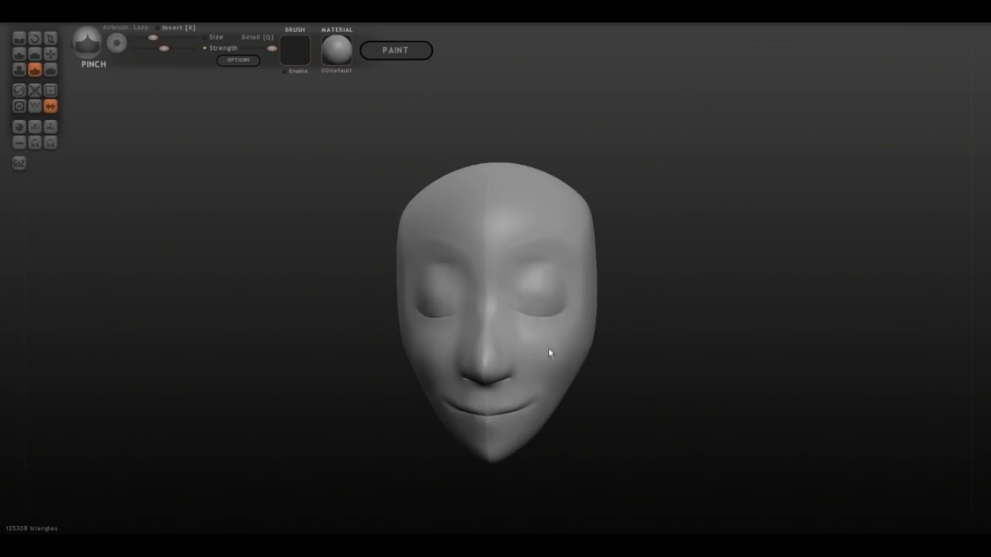
mouse_move(637, 393)
left_mouse_down()
mouse_move(608, 359)
mouse_move(608, 338)
mouse_move(626, 396)
left_mouse_up()
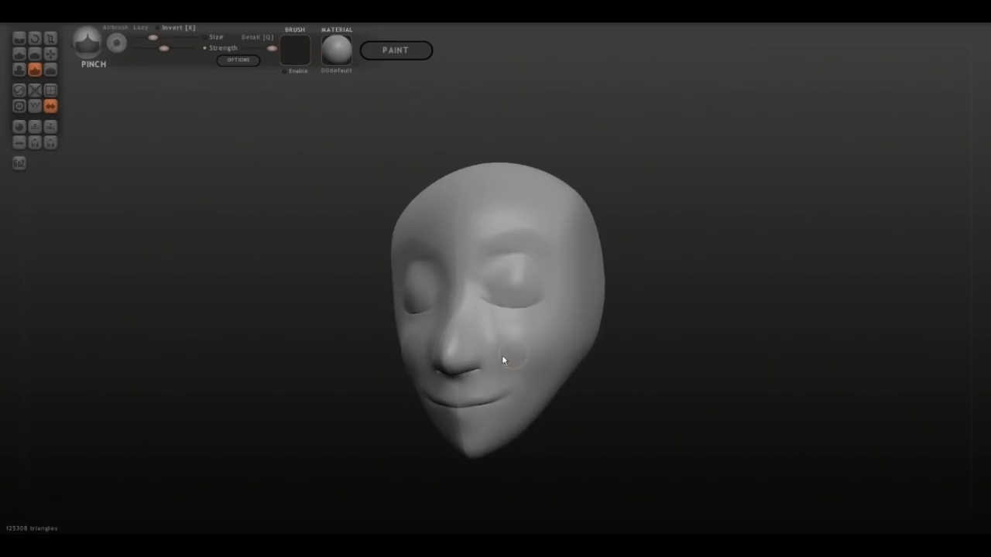
mouse_move(477, 300)
left_mouse_down()
mouse_move(488, 353)
mouse_move(478, 304)
mouse_move(480, 349)
left_mouse_up()
mouse_move(662, 413)
left_mouse_down()
mouse_move(745, 413)
mouse_move(672, 368)
mouse_move(476, 377)
left_mouse_up()
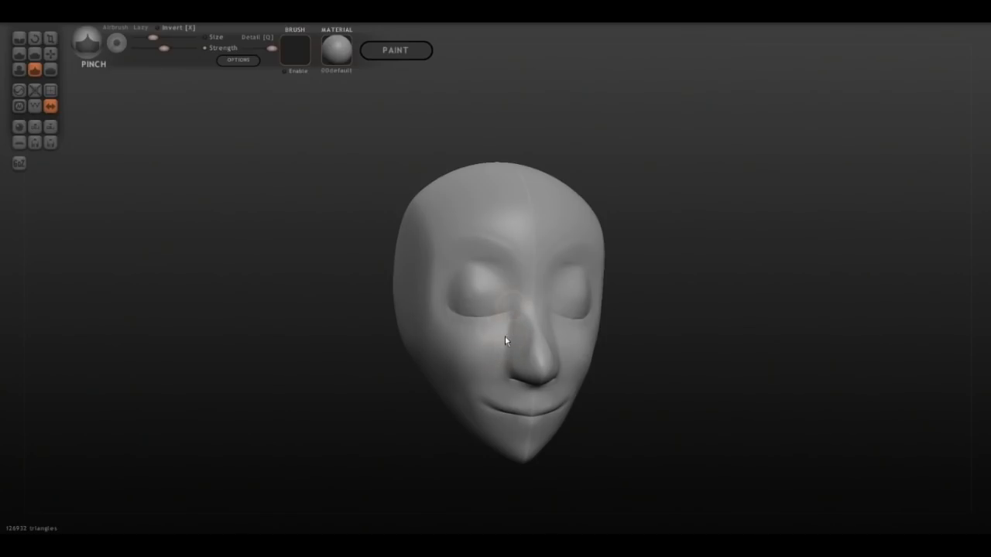
left_click_drag(685, 371, 625, 352)
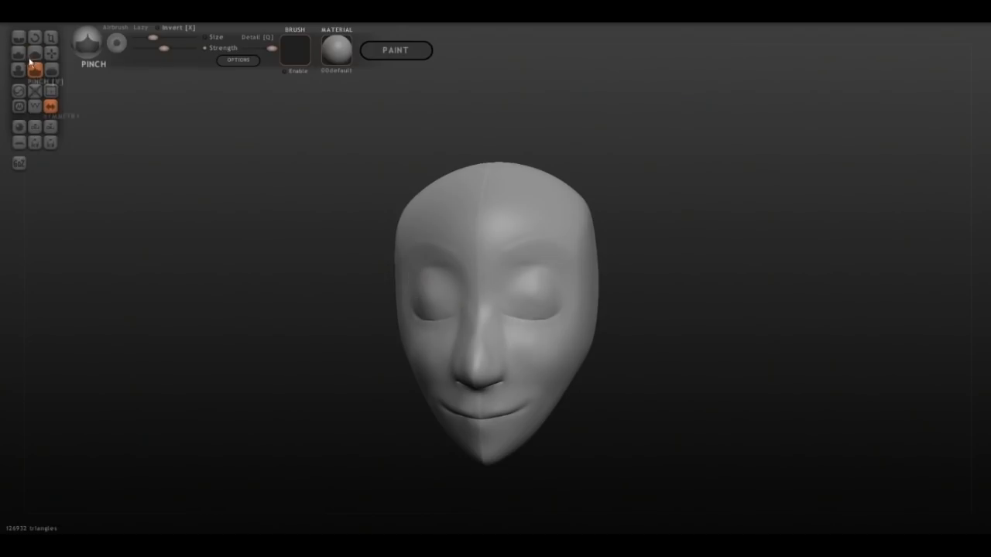
- Soften the bridge of the nose between the eyes with the Smooth brush
left_click(50, 69)
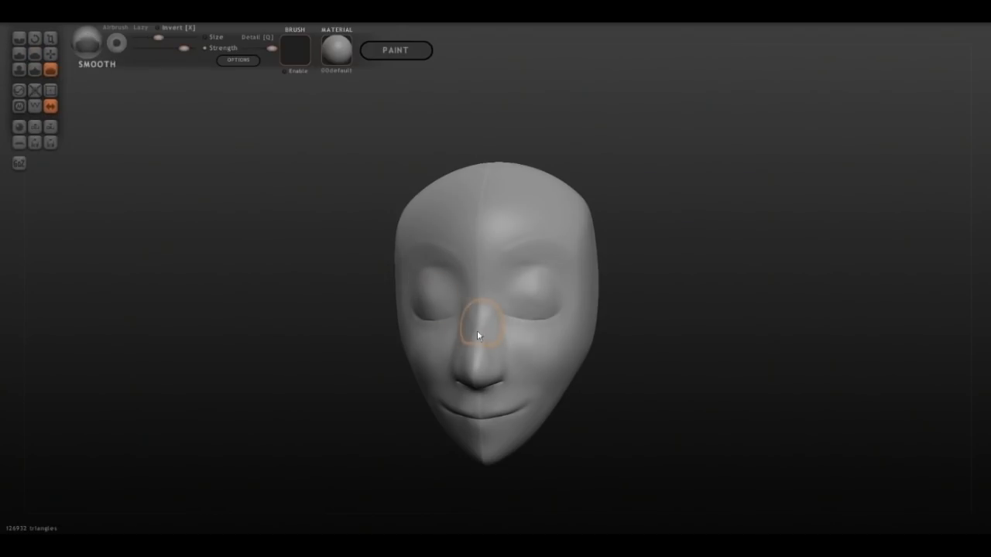
left_click_drag(736, 325, 756, 321)
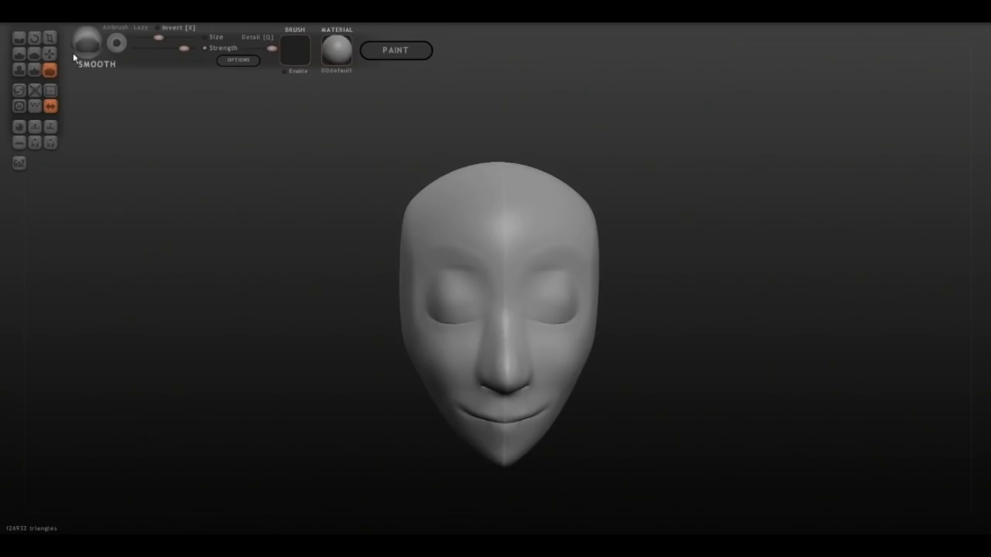
- Build up the brow ridges above the eyes with a reduced Inflate brush
left_click(18, 69)
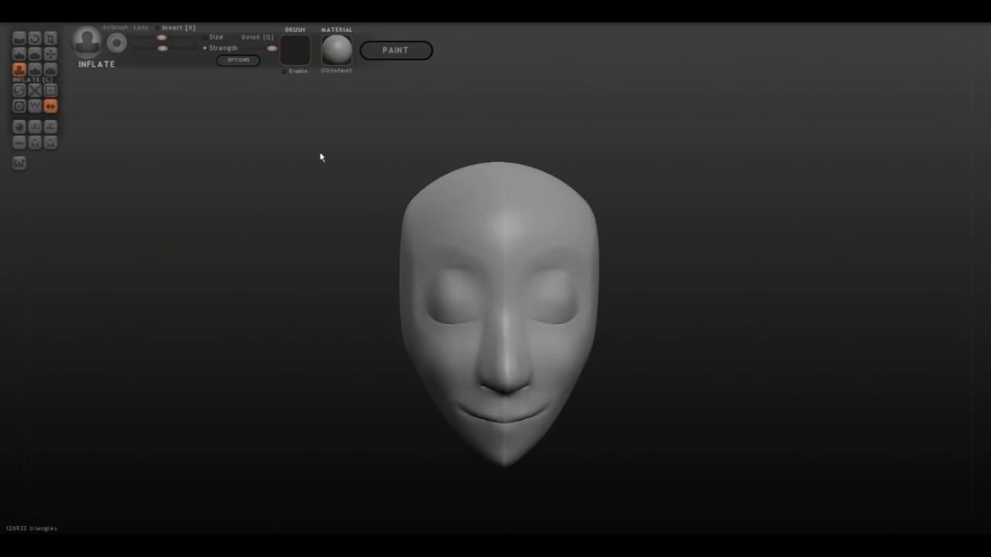
scroll(435, 259, "down", 5)
left_click_drag(424, 269, 440, 260)
mouse_move(468, 262)
left_mouse_down()
mouse_move(482, 266)
mouse_move(441, 259)
mouse_move(412, 284)
left_mouse_up()
mouse_move(698, 358)
left_mouse_down()
mouse_move(763, 369)
mouse_move(821, 363)
mouse_move(764, 371)
left_mouse_up()
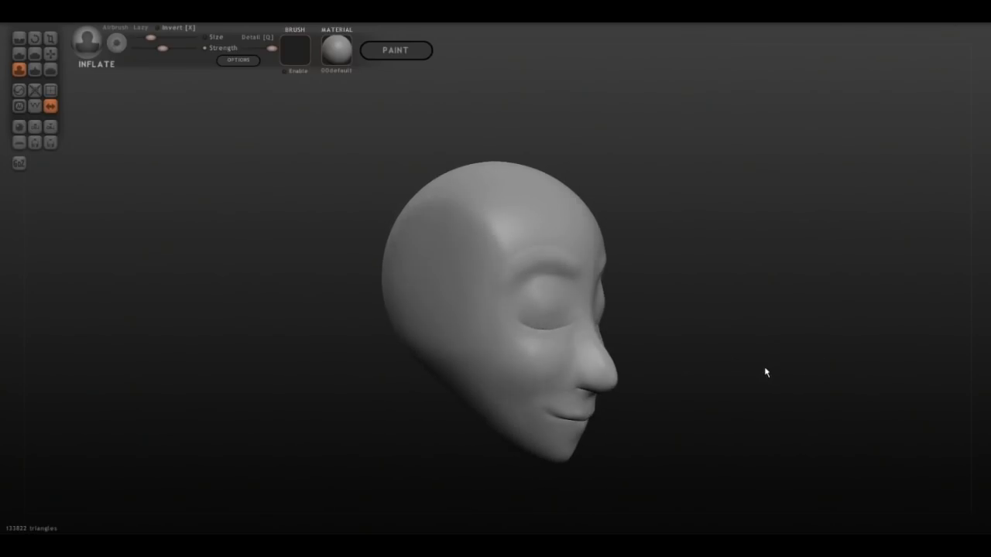
- Raise a lower eyelid along the bottom edge of the eyes with a smaller Inflate brush
scroll(542, 324, "down", 2, "shift")
scroll(528, 321, "up", 1, "shift")
left_click_drag(523, 321, 558, 324)
left_click_drag(569, 320, 605, 307)
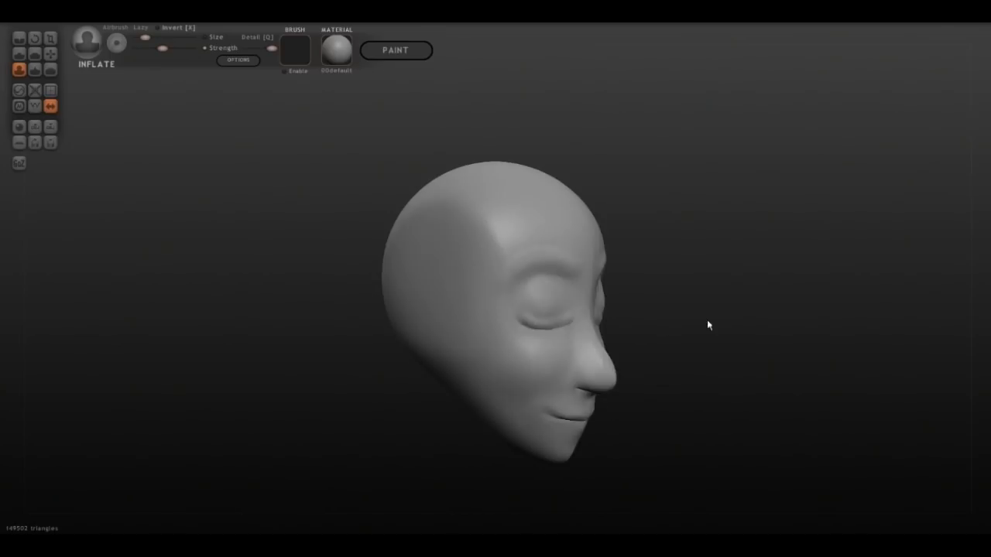
left_click_drag(707, 322, 643, 324)
- Tighten the lower eyelid crease toward the inner eye corner with a smaller Pinch brush
left_click(35, 69)
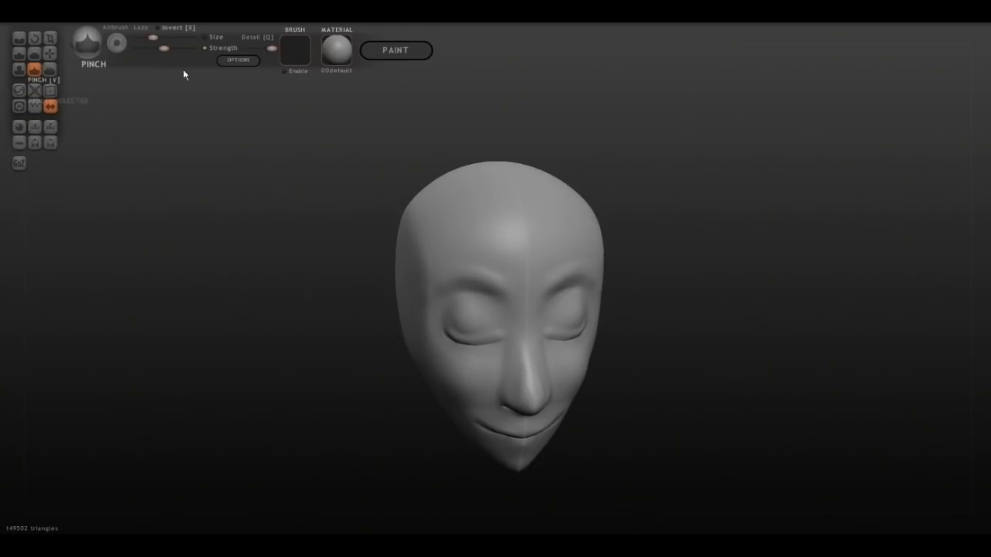
mouse_move(496, 332)
left_mouse_down()
mouse_move(453, 343)
mouse_move(472, 343)
mouse_move(447, 337)
mouse_move(496, 327)
left_mouse_up()
left_click_drag(705, 294, 676, 301)
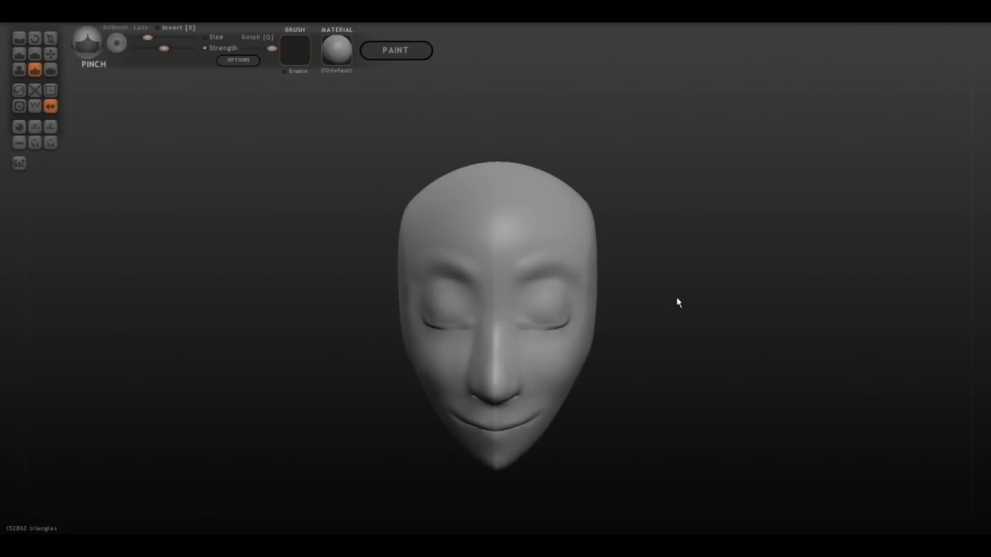
- Soften the inner corners of the eyes with the Smooth brush
left_click(50, 70)
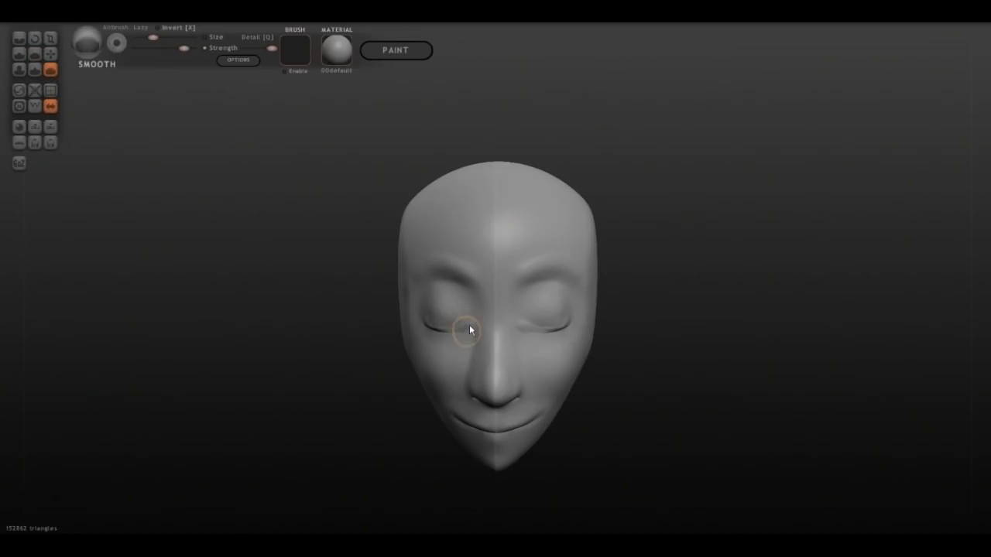
left_click_drag(736, 302, 680, 295)
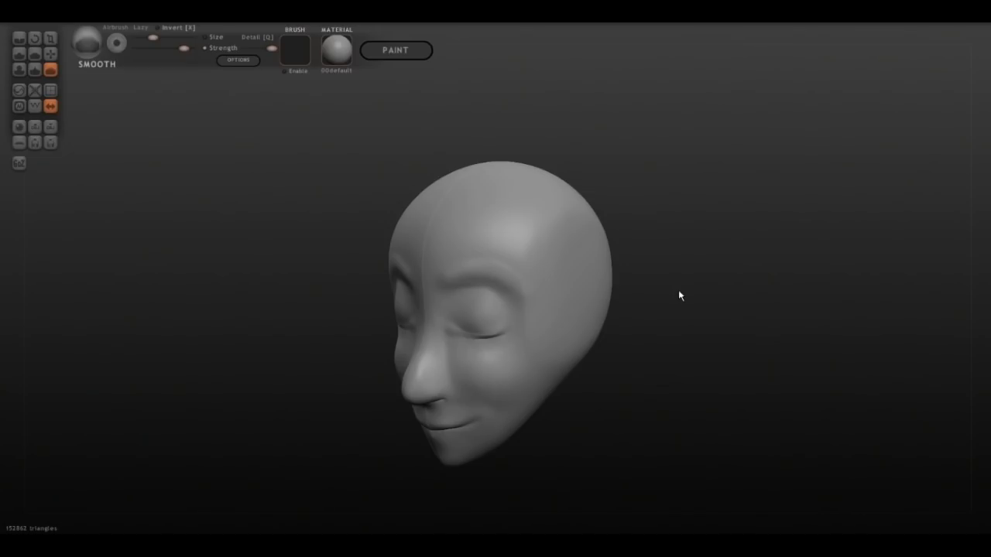
- Push the bulge of the closed eyes slightly inward with the Grab brush
left_click(50, 53)
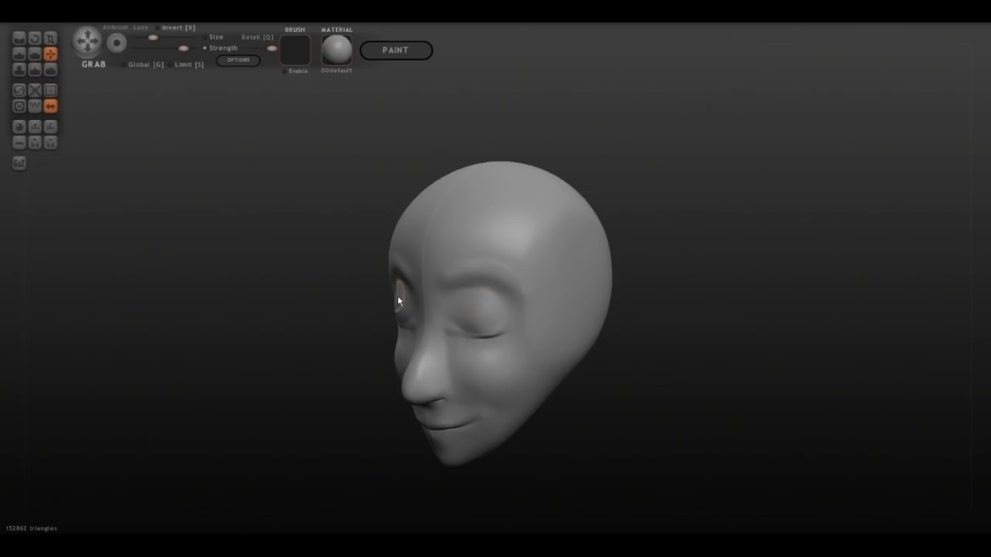
left_click_drag(401, 292, 403, 296)
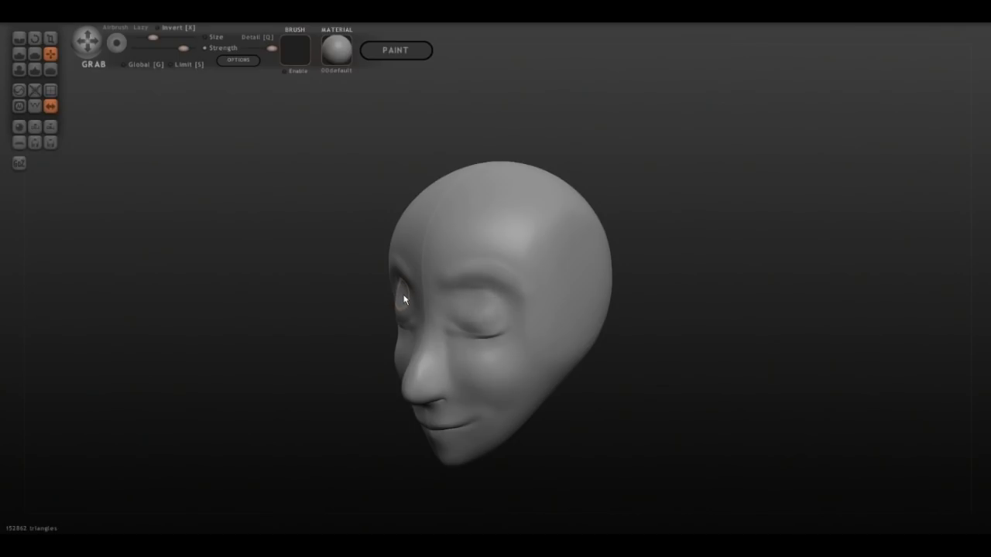
scroll(401, 308, "up", 2, "shift")
left_click_drag(401, 308, 401, 305)
- Soften the reshaped upper eyelids with a slightly larger Smooth brush
left_click(50, 70)
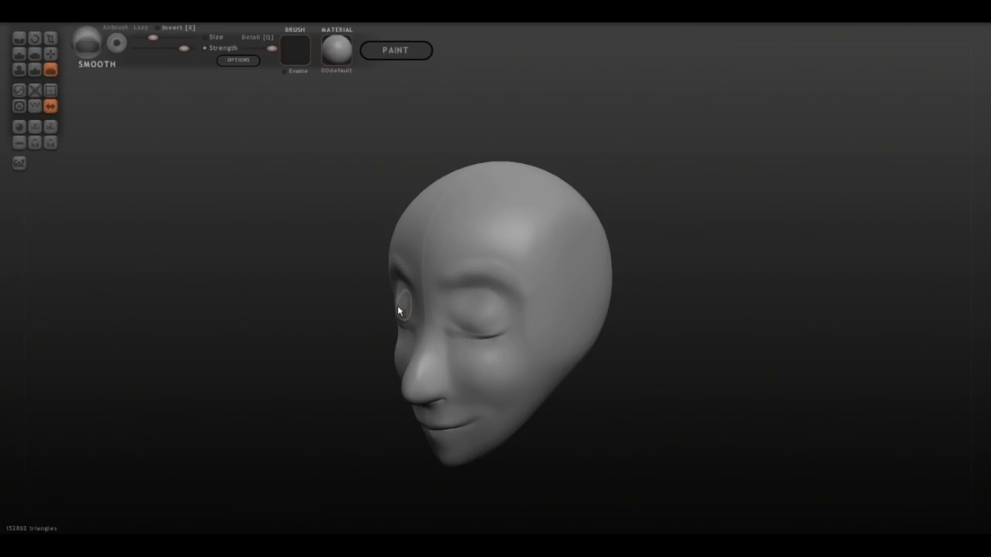
scroll(400, 309, "up", 1, "shift")
left_click_drag(635, 316, 696, 390)
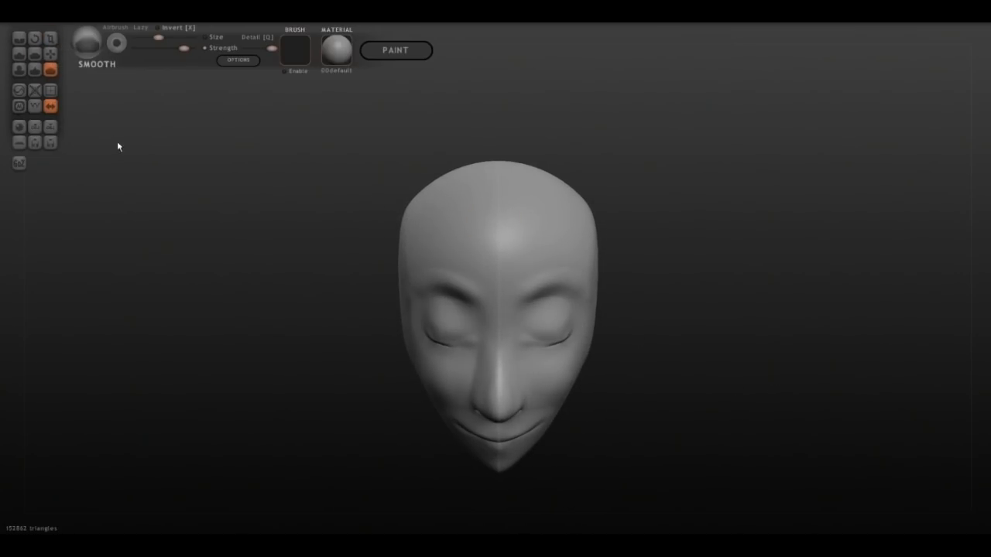
- Inflate a round horn bump on each side of the forehead, and switch to the Grab brush
left_click(17, 70)
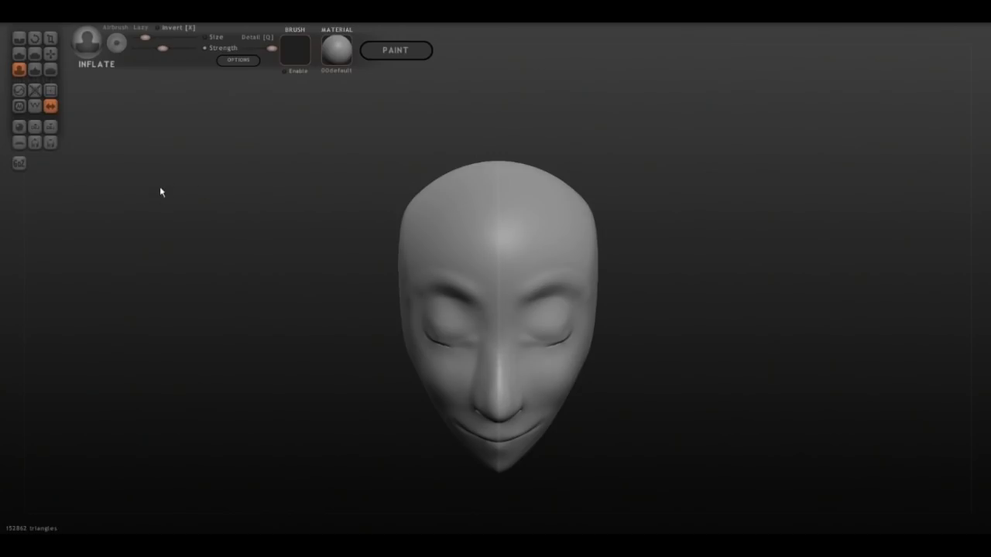
mouse_move(688, 234)
left_mouse_down()
mouse_move(687, 259)
mouse_move(701, 214)
left_mouse_up()
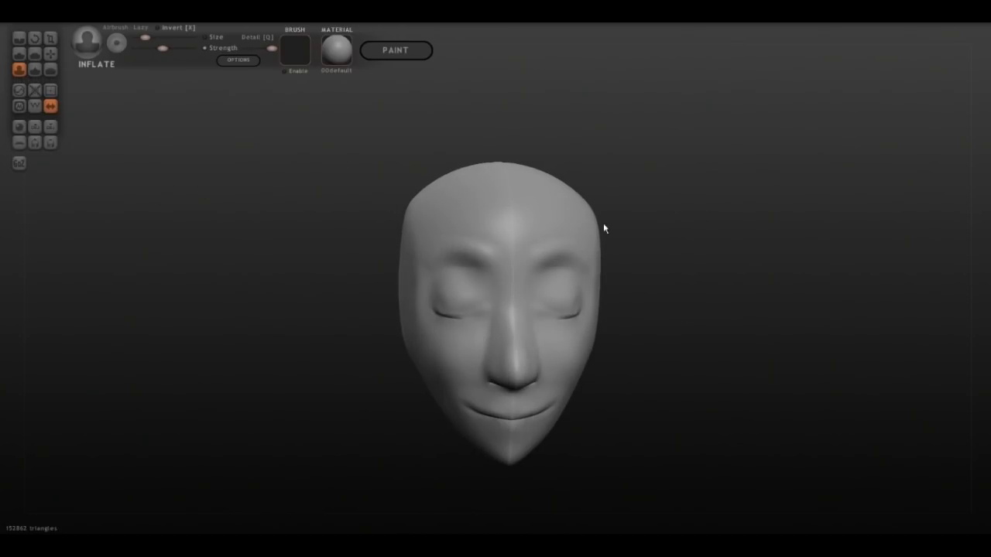
mouse_move(712, 267)
left_mouse_down()
mouse_move(685, 276)
mouse_move(534, 214)
left_mouse_up()
scroll(534, 213, "up", 3, "shift")
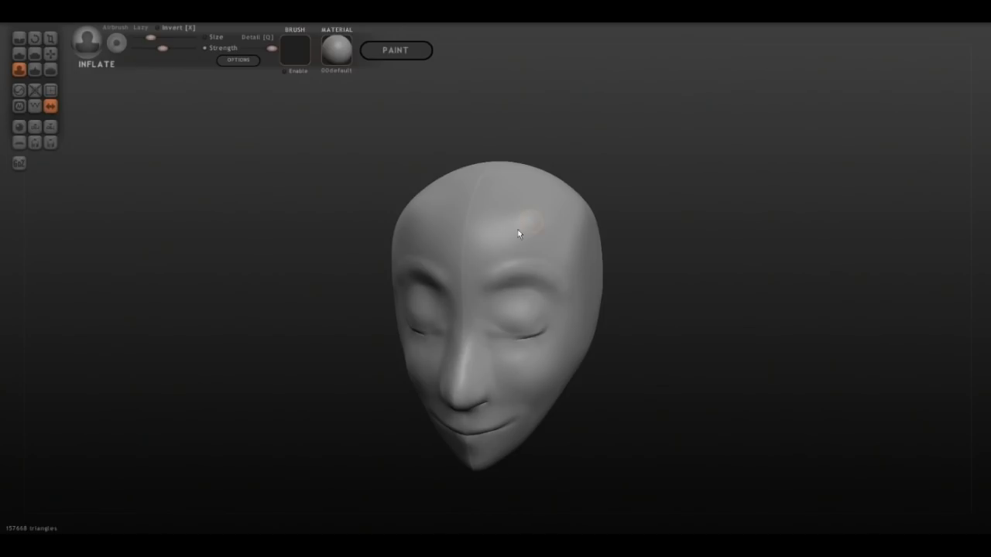
mouse_move(540, 226)
left_mouse_down()
mouse_move(520, 231)
mouse_move(534, 201)
mouse_move(531, 230)
mouse_move(541, 213)
mouse_move(530, 217)
left_mouse_up()
scroll(534, 221, "up", 2, "shift")
left_click(50, 54)
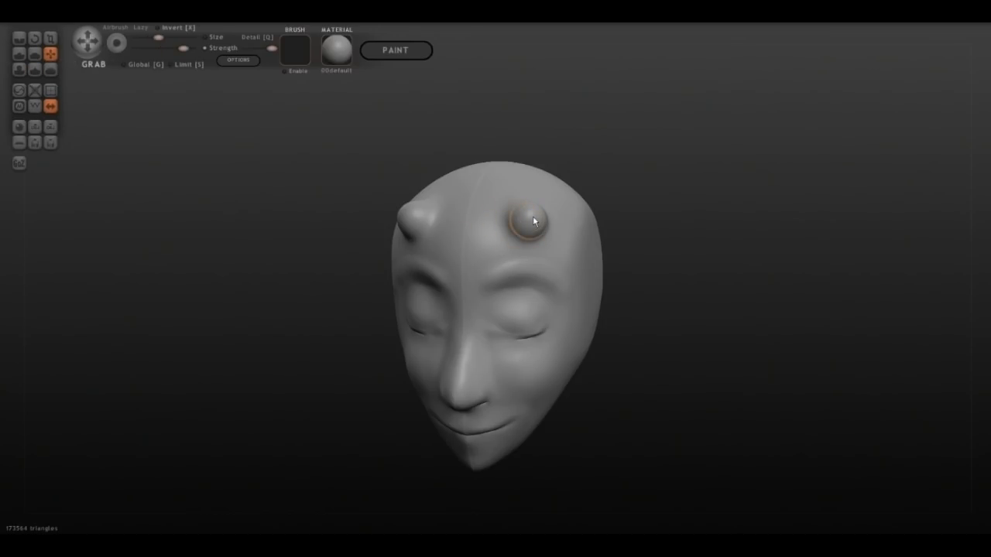
scroll(530, 213, "up", 3)
left_click_drag(530, 208, 619, 171)
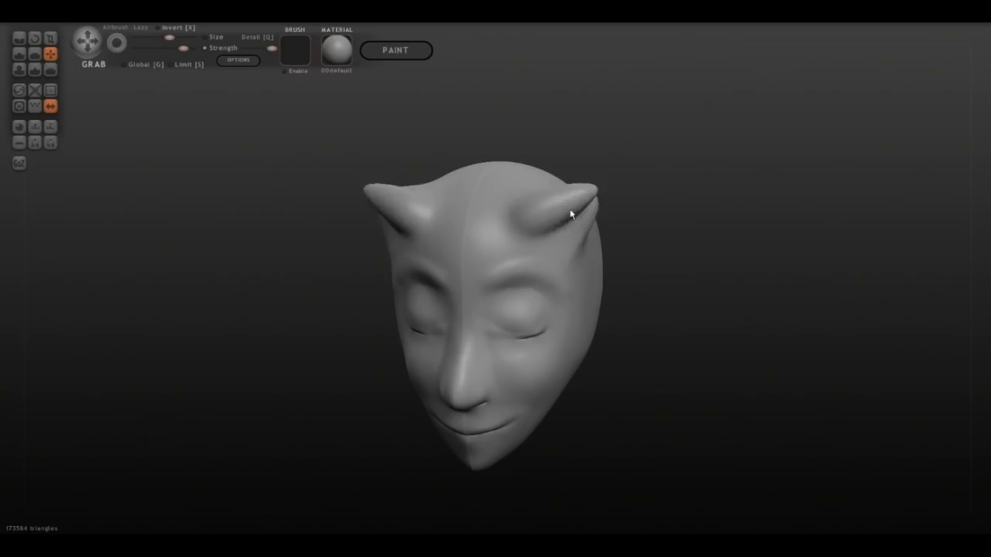
key("ctrl+z")
scroll(543, 219, "down", 3)
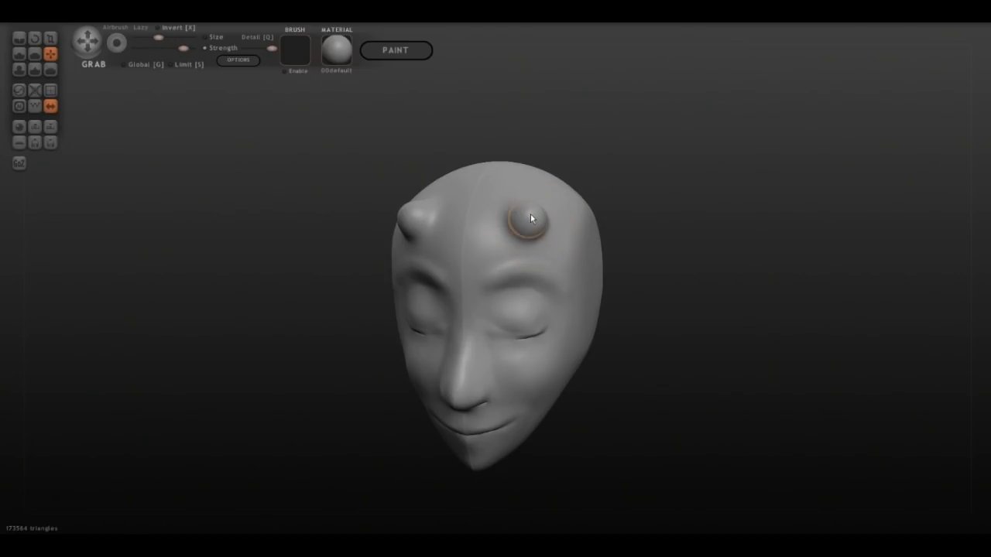
- Pull the forehead bumps out into long horns and bend their tips upward with the Grab brush
left_click_drag(530, 216, 590, 166)
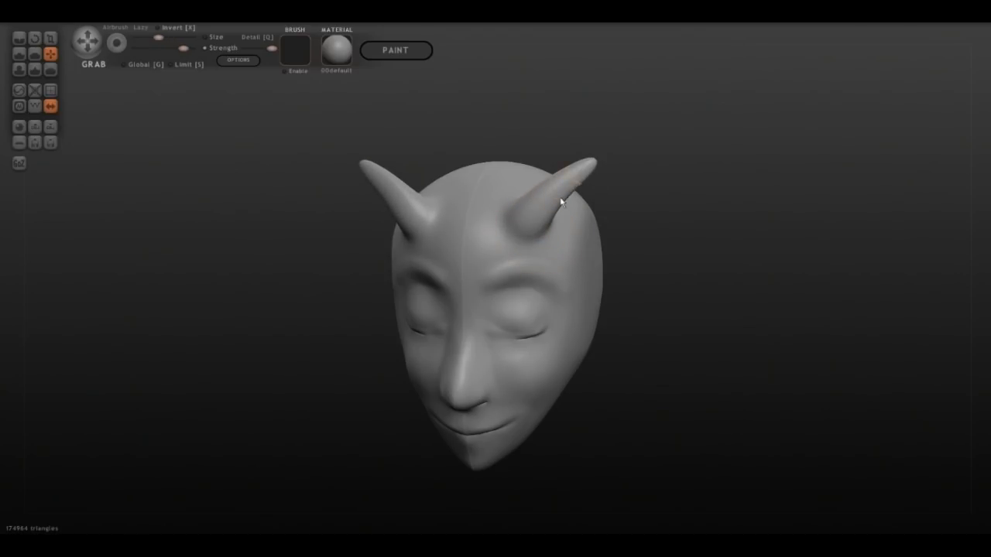
mouse_move(550, 198)
left_mouse_down()
mouse_move(643, 175)
mouse_move(696, 100)
mouse_move(694, 108)
left_mouse_up()
mouse_move(754, 290)
left_mouse_down()
mouse_move(580, 296)
mouse_move(608, 294)
mouse_move(596, 296)
left_mouse_up()
scroll(393, 197, "up", 3)
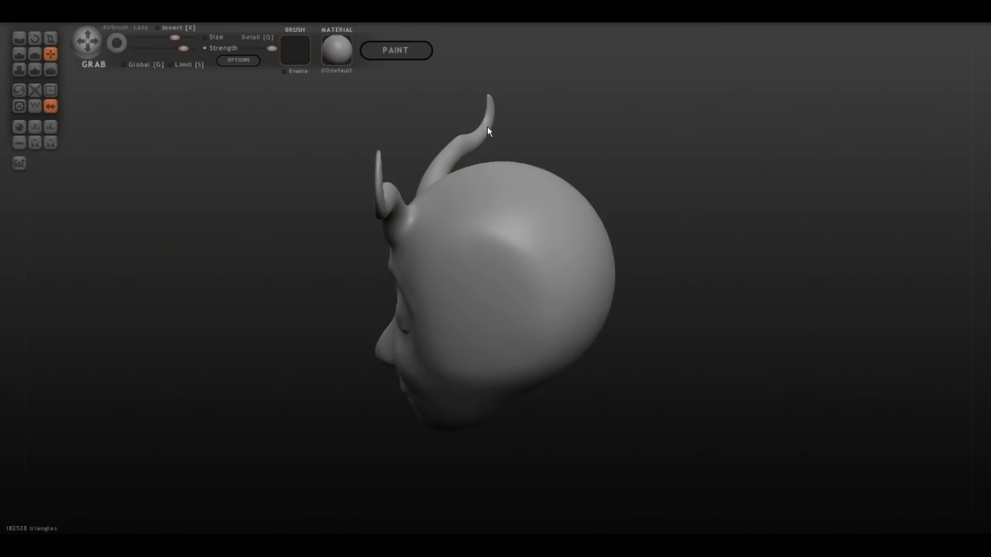
left_click_drag(484, 137, 474, 103)
- Shift the base of the horns toward the front of the forehead with a smaller Grab brush
left_click_drag(716, 226, 787, 219)
scroll(464, 222, "down", 3, "shift")
mouse_move(465, 228)
left_mouse_down()
mouse_move(477, 232)
mouse_move(449, 229)
left_mouse_up()
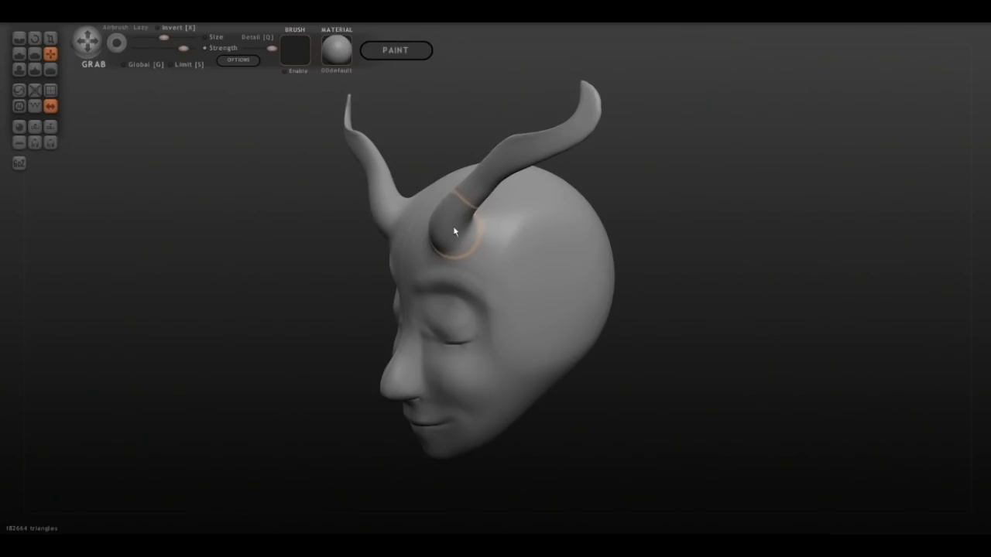
- Pull the tip of the nose forward into a long point with a reduced Grab brush
mouse_move(783, 225)
left_mouse_down()
mouse_move(697, 224)
mouse_move(840, 219)
mouse_move(866, 177)
mouse_move(887, 228)
mouse_move(750, 225)
mouse_move(774, 199)
mouse_move(751, 211)
mouse_move(750, 186)
left_mouse_up()
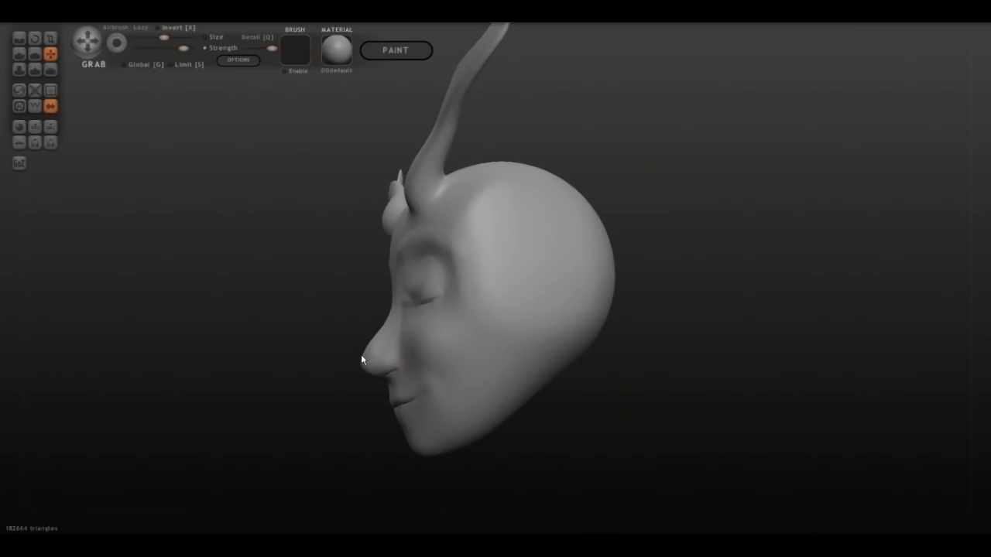
scroll(362, 357, "down", 2)
left_click_drag(346, 358, 333, 346)
left_click_drag(650, 375, 578, 358)
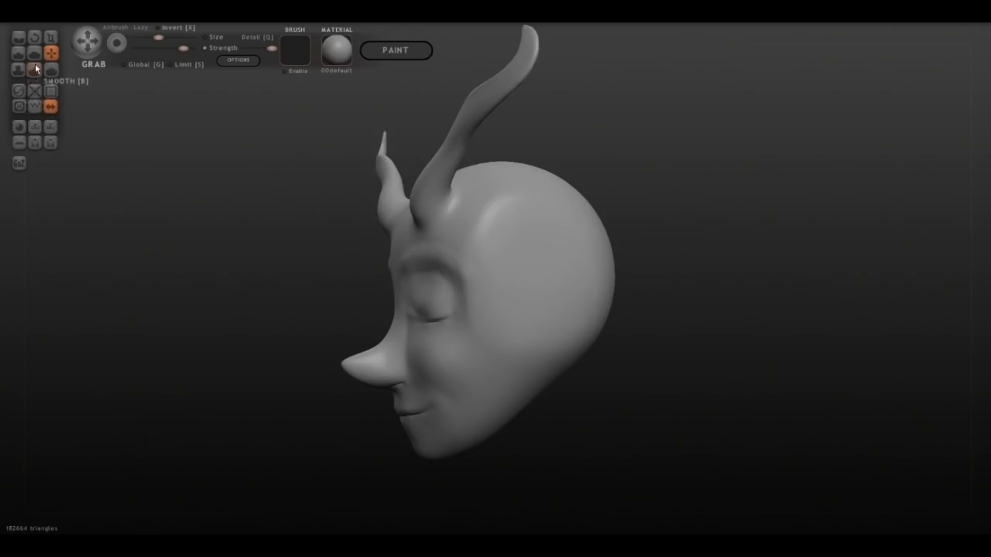
left_click_drag(689, 302, 521, 223)
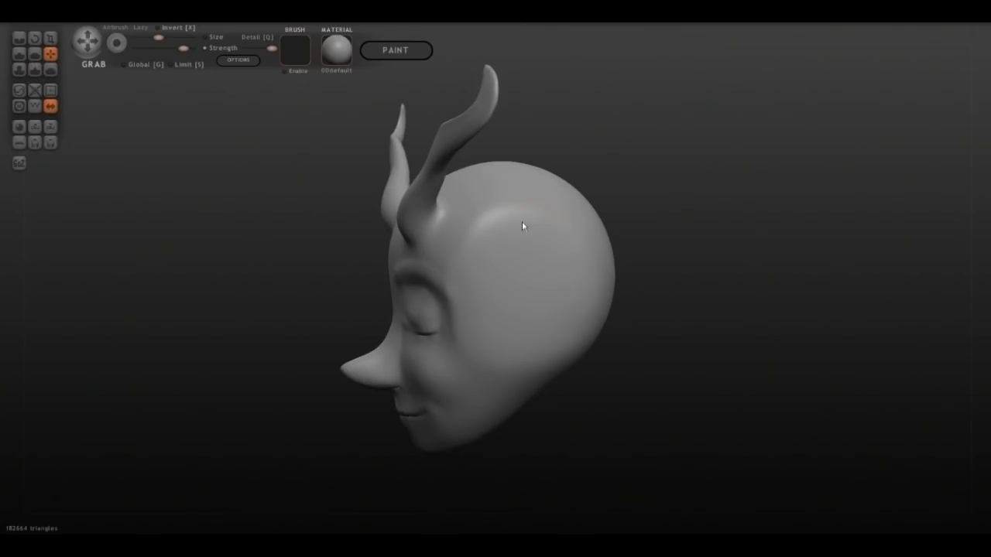
- Carve the outline of an ear into the side of the head with the Crease brush
left_click(19, 37)
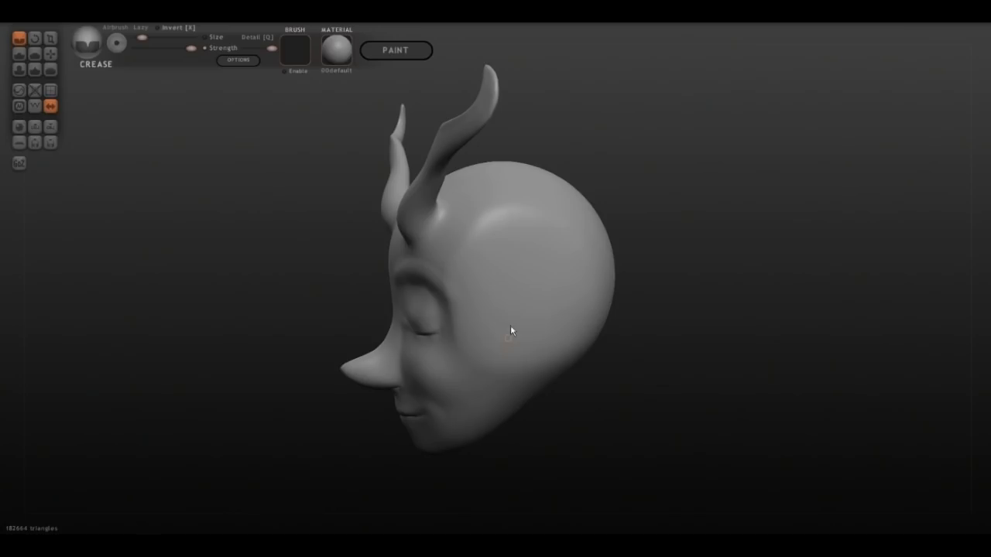
left_click_drag(513, 372, 510, 389)
left_click_drag(515, 326, 509, 380)
key("[")
left_click_drag(552, 269, 568, 293)
mouse_move(535, 353)
left_mouse_down()
mouse_move(522, 361)
mouse_move(518, 346)
left_mouse_up()
mouse_move(723, 346)
left_mouse_down()
mouse_move(803, 335)
mouse_move(769, 335)
mouse_move(747, 305)
left_mouse_up()
- Puff up the area inside the ear outline with the Inflate brush
left_click(18, 69)
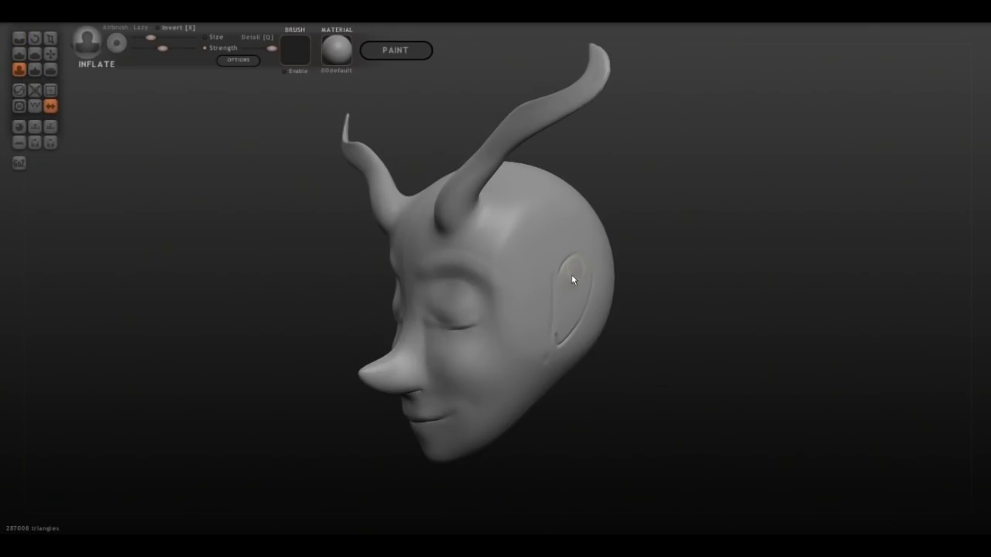
mouse_move(564, 304)
left_mouse_down()
mouse_move(561, 325)
mouse_move(575, 270)
mouse_move(585, 275)
mouse_move(575, 309)
mouse_move(588, 284)
left_mouse_up()
mouse_move(565, 311)
left_mouse_down()
mouse_move(563, 323)
mouse_move(580, 269)
mouse_move(572, 302)
left_mouse_up()
left_click_drag(773, 265, 671, 276)
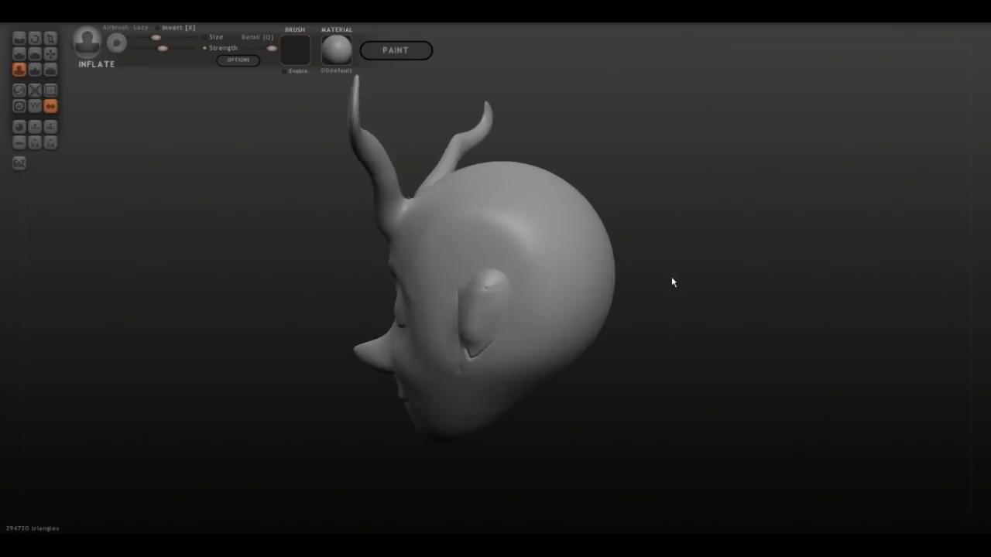
- Even out the surface of the inflated ear with the Smooth brush
left_click(50, 69)
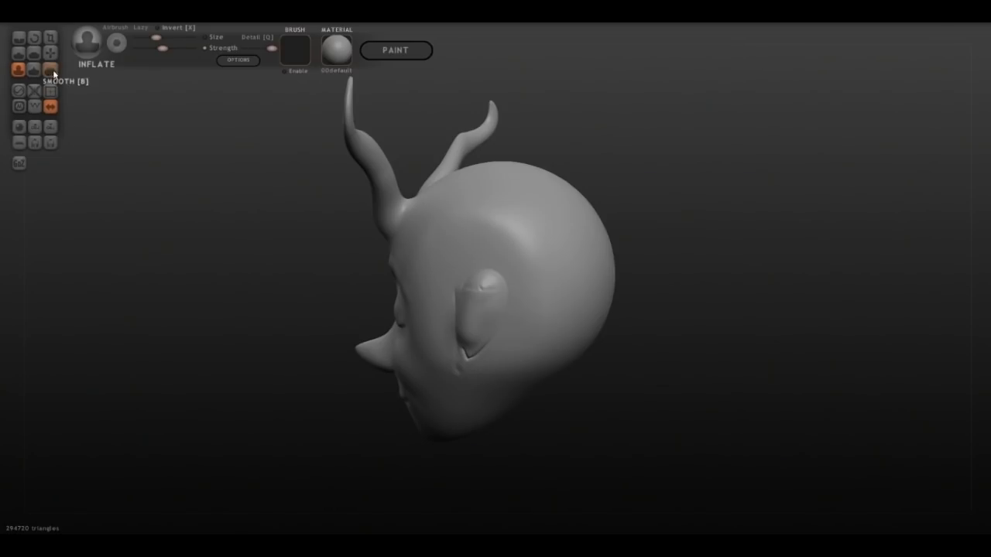
left_click_drag(484, 302, 471, 348)
left_click_drag(712, 413, 666, 307)
- Pull the back of the skull outward with a greatly enlarged Grab brush
left_click(51, 53)
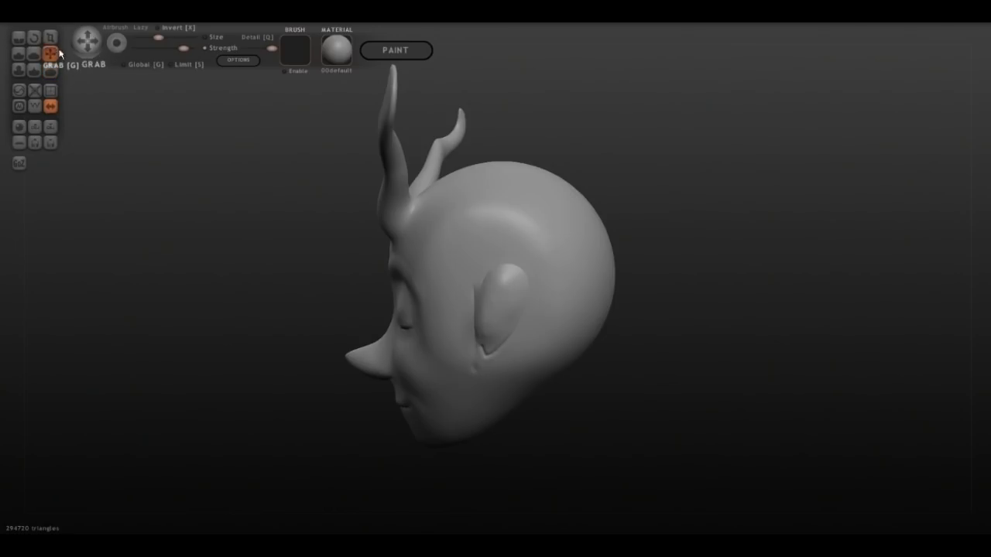
scroll(604, 257, "up", 9)
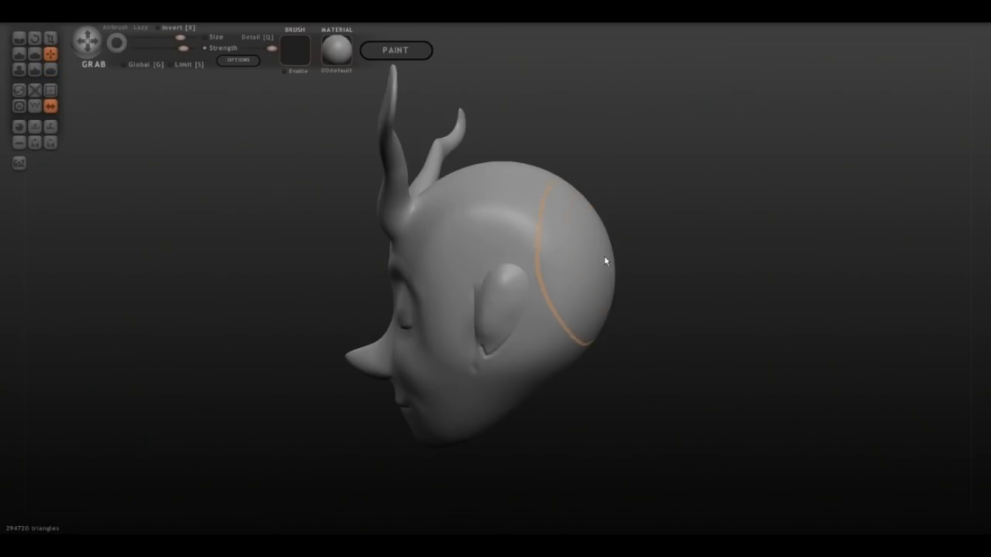
scroll(593, 251, "up", 4)
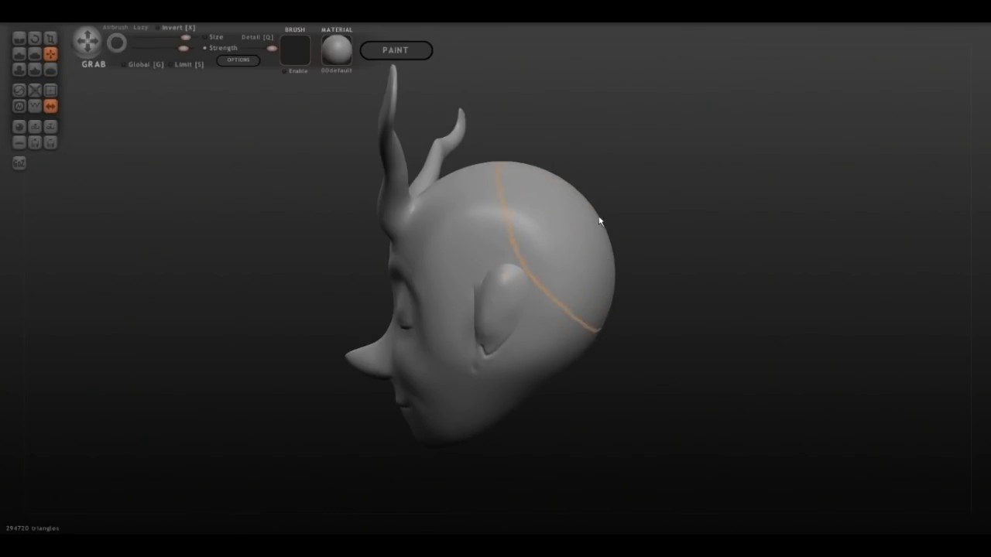
left_click_drag(600, 249, 613, 251)
left_click_drag(749, 385, 788, 392)
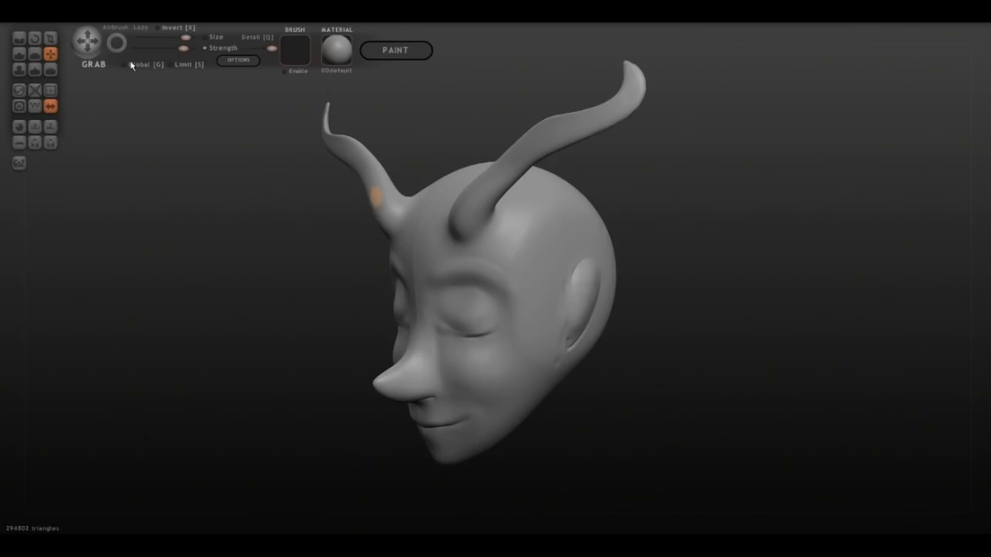
- Smooth the surface of the ear and the lumps just below it with the Smooth brush
left_click(19, 54)
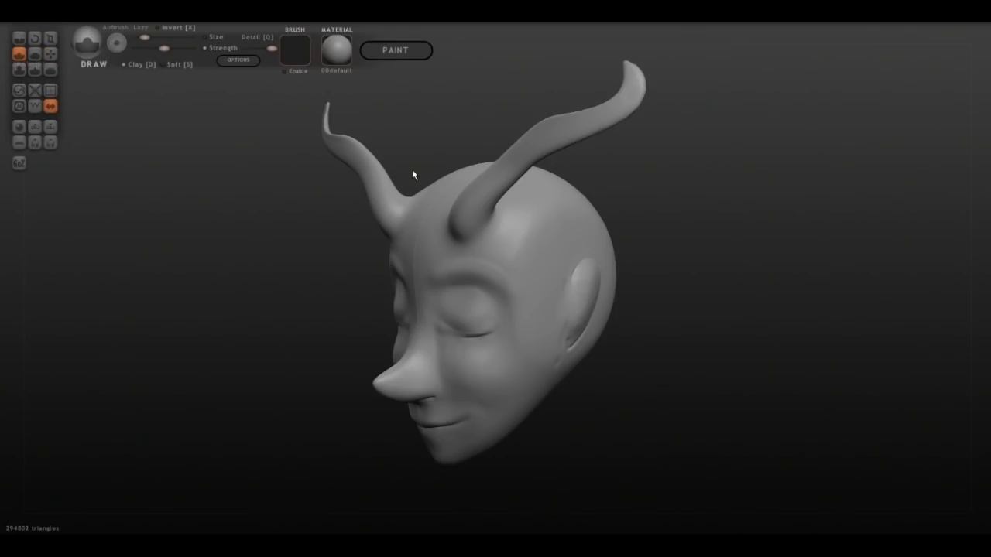
left_click_drag(707, 302, 637, 287)
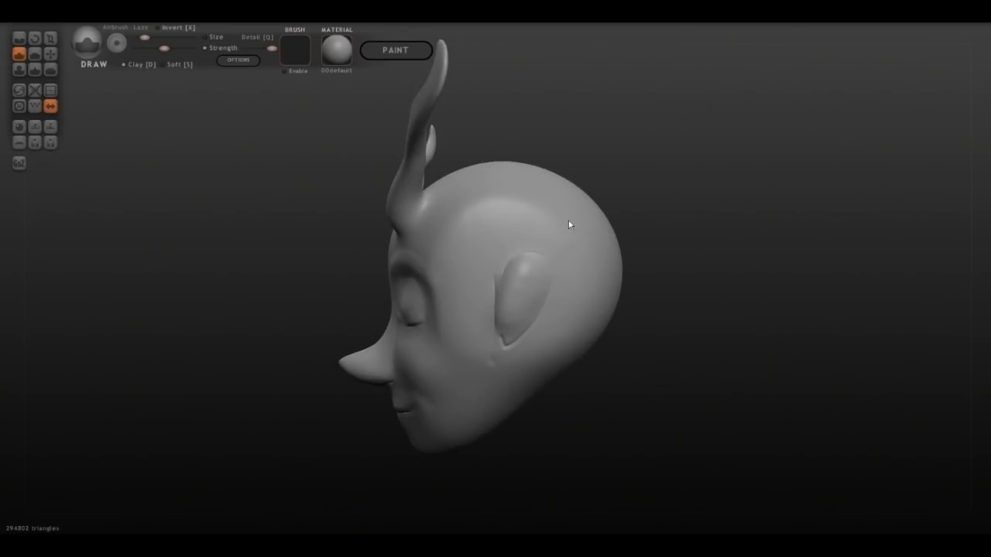
left_click(51, 70)
mouse_move(527, 292)
left_mouse_down()
mouse_move(519, 294)
mouse_move(527, 283)
mouse_move(510, 325)
mouse_move(526, 284)
left_mouse_up()
key("bracketright")
key("bracketleft")
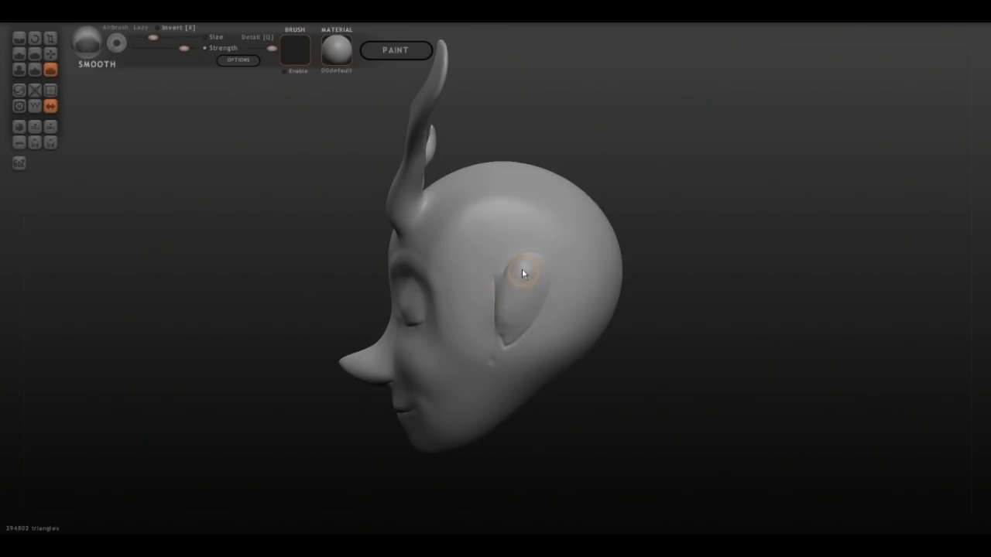
left_click_drag(504, 333, 524, 280)
left_click_drag(738, 380, 688, 398)
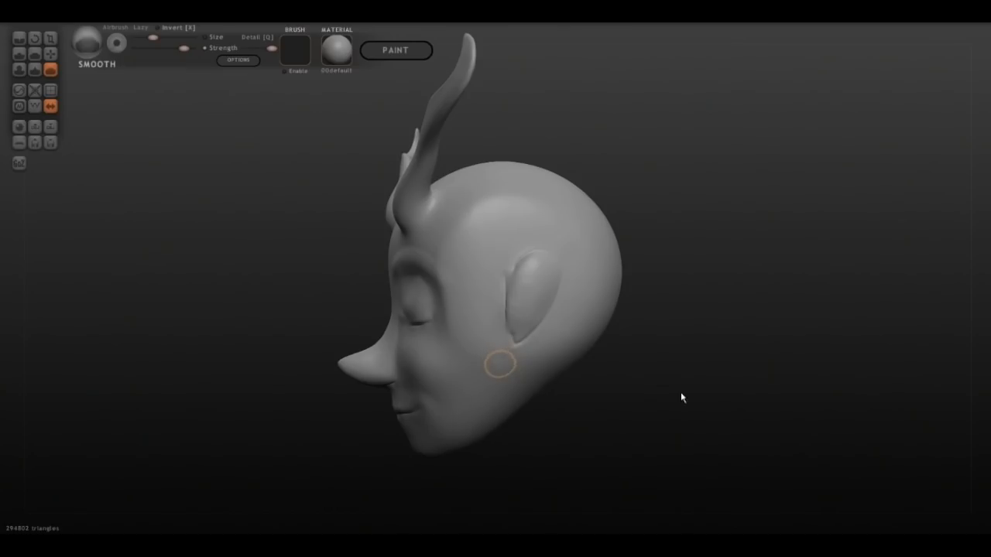
left_click_drag(661, 380, 756, 366)
left_click_drag(803, 375, 684, 392)
- Shift the whole ear slightly toward the face with a medium-sized Grab brush
left_click(49, 54)
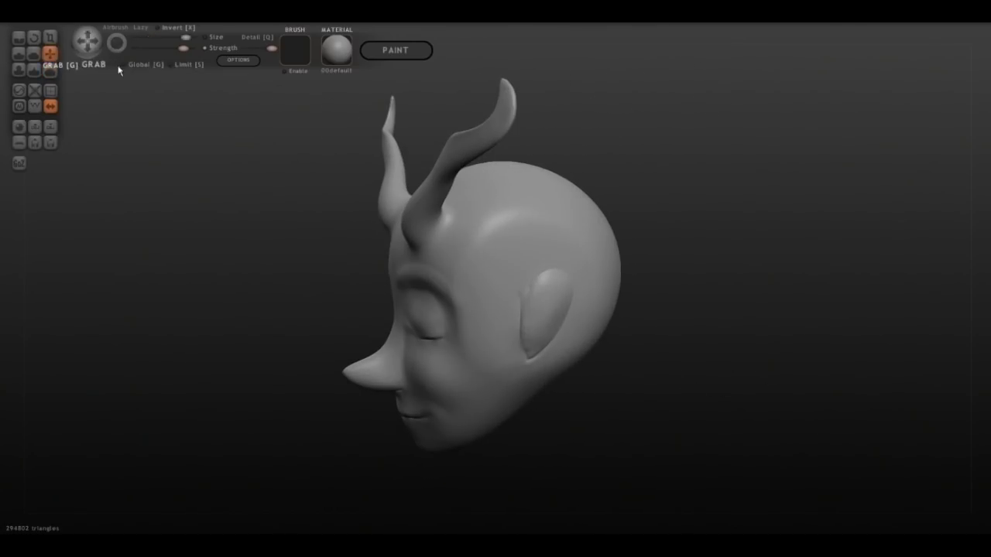
key("bracketleft")
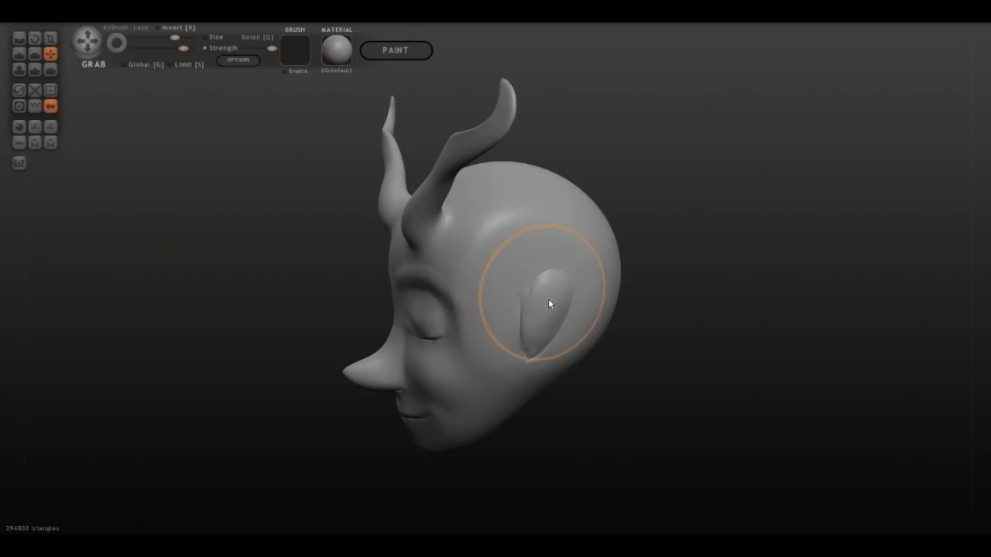
left_click_drag(545, 305, 541, 302)
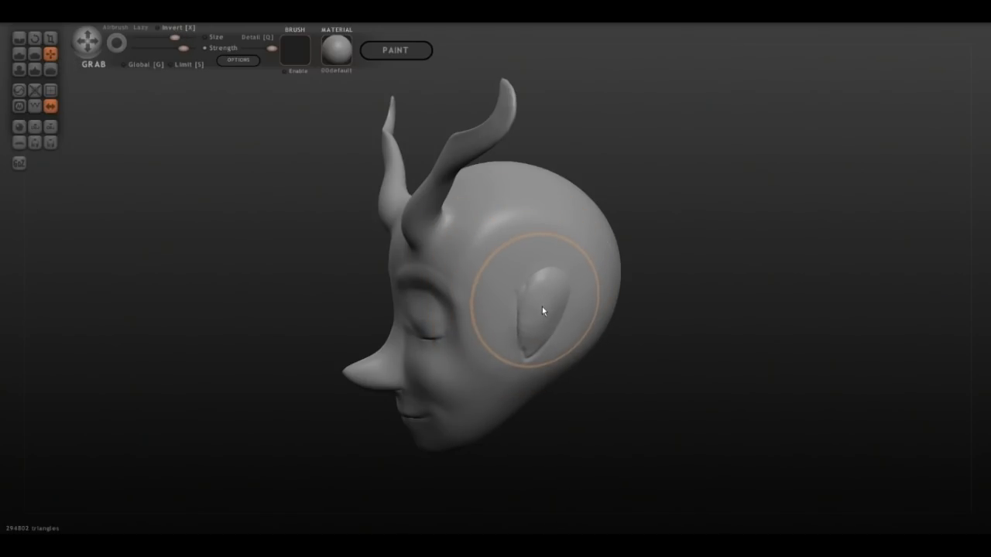
mouse_move(637, 431)
left_mouse_down()
mouse_move(698, 427)
mouse_move(533, 429)
left_mouse_up()
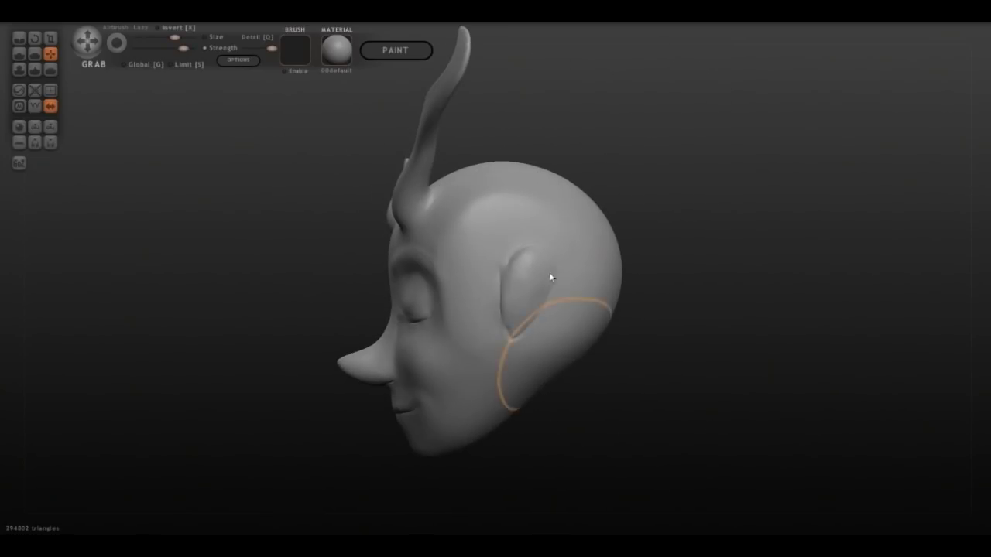
- Pull the upper part of the ear outward from the side of the head with a smaller Grab brush
scroll(537, 276, "down", 4)
scroll(531, 272, "up", 2)
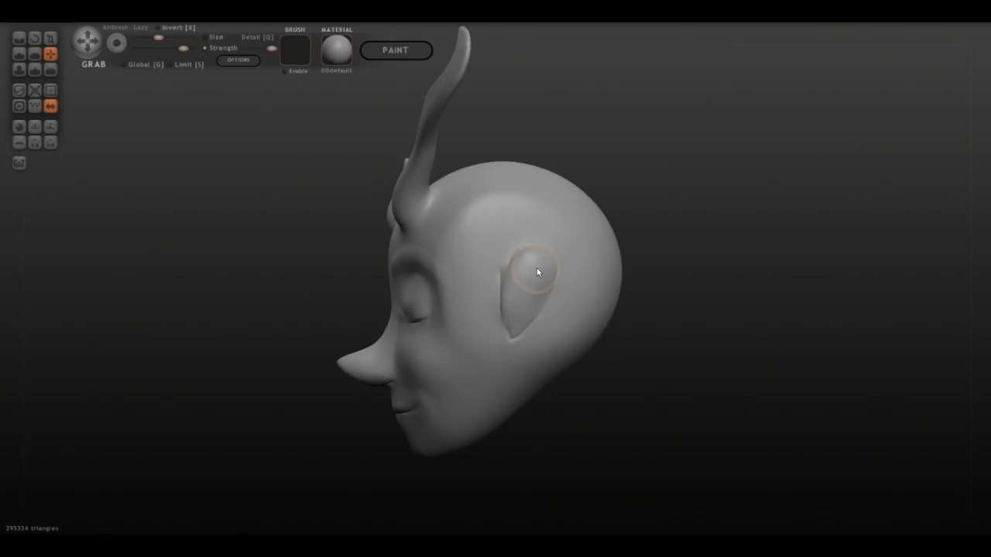
left_click_drag(697, 247, 546, 312)
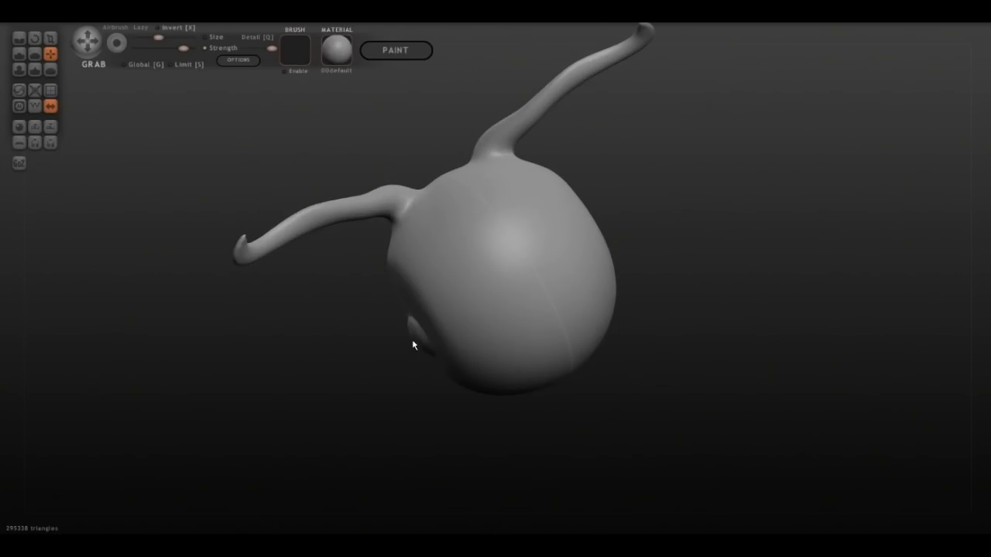
mouse_move(415, 341)
left_mouse_down()
mouse_move(421, 357)
mouse_move(411, 343)
left_mouse_up()
mouse_move(416, 436)
left_mouse_down()
mouse_move(509, 372)
mouse_move(657, 338)
mouse_move(637, 350)
mouse_move(642, 341)
left_mouse_up()
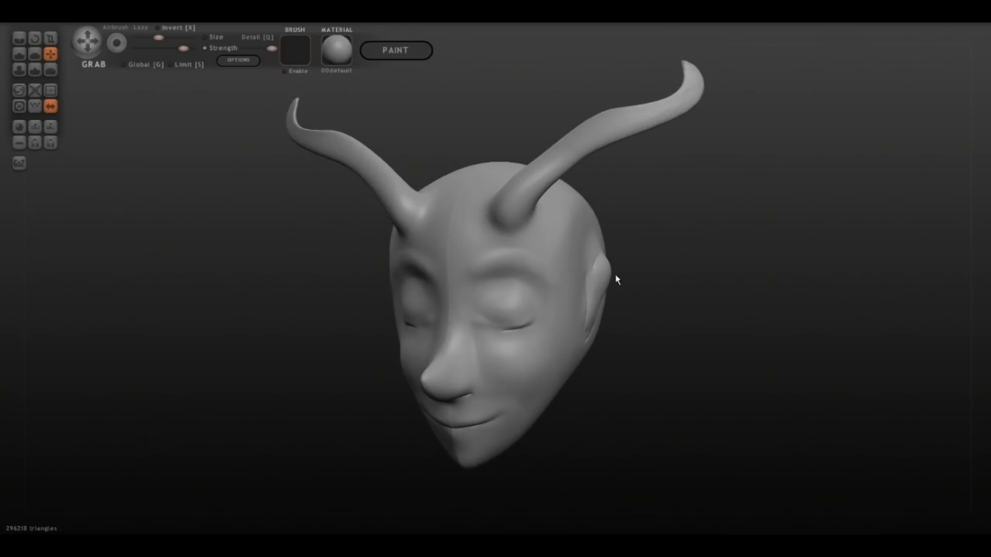
- Sharpen the edge around the upper ear with the Pinch and Crease brushes
left_click(36, 68)
left_click_drag(776, 236, 704, 278)
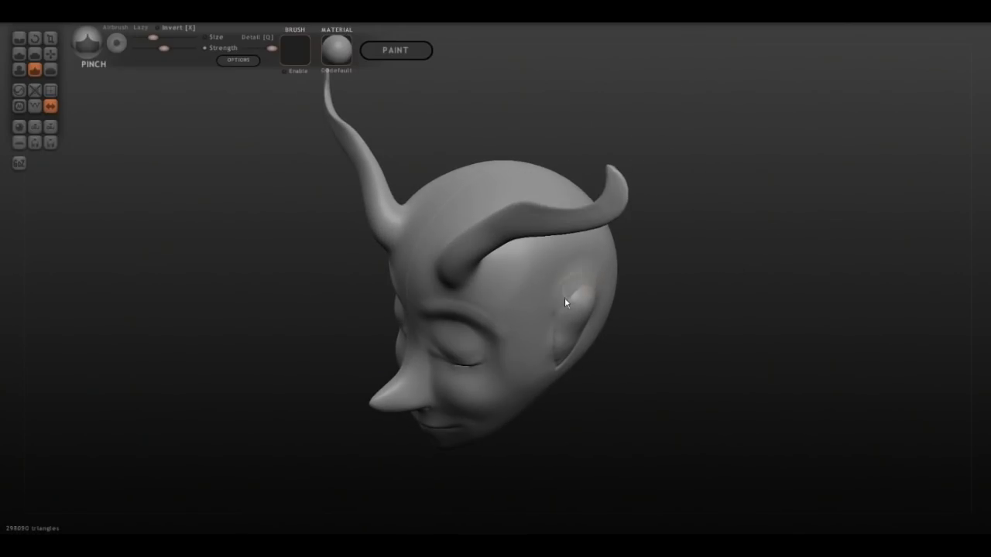
left_click(19, 37)
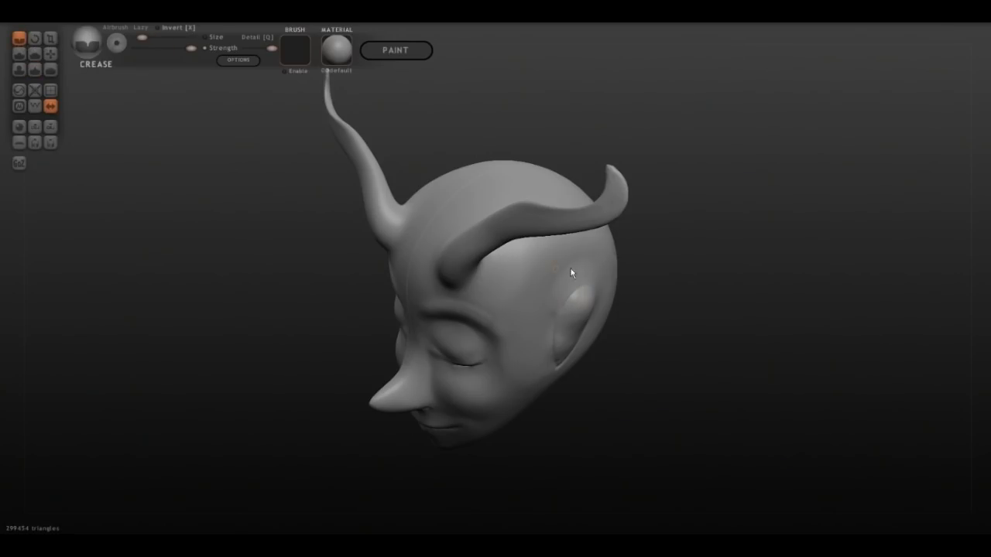
mouse_move(592, 286)
left_mouse_down()
mouse_move(563, 304)
mouse_move(568, 297)
left_mouse_up()
mouse_move(596, 291)
left_mouse_down()
mouse_move(582, 290)
mouse_move(558, 310)
mouse_move(590, 289)
left_mouse_up()
- Pull the upper rear edge of the ear outward and back with the Grab brush
mouse_move(764, 292)
left_mouse_down()
mouse_move(694, 320)
mouse_move(616, 319)
mouse_move(534, 298)
left_mouse_up()
left_click(51, 70)
left_click(50, 53)
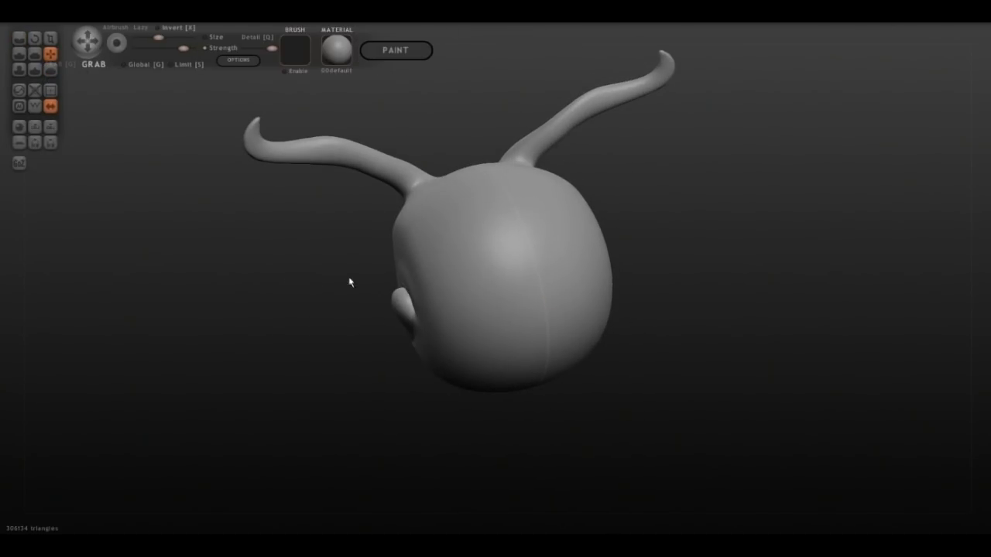
mouse_move(397, 304)
left_mouse_down()
mouse_move(390, 296)
mouse_move(404, 326)
left_mouse_up()
mouse_move(353, 400)
left_mouse_down()
mouse_move(454, 365)
mouse_move(577, 358)
mouse_move(611, 334)
mouse_move(626, 299)
mouse_move(575, 316)
left_mouse_up()
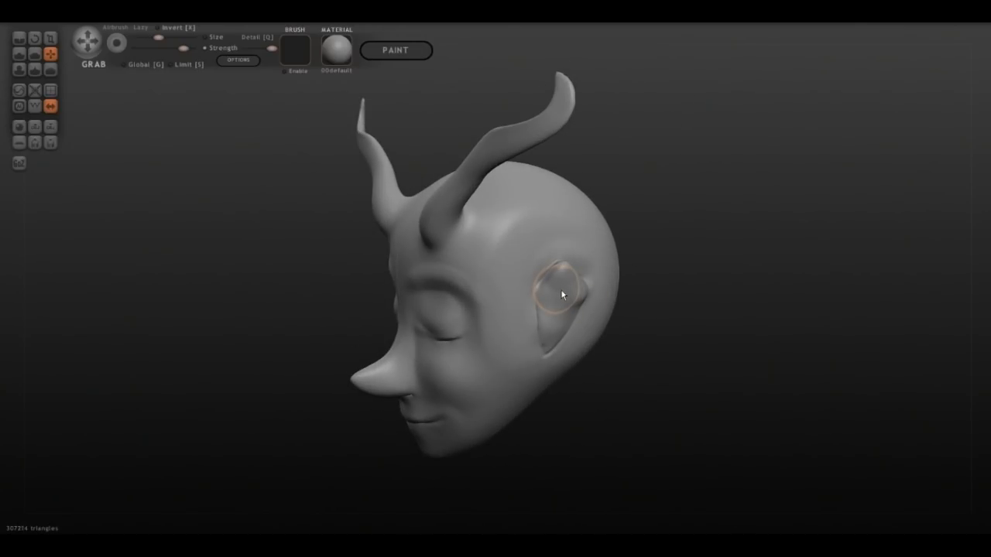
left_click_drag(567, 294, 578, 290)
- Carve the inner folds of the ear with the Crease brush
mouse_move(767, 258)
left_mouse_down()
mouse_move(613, 283)
mouse_move(522, 327)
mouse_move(681, 260)
mouse_move(335, 185)
left_mouse_up()
left_click(50, 68)
left_click(34, 57)
left_click(19, 37)
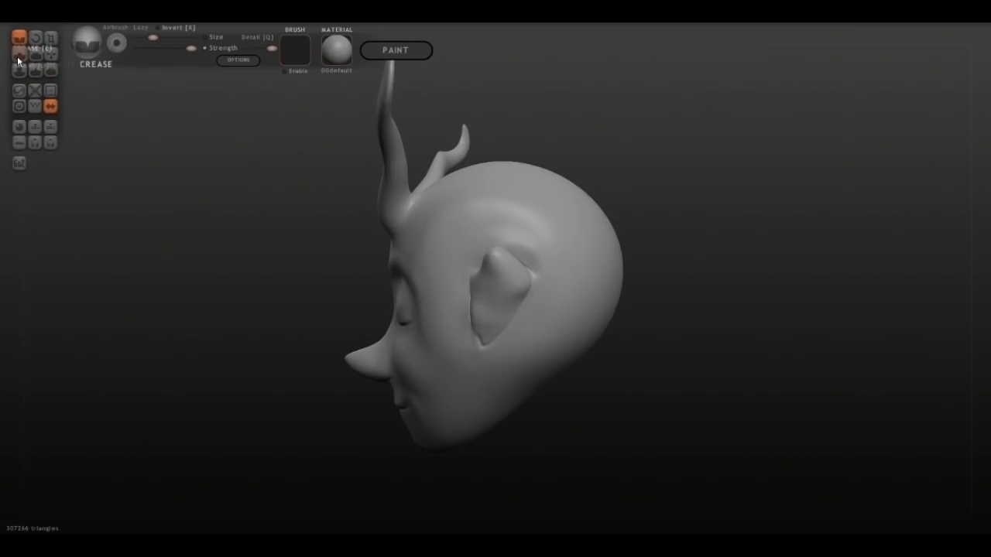
mouse_move(493, 307)
left_mouse_down()
mouse_move(491, 320)
mouse_move(503, 280)
mouse_move(487, 311)
left_mouse_up()
- Soften the carved folds inside the ear with a slightly larger Smooth brush
left_click(50, 69)
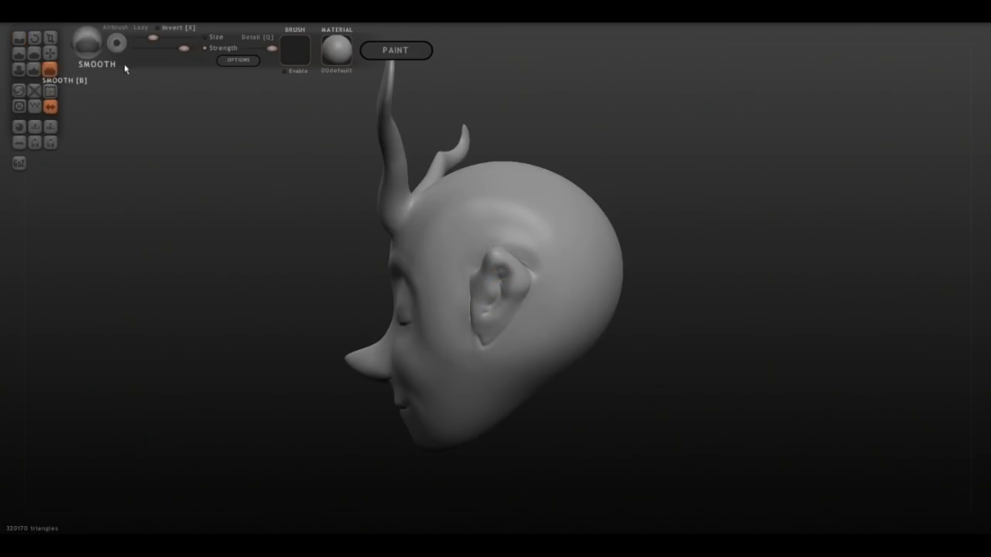
key("bracketright")
left_click_drag(501, 285, 510, 266)
mouse_move(495, 315)
left_mouse_down()
mouse_move(485, 325)
mouse_move(491, 274)
mouse_move(582, 253)
left_mouse_up()
mouse_move(635, 373)
left_mouse_down()
mouse_move(761, 379)
mouse_move(597, 384)
mouse_move(511, 259)
left_mouse_up()
- Reshape the ear's rim and inner hollow into a rounder ear form with the Grab brush
left_click(34, 55)
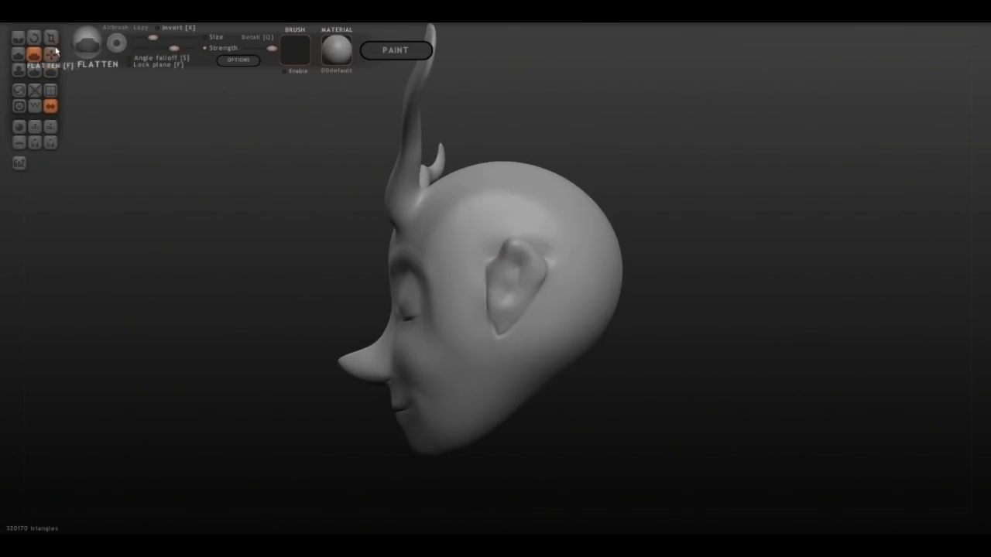
left_click(50, 54)
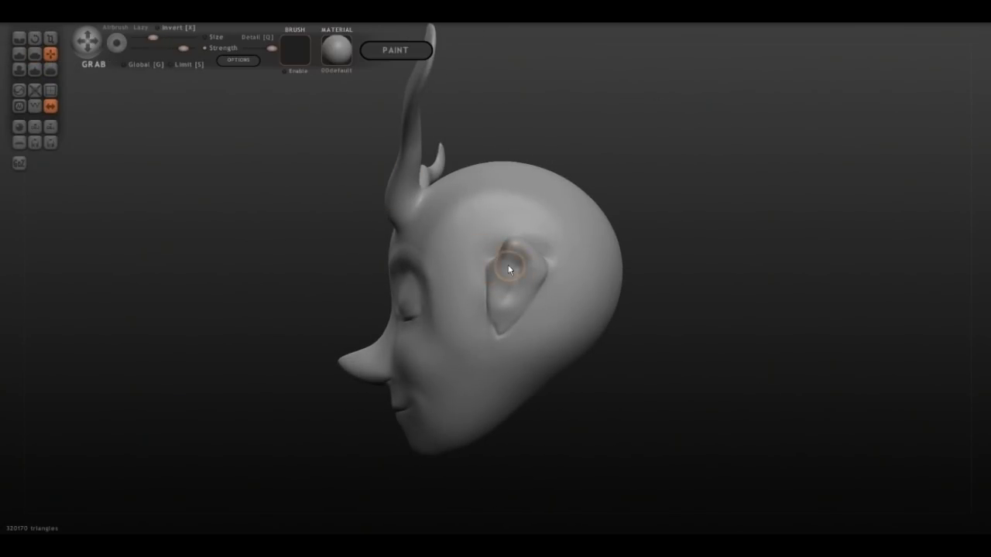
left_click_drag(500, 260, 499, 260)
left_click_drag(532, 280, 527, 282)
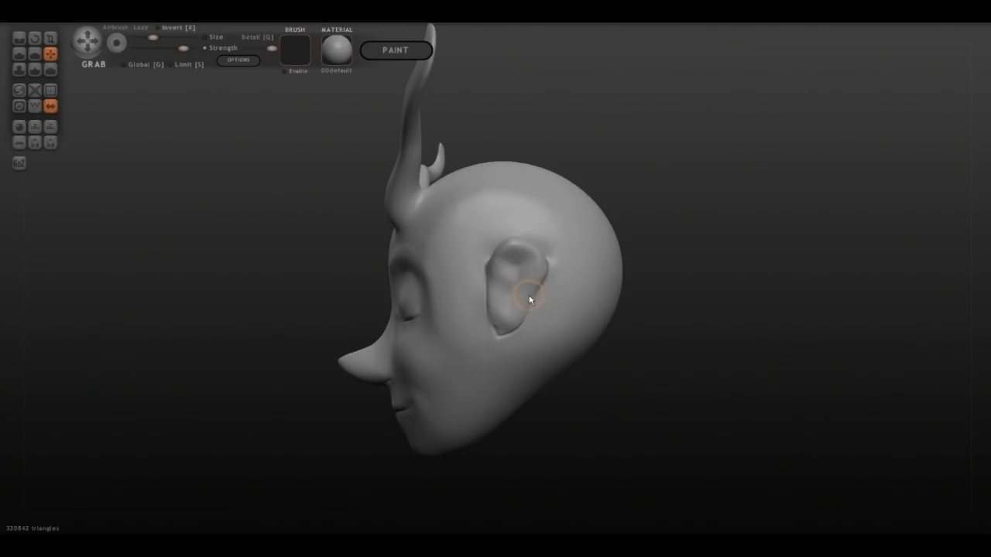
left_click_drag(533, 302, 509, 287)
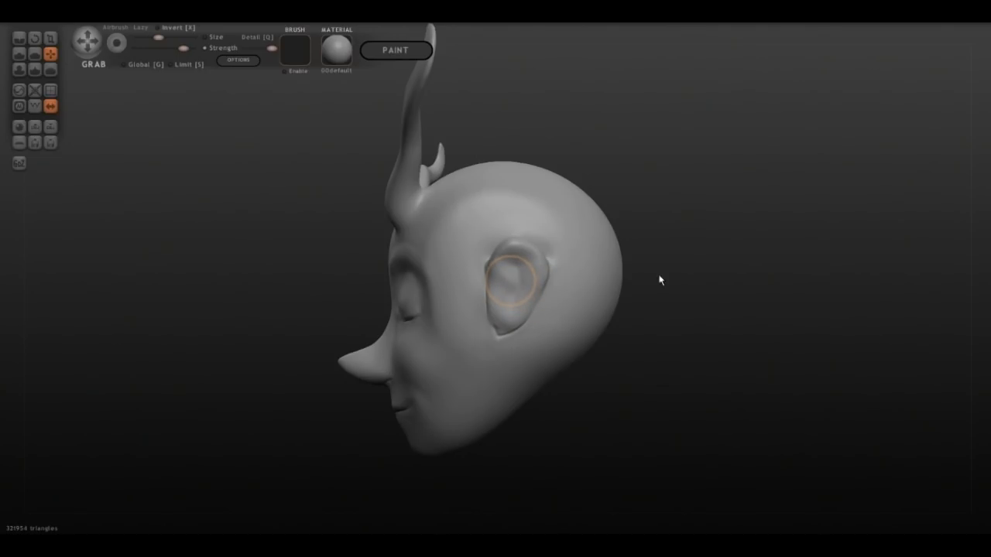
- Carve a crease around the inner side of both eyes with a small Crease brush and soften it with the Smooth brush
mouse_move(699, 423)
left_mouse_down()
mouse_move(695, 311)
mouse_move(750, 343)
mouse_move(767, 311)
mouse_move(312, 395)
mouse_move(452, 404)
mouse_move(336, 409)
mouse_move(727, 259)
mouse_move(573, 283)
mouse_move(514, 247)
mouse_move(723, 315)
mouse_move(709, 325)
mouse_move(792, 312)
mouse_move(813, 325)
left_mouse_up()
left_click(19, 38)
scroll(518, 310, "down", 1, "shift")
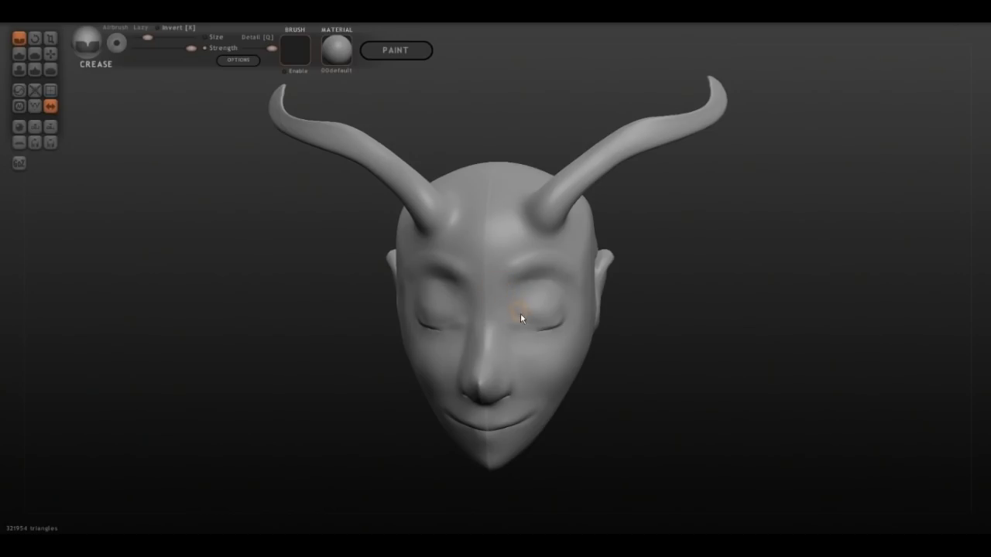
mouse_move(518, 313)
left_mouse_down()
mouse_move(530, 283)
mouse_move(542, 284)
mouse_move(514, 316)
left_mouse_up()
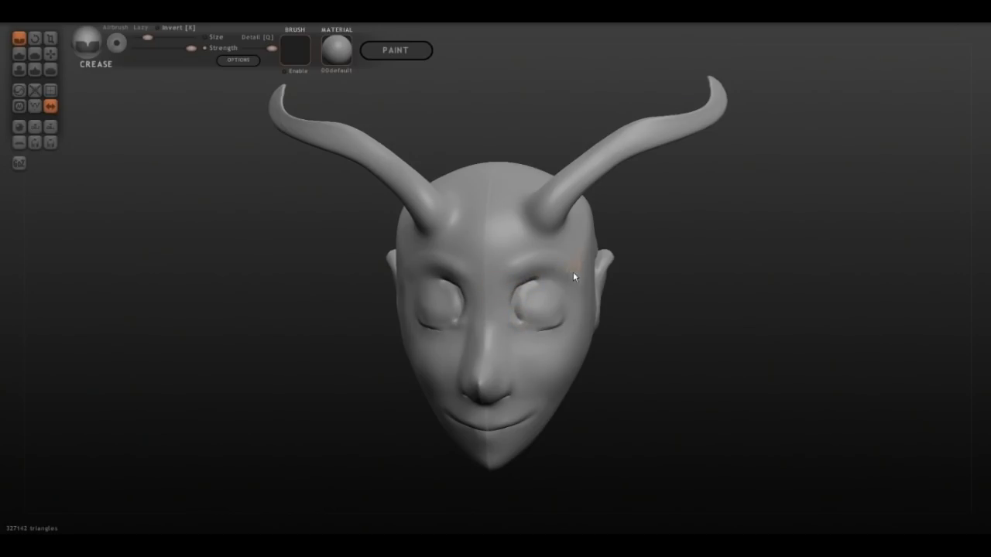
key("ctrl+z")
scroll(538, 290, "up", 1, "shift")
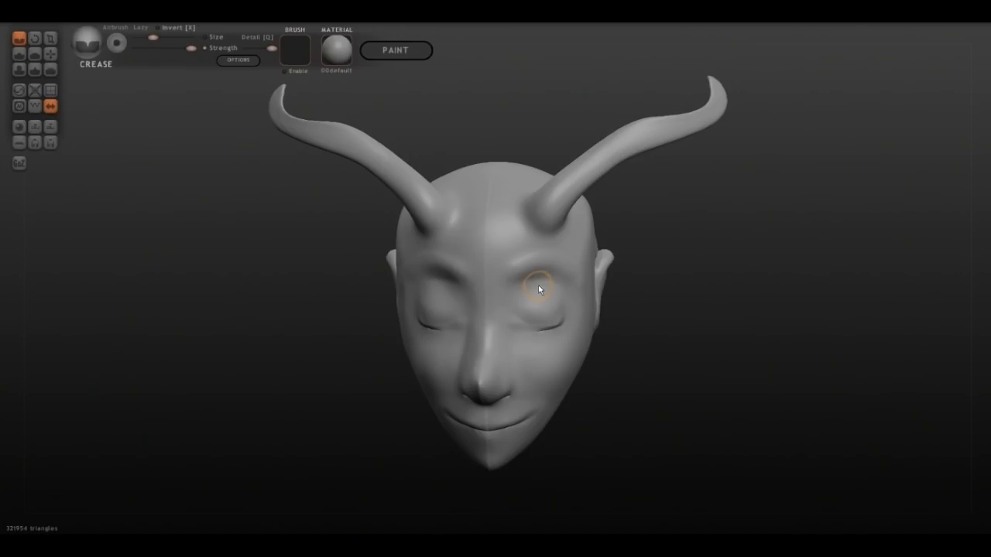
scroll(540, 288, "down", 1, "shift")
mouse_move(535, 283)
left_mouse_down()
mouse_move(516, 324)
mouse_move(530, 284)
mouse_move(514, 309)
left_mouse_up()
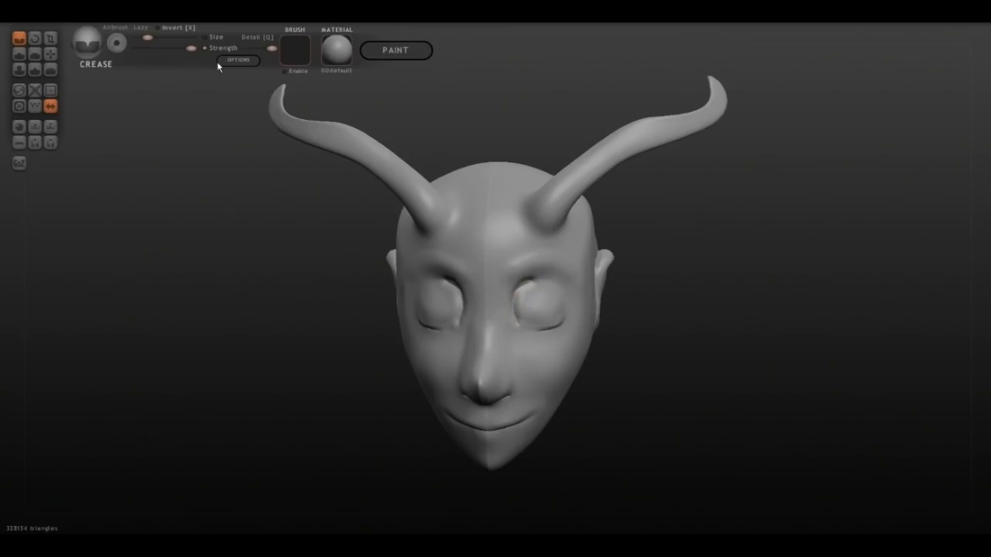
left_click(51, 68)
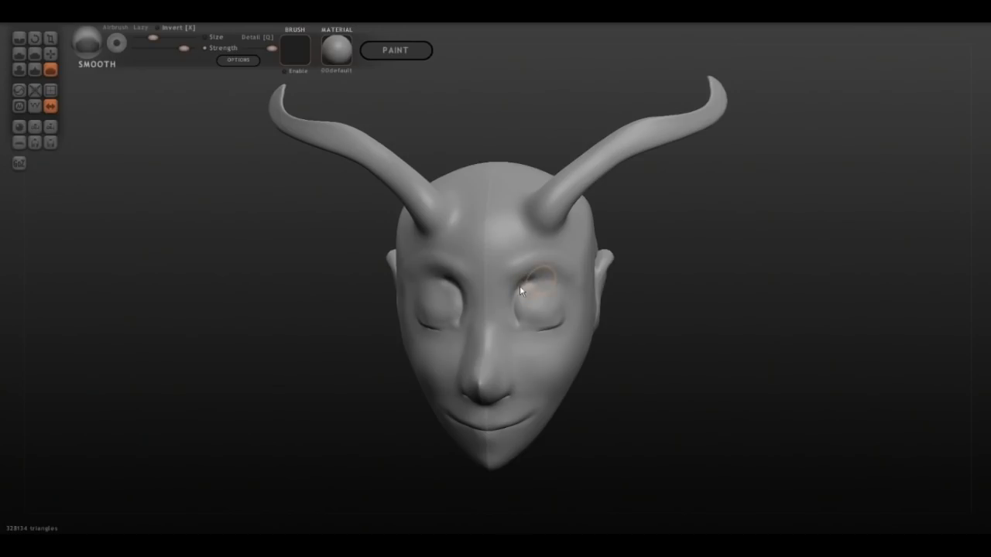
left_click_drag(733, 308, 628, 312)
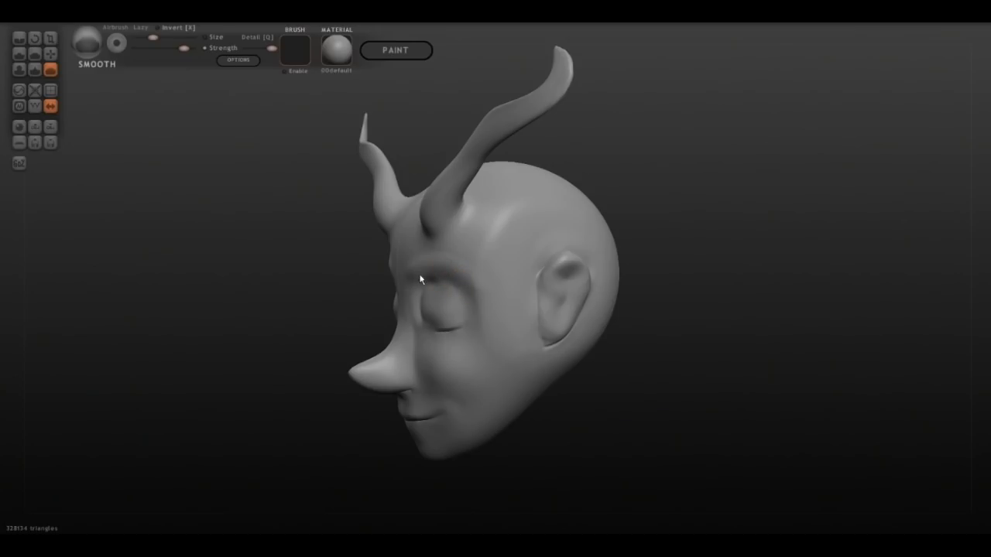
- Lengthen the chin by pulling it downward with a greatly enlarged Grab brush
left_click(50, 55)
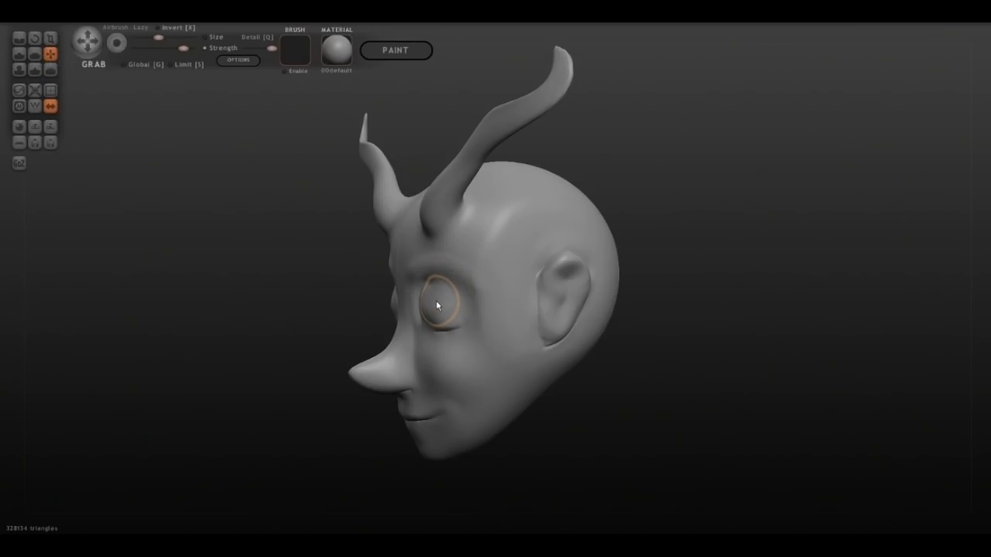
mouse_move(622, 411)
left_mouse_down()
mouse_move(677, 423)
mouse_move(743, 393)
mouse_move(704, 376)
mouse_move(684, 336)
mouse_move(747, 360)
mouse_move(738, 369)
left_mouse_up()
scroll(545, 449, "up", 5)
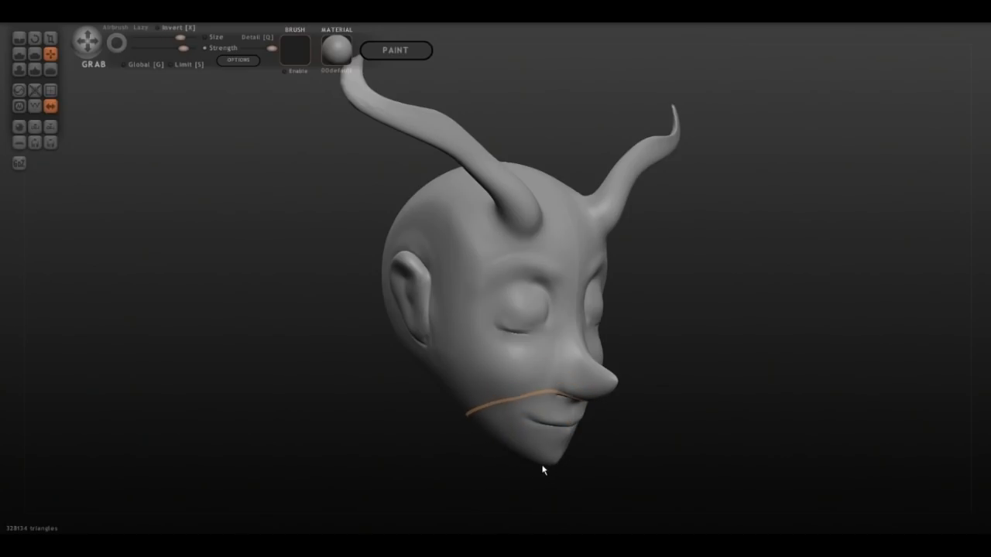
left_click_drag(545, 478, 545, 491)
left_click_drag(791, 289, 709, 281)
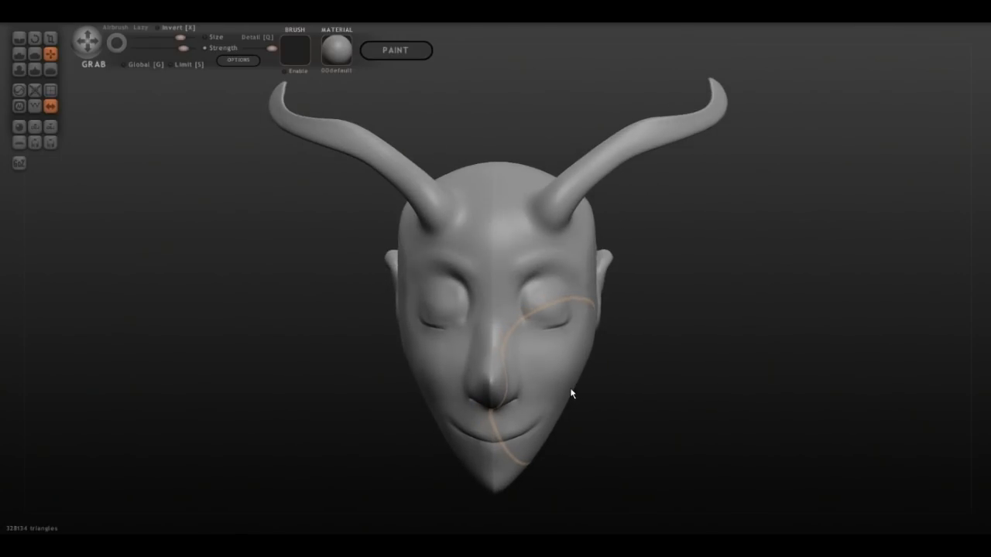
- Adjust the side of the jaw with a smaller Grab brush and the Limit option enabled
key("Right")
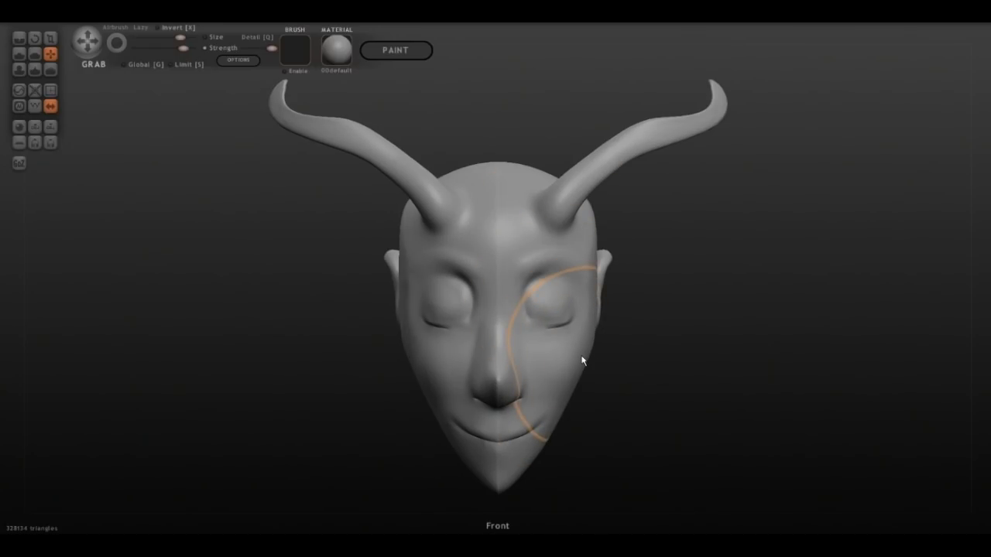
left_click_drag(756, 310, 675, 310)
scroll(507, 405, "down", 4)
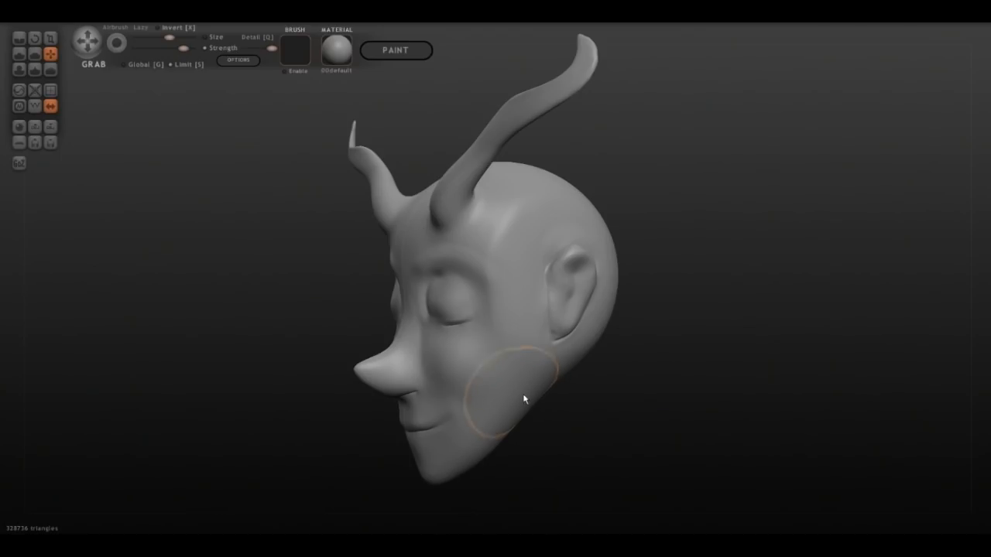
left_click_drag(523, 405, 520, 405)
- Raise the middle of the mouth and adjust its corners with a smaller Grab brush to flatten the smile
mouse_move(682, 424)
left_mouse_down()
mouse_move(673, 423)
mouse_move(738, 436)
mouse_move(863, 415)
mouse_move(732, 416)
mouse_move(731, 431)
left_mouse_up()
scroll(493, 434, "down", 2, "shift")
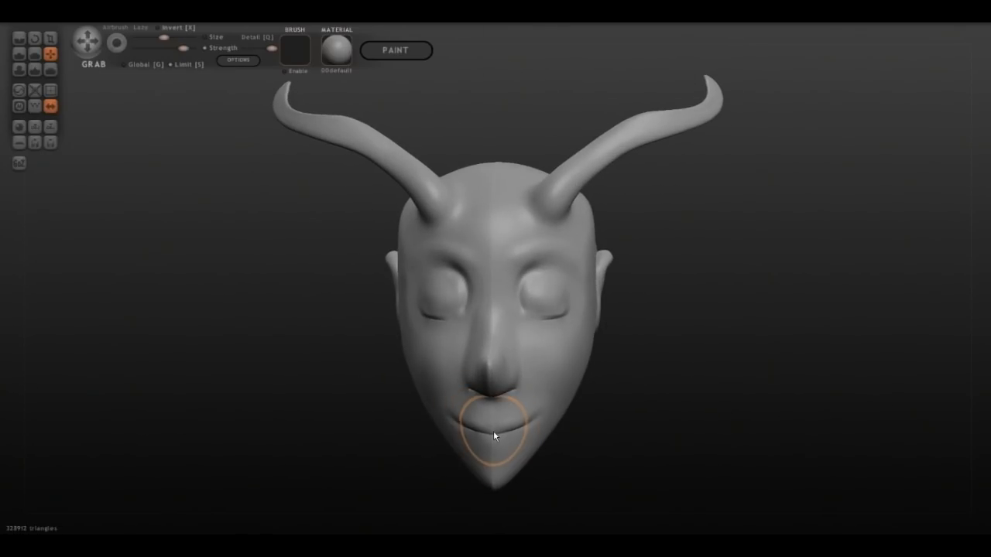
left_click_drag(491, 437, 458, 427)
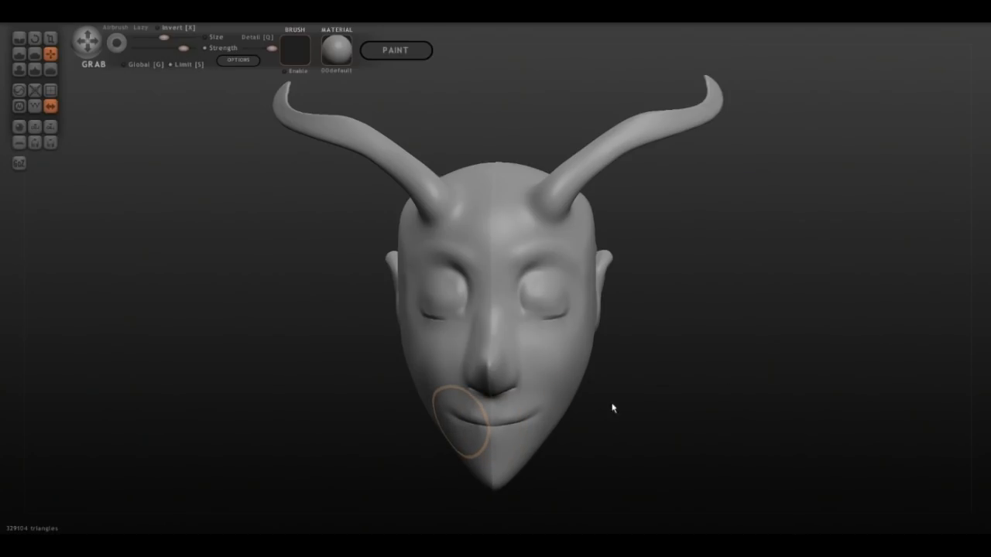
left_click_drag(836, 284, 844, 309)
left_click_drag(674, 395, 711, 396)
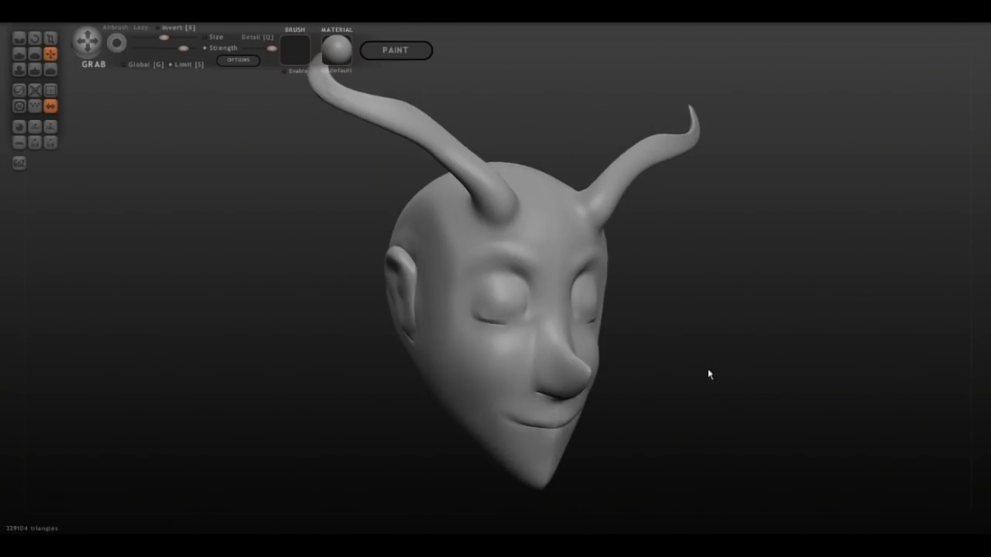
- Puff out the wings of the nose with the Inflate brush to shape the nostrils
left_click(20, 69)
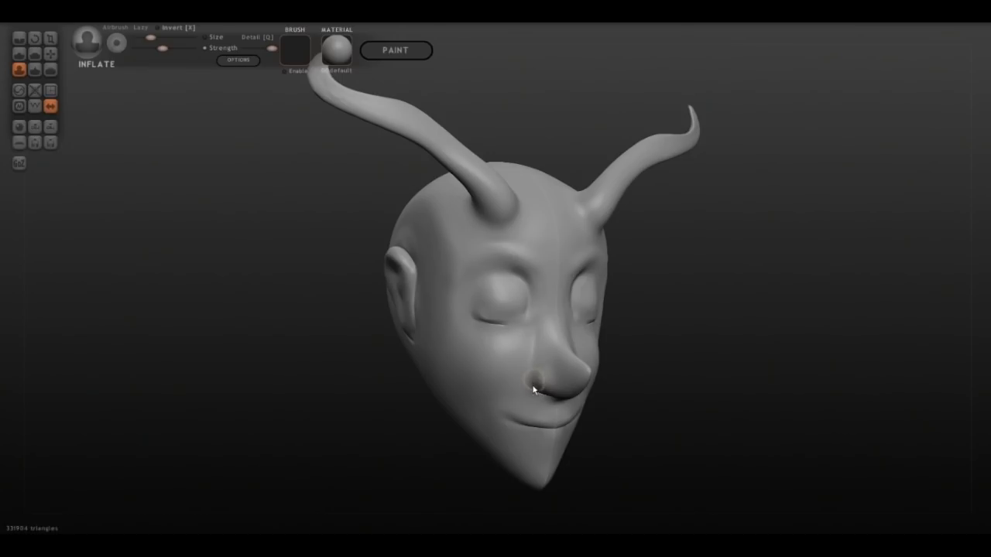
left_click_drag(534, 377, 542, 385)
mouse_move(730, 350)
left_mouse_down()
mouse_move(622, 364)
mouse_move(628, 340)
left_mouse_up()
- Sharpen the crease around the nostril wings with the Pinch brush
left_click(34, 69)
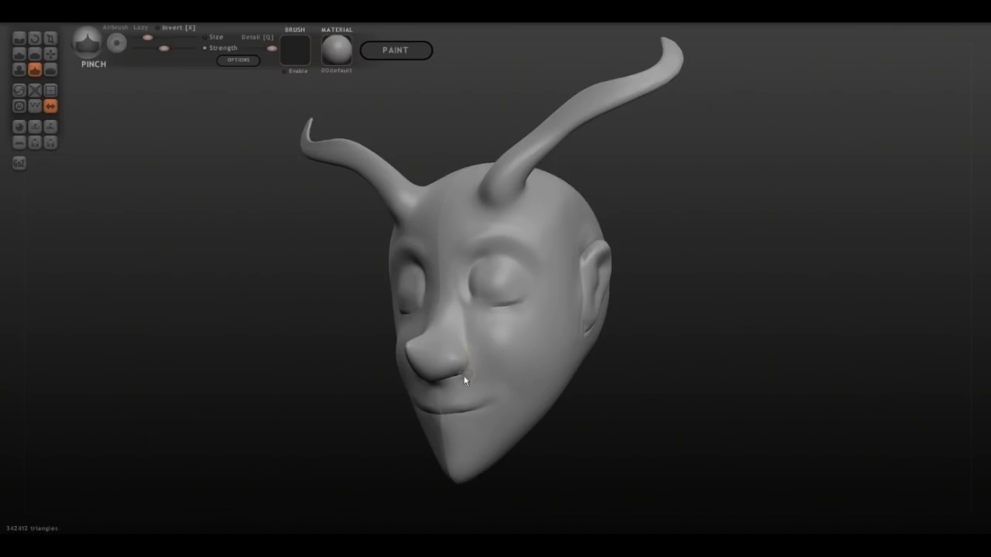
mouse_move(464, 354)
left_mouse_down()
mouse_move(469, 376)
mouse_move(467, 351)
left_mouse_up()
left_click_drag(641, 350, 656, 396)
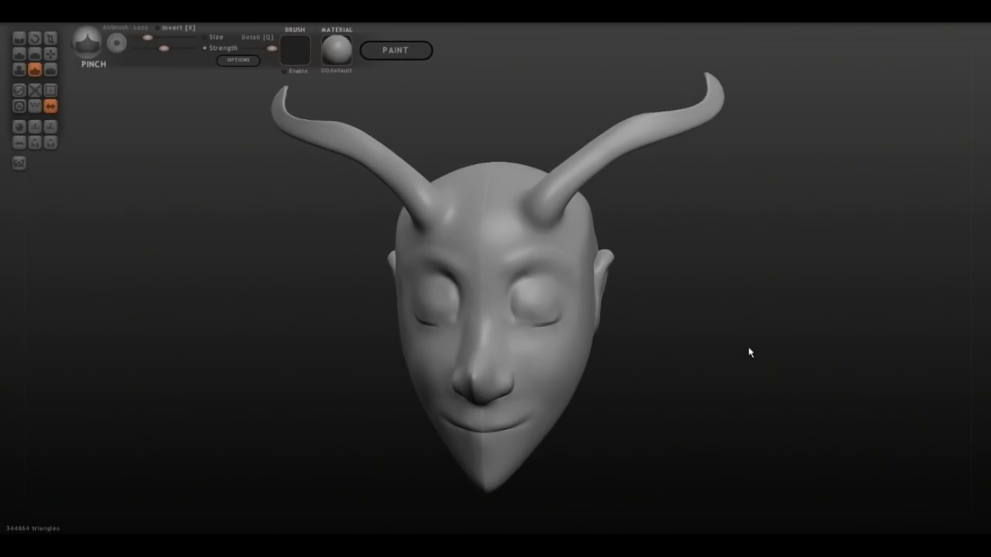
left_click_drag(641, 352, 609, 366)
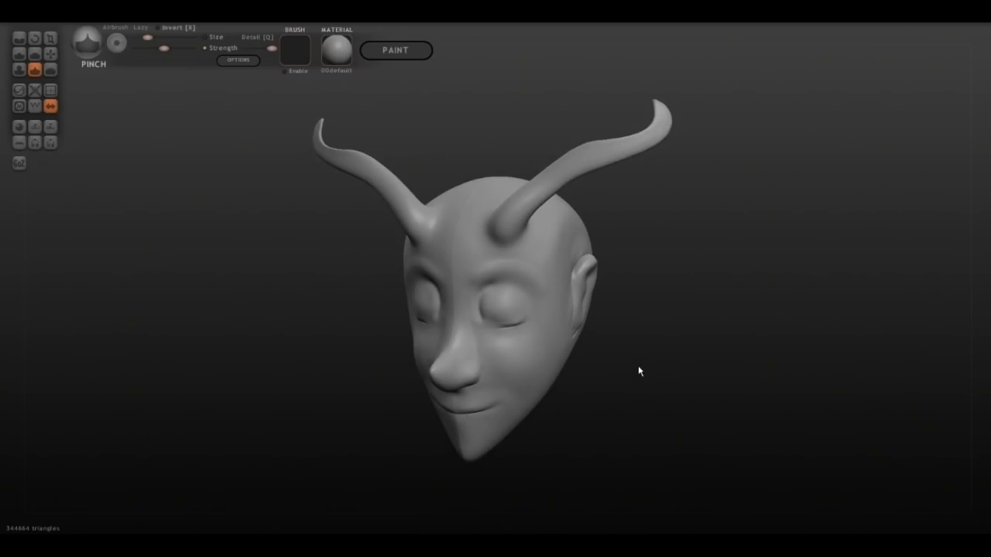
- Pull the upper back of the skull slightly upward with a greatly enlarged Grab brush
left_click_drag(738, 358, 516, 376)
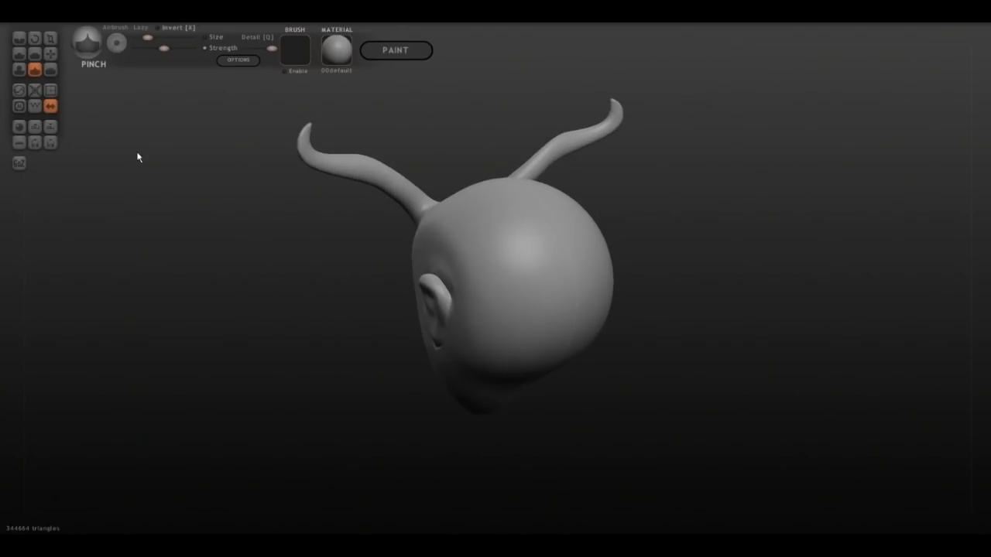
left_click(51, 53)
scroll(524, 218, "up", 4)
left_click_drag(532, 218, 527, 202)
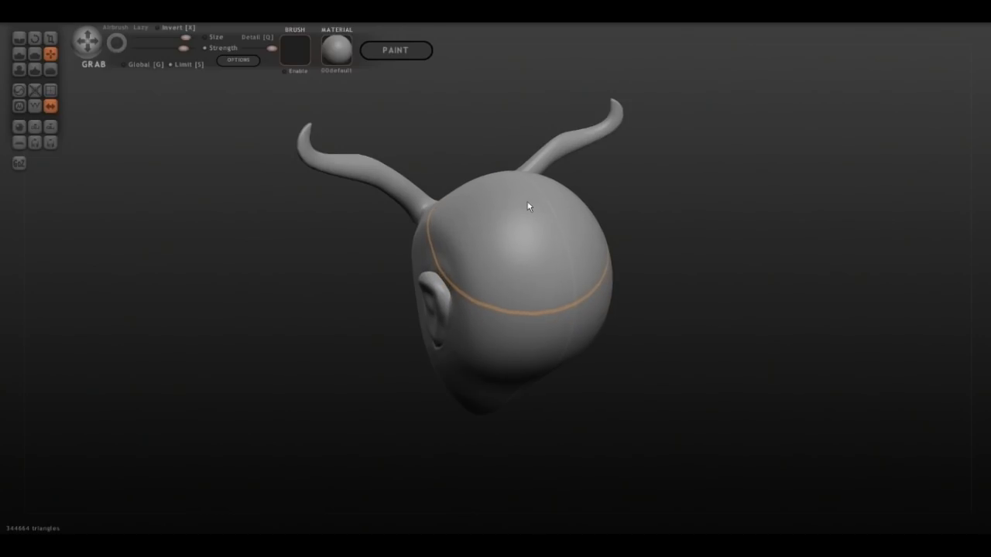
left_click_drag(232, 269, 511, 244)
left_click_drag(726, 353, 663, 348)
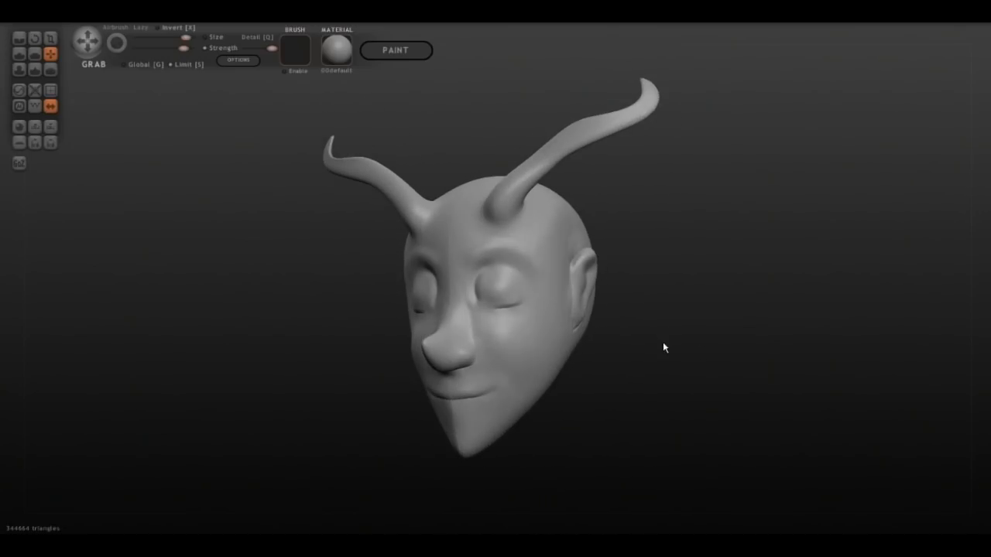
- Switch to a smaller Smooth brush and inspect the mouth, chin and profile of the head
left_click(50, 70)
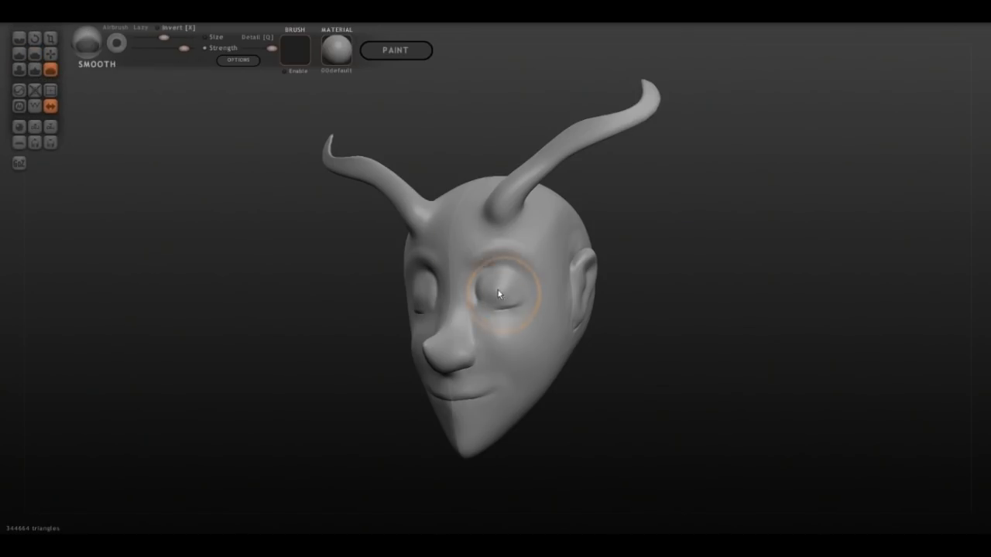
key("bracketleft")
mouse_move(609, 279)
left_mouse_down()
mouse_move(766, 255)
mouse_move(663, 267)
mouse_move(668, 224)
mouse_move(712, 237)
mouse_move(704, 181)
mouse_move(754, 227)
mouse_move(774, 219)
mouse_move(765, 194)
left_mouse_up()
mouse_move(658, 297)
left_mouse_down()
mouse_move(692, 203)
mouse_move(702, 262)
mouse_move(691, 272)
left_mouse_up()
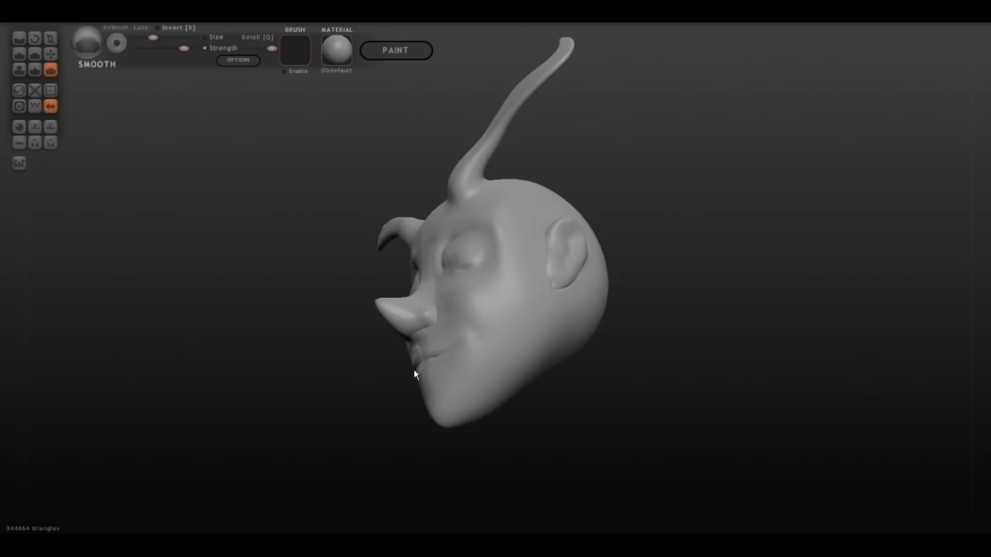
left_click_drag(598, 362, 615, 365)
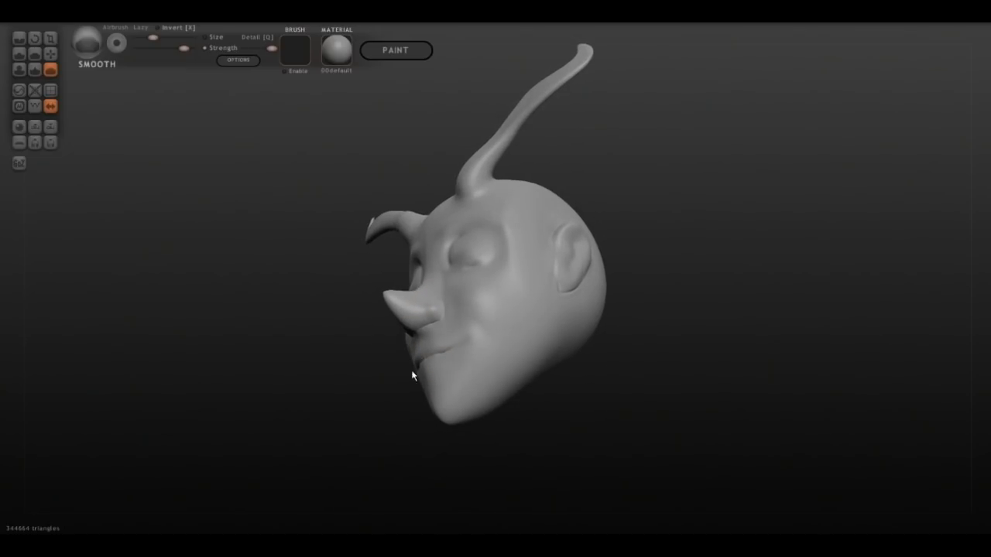
mouse_move(593, 392)
left_mouse_down()
mouse_move(637, 400)
mouse_move(679, 429)
mouse_move(630, 394)
mouse_move(693, 392)
mouse_move(559, 426)
mouse_move(468, 414)
left_mouse_up()
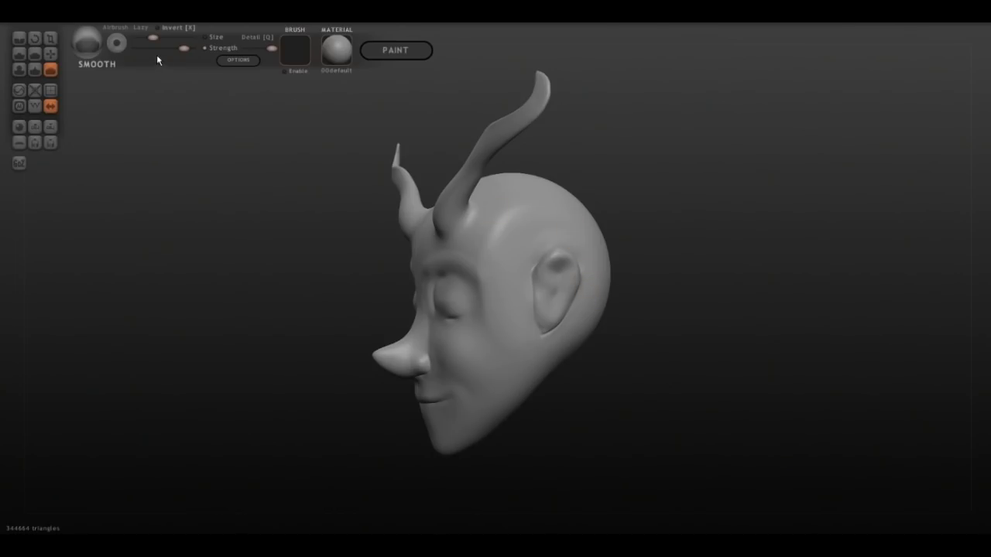
- Open the sculpture "TH - Rose2.sc1" from the Models folder as a new scene
left_click(34, 143)
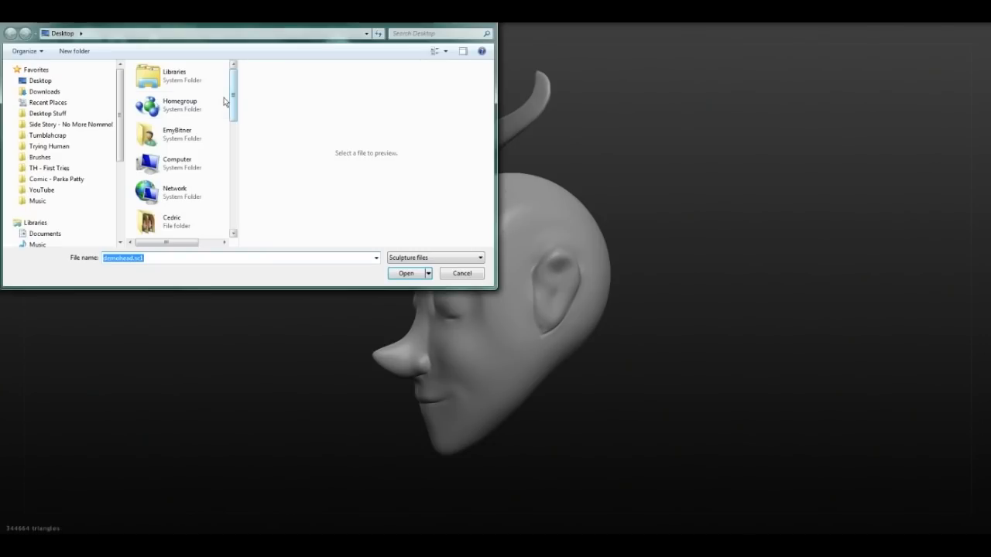
left_click_drag(233, 89, 241, 201)
scroll(174, 147, "up", 5)
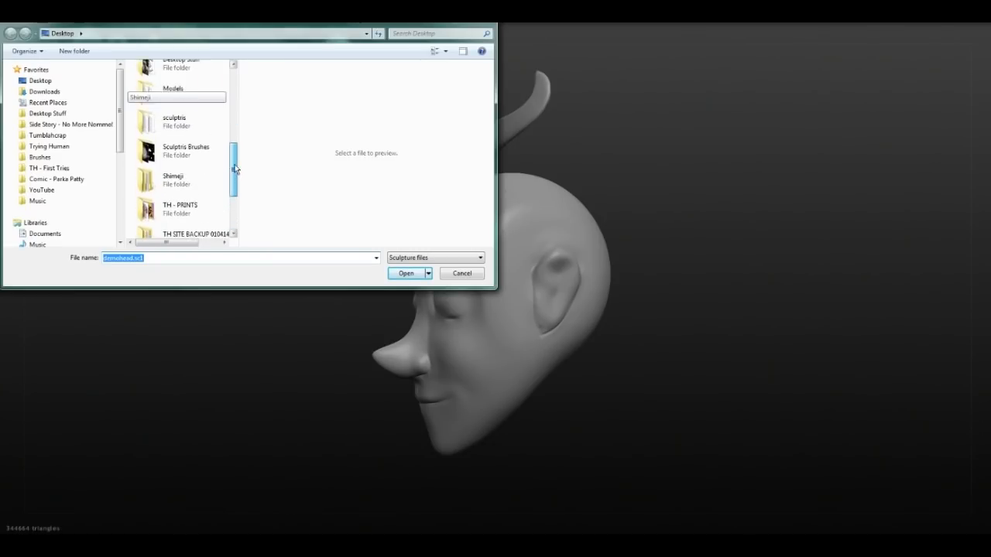
double_click(173, 139)
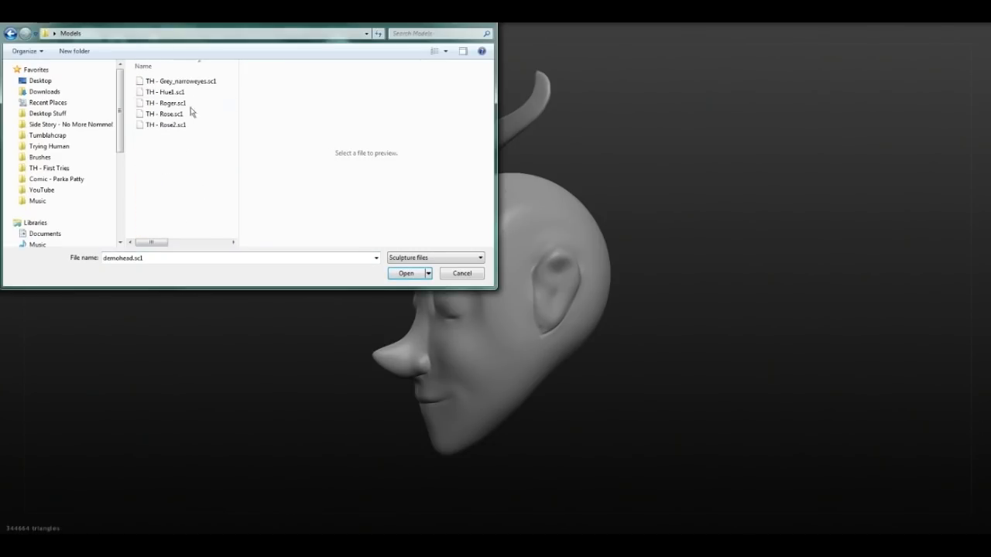
left_click(174, 125)
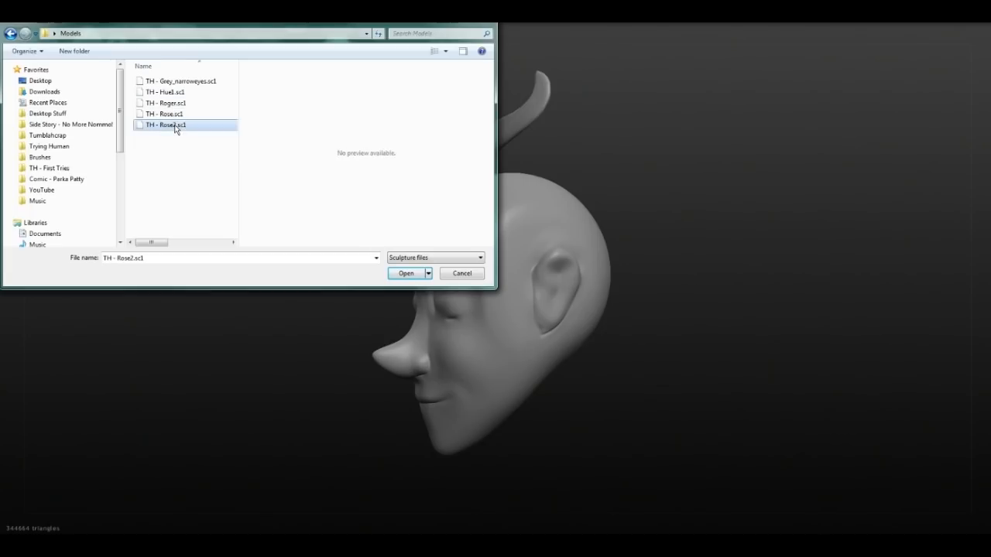
left_click(412, 275)
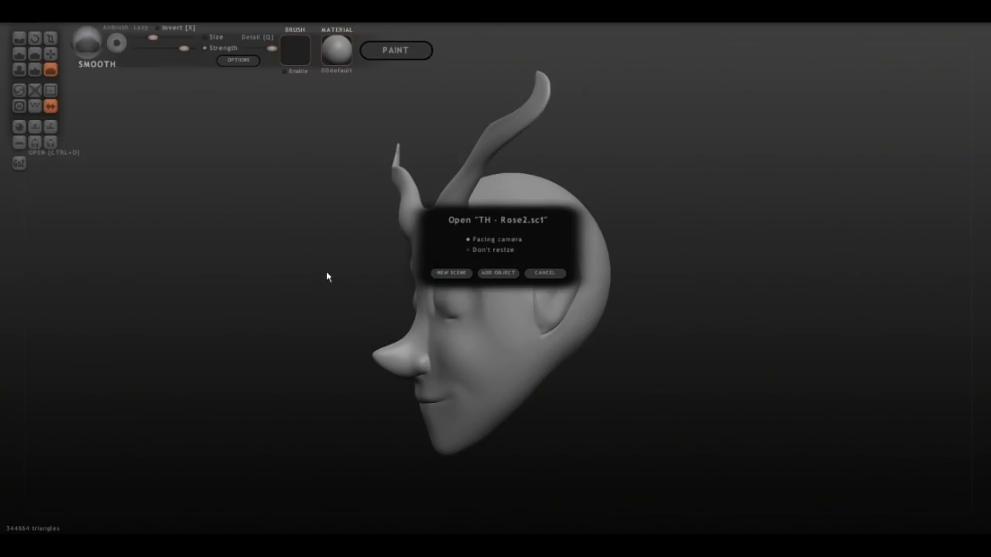
left_click(452, 274)
- Examine the face, hair tuft and skull of the opened head from the front, sides and below
scroll(269, 259, "down", 3)
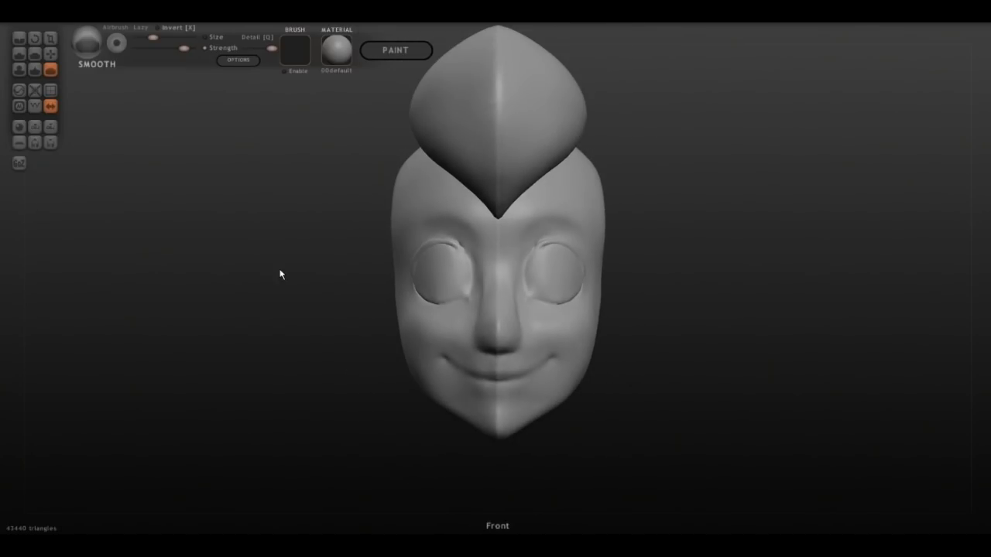
mouse_move(278, 277)
left_mouse_down()
mouse_move(318, 276)
mouse_move(413, 232)
mouse_move(418, 283)
mouse_move(445, 262)
mouse_move(117, 276)
mouse_move(116, 293)
left_mouse_up()
mouse_move(293, 187)
left_mouse_down()
mouse_move(500, 230)
mouse_move(602, 198)
left_mouse_up()
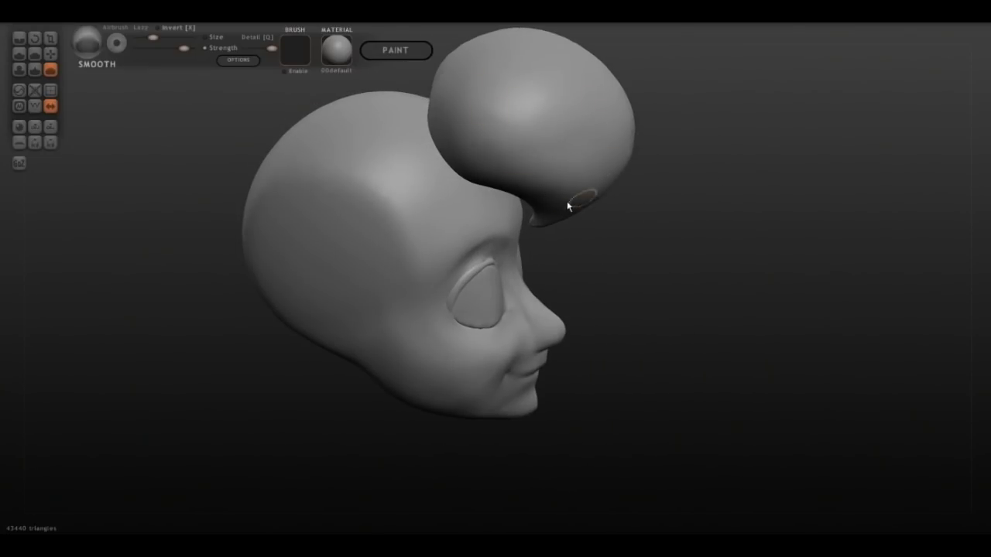
mouse_move(682, 215)
left_mouse_down()
mouse_move(633, 135)
mouse_move(586, 194)
mouse_move(531, 188)
left_mouse_up()
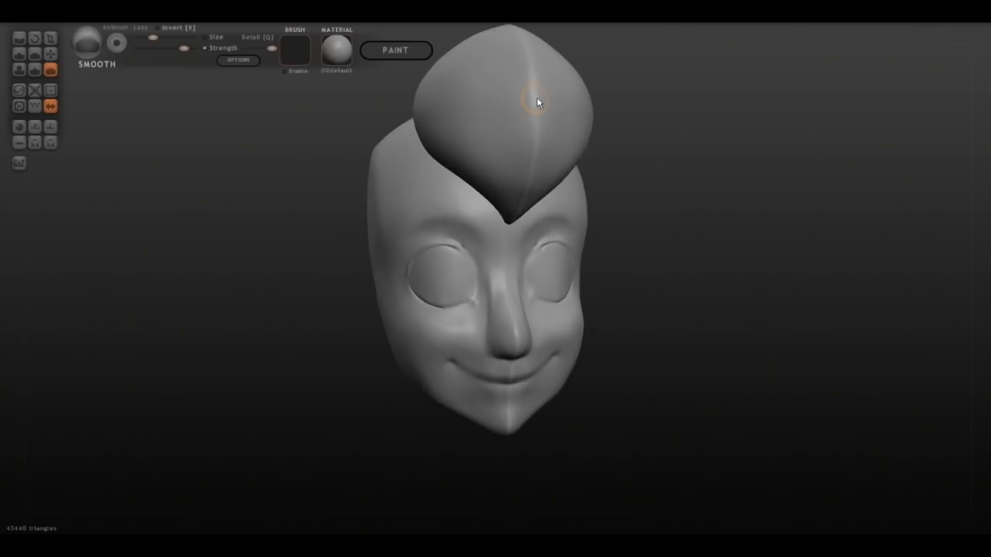
mouse_move(270, 284)
left_mouse_down()
mouse_move(279, 258)
mouse_move(250, 274)
mouse_move(219, 320)
mouse_move(222, 338)
mouse_move(224, 321)
left_mouse_up()
mouse_move(801, 327)
left_mouse_down()
mouse_move(650, 336)
mouse_move(652, 387)
mouse_move(668, 343)
mouse_move(736, 370)
mouse_move(761, 365)
mouse_move(720, 371)
mouse_move(740, 369)
mouse_move(659, 345)
left_mouse_up()
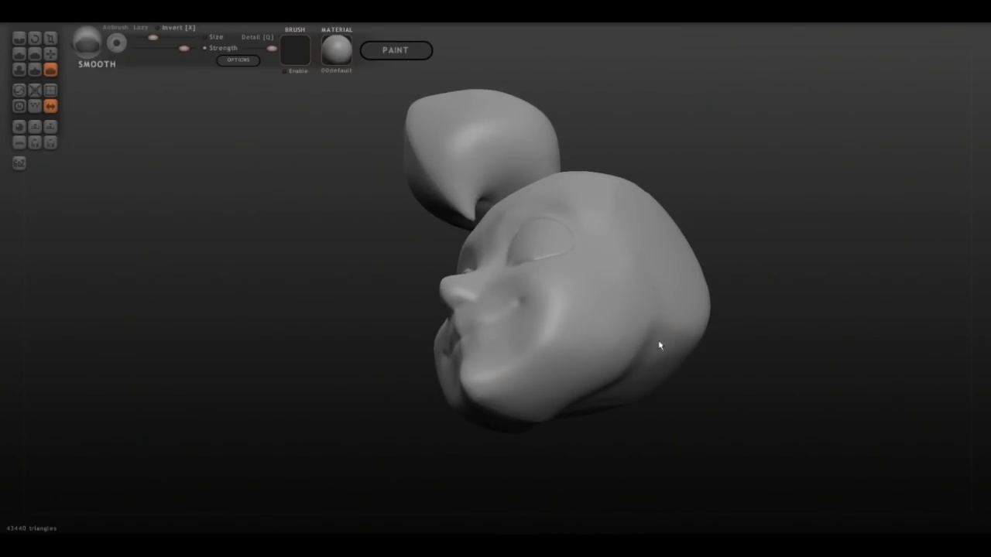
mouse_move(700, 440)
left_mouse_down()
mouse_move(679, 358)
mouse_move(648, 438)
mouse_move(665, 447)
mouse_move(637, 423)
mouse_move(737, 480)
mouse_move(653, 435)
mouse_move(693, 458)
left_mouse_up()
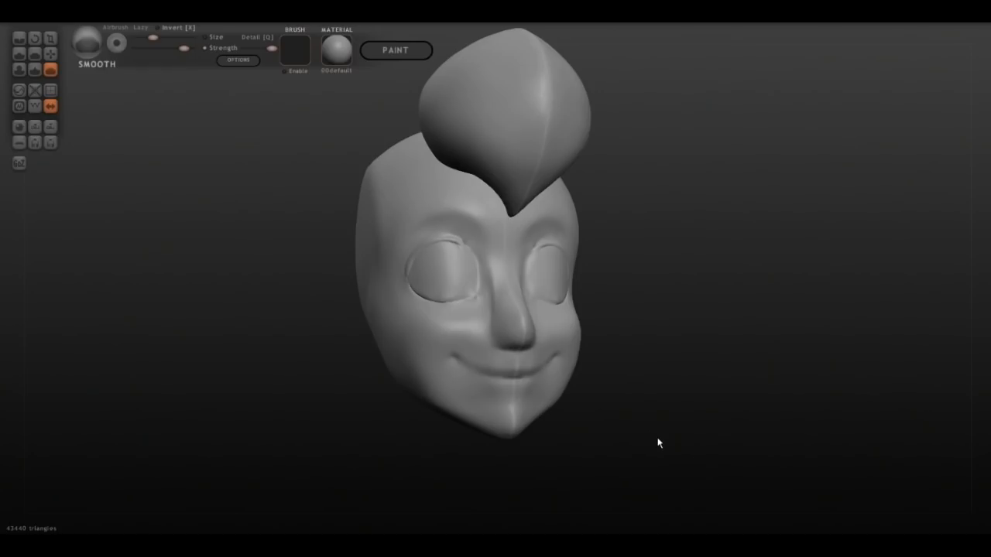
left_click_drag(150, 151, 164, 183)
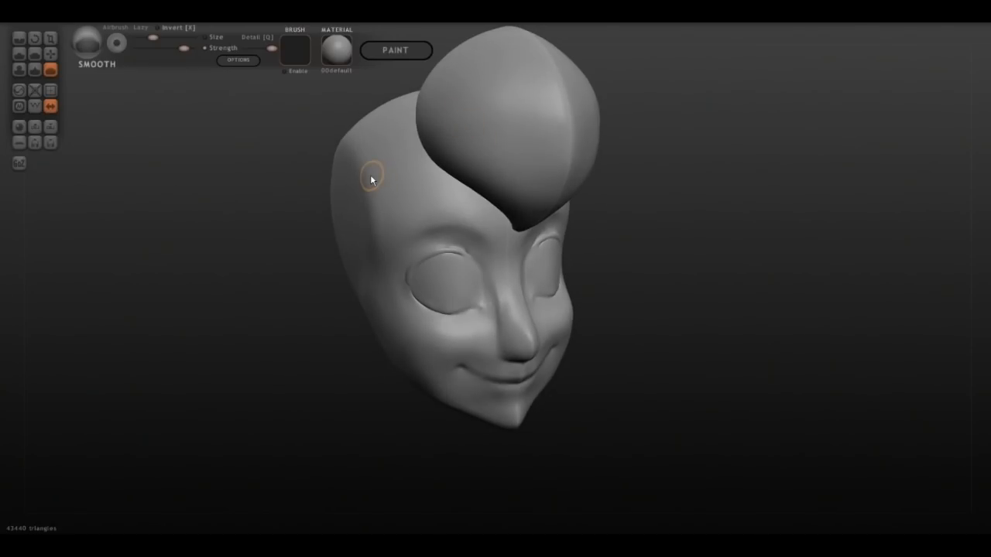
- Try the large Grab brush on the hair tuft above the forehead
left_click(50, 52)
left_click(550, 98)
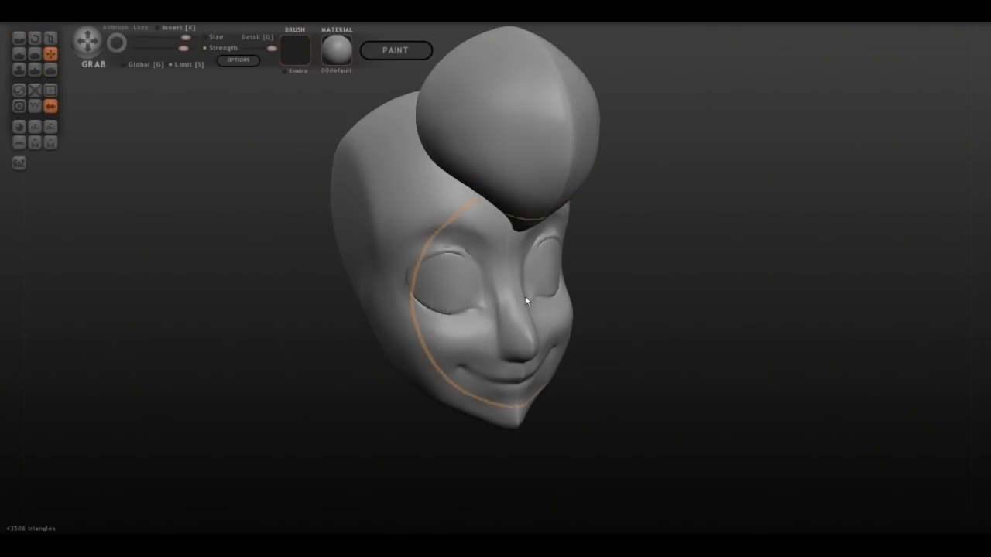
mouse_move(184, 191)
left_mouse_down()
mouse_move(170, 165)
mouse_move(232, 209)
mouse_move(227, 168)
mouse_move(92, 193)
mouse_move(168, 245)
mouse_move(258, 230)
mouse_move(401, 239)
mouse_move(341, 201)
mouse_move(88, 256)
mouse_move(136, 228)
left_mouse_up()
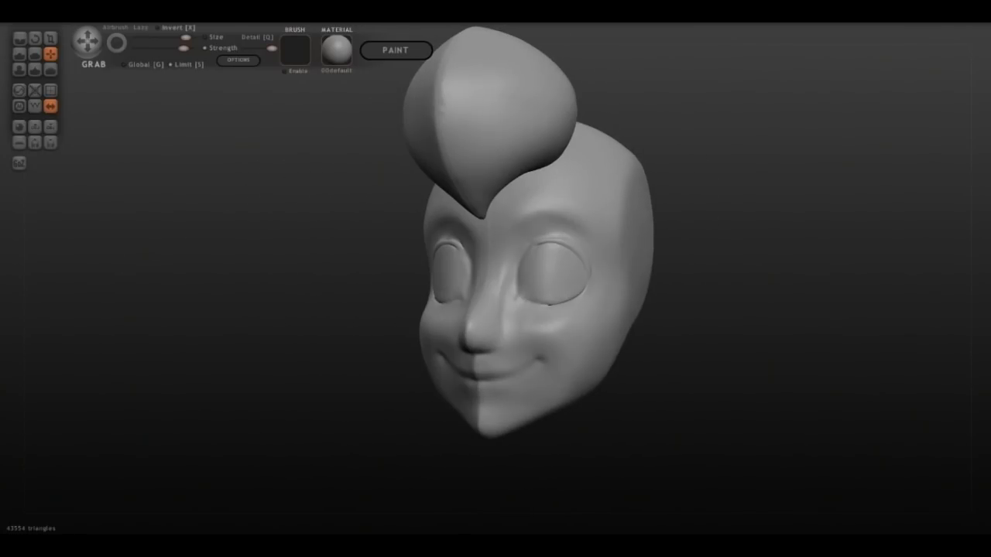
- Open "TH - Hue1.sc1" from the Models folder as a new scene, discarding the current changes
left_click(35, 145)
left_click(187, 91)
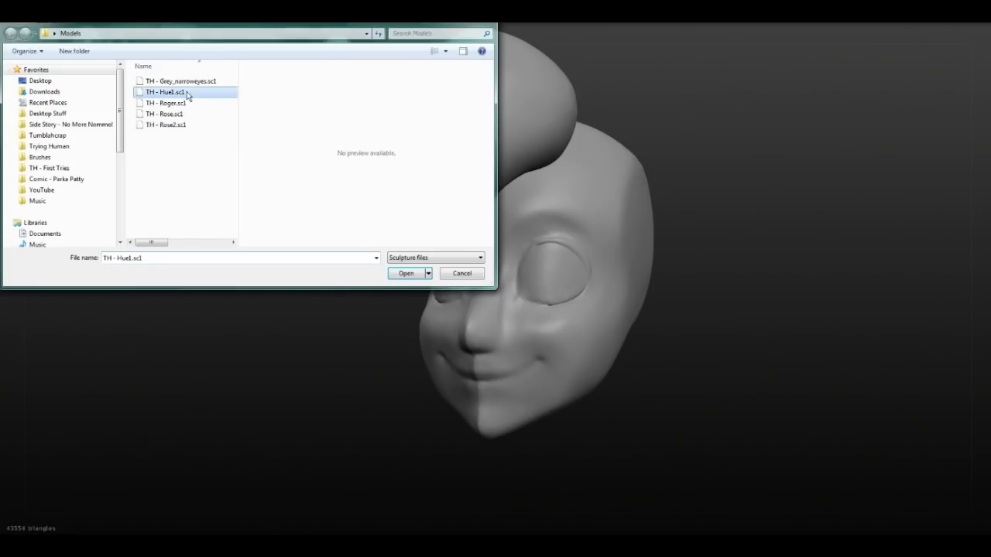
left_click(415, 271)
left_click(437, 273)
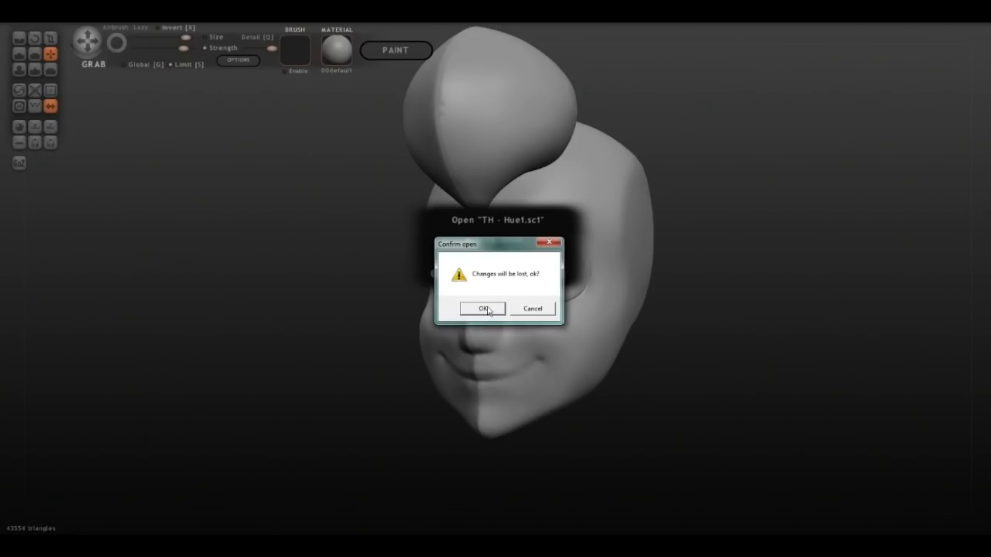
left_click(483, 309)
left_click(453, 273)
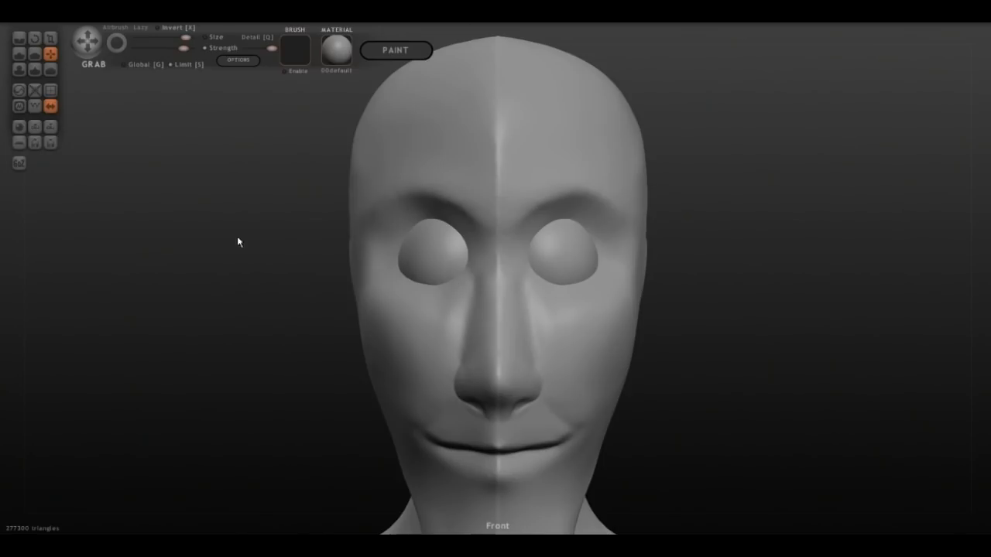
- Examine the bust's face, ear, neck and shoulders from the front and side
scroll(250, 248, "down", 5)
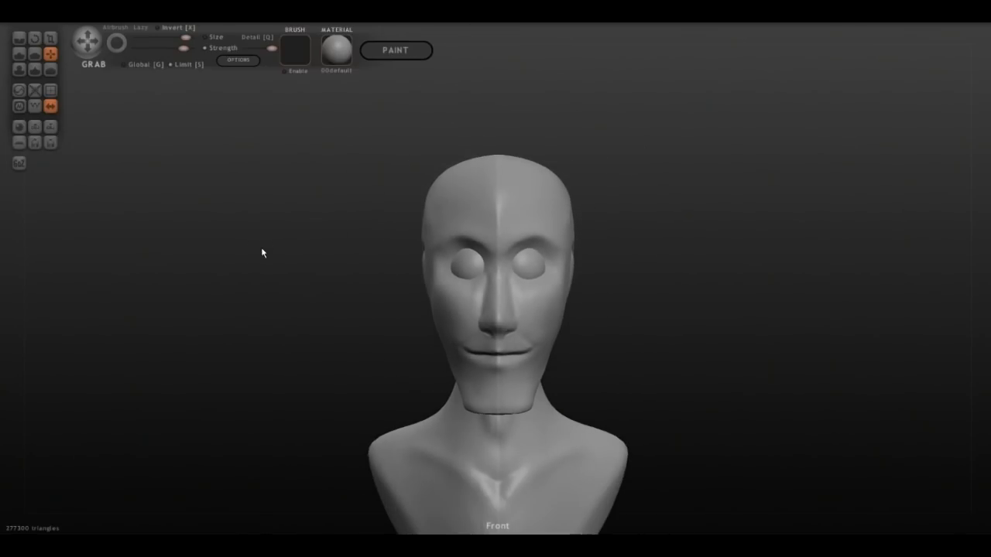
mouse_move(265, 248)
left_mouse_down()
mouse_move(268, 197)
mouse_move(380, 261)
mouse_move(421, 263)
mouse_move(430, 242)
mouse_move(398, 281)
mouse_move(402, 252)
mouse_move(302, 250)
mouse_move(223, 263)
mouse_move(216, 289)
mouse_move(109, 276)
mouse_move(159, 252)
mouse_move(227, 277)
mouse_move(419, 275)
mouse_move(411, 239)
mouse_move(354, 262)
mouse_move(236, 264)
mouse_move(230, 196)
mouse_move(191, 227)
mouse_move(168, 280)
mouse_move(114, 249)
mouse_move(170, 256)
mouse_move(148, 252)
mouse_move(140, 265)
left_mouse_up()
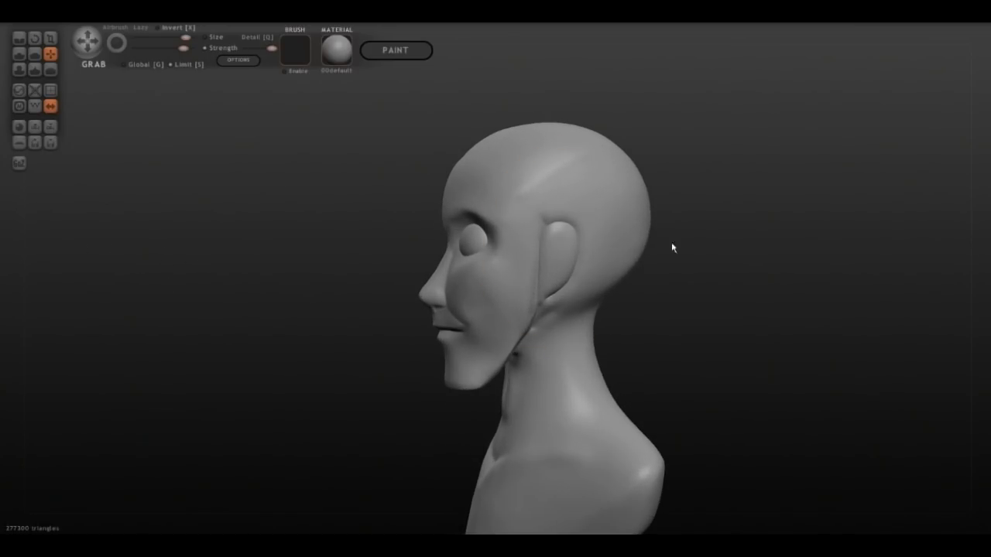
mouse_move(721, 219)
left_mouse_down()
mouse_move(694, 221)
mouse_move(660, 171)
mouse_move(736, 223)
mouse_move(658, 268)
mouse_move(542, 413)
mouse_move(725, 314)
mouse_move(798, 314)
left_mouse_up()
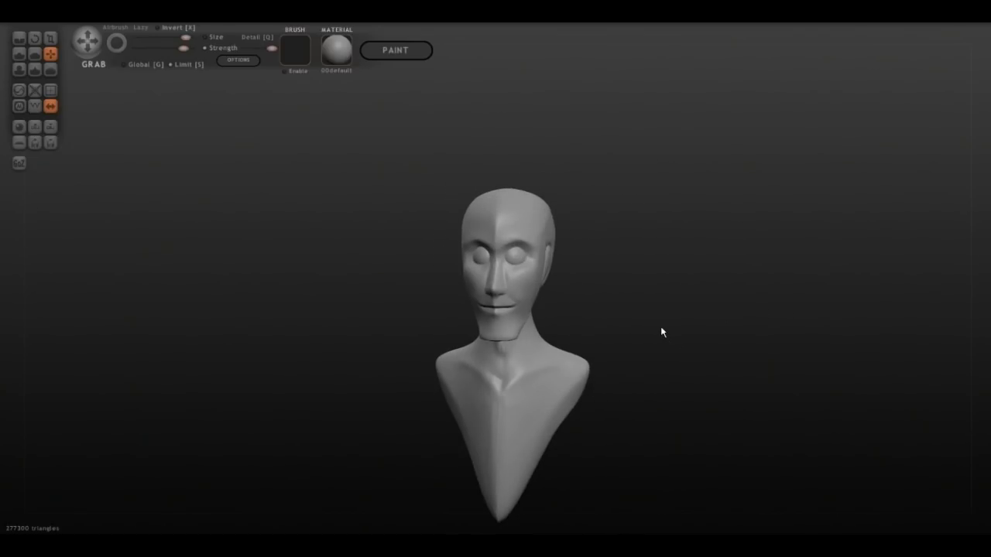
left_click_drag(661, 330, 659, 269)
mouse_move(616, 389)
left_mouse_down()
mouse_move(661, 382)
mouse_move(597, 380)
mouse_move(647, 369)
mouse_move(601, 316)
mouse_move(599, 358)
mouse_move(578, 384)
mouse_move(504, 376)
left_mouse_up()
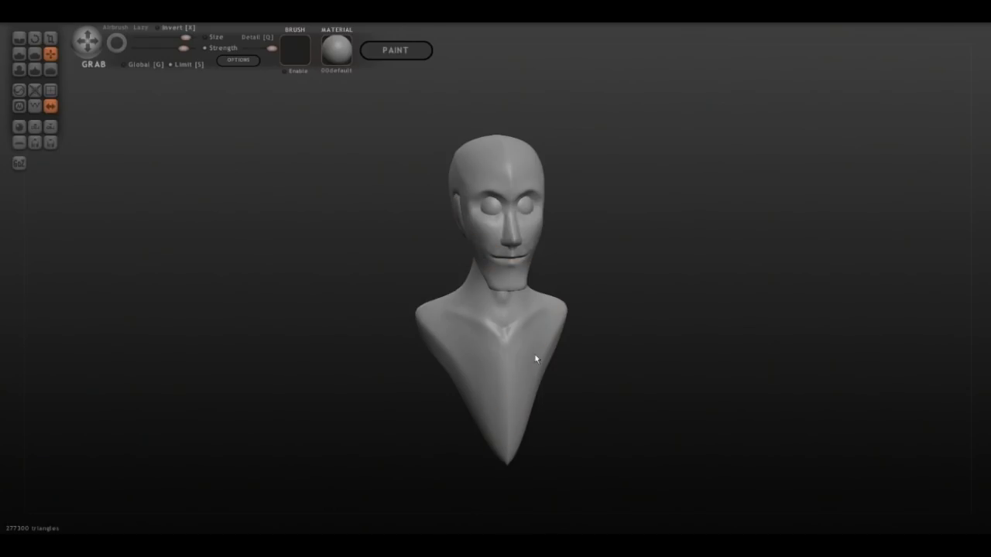
scroll(441, 332, "down", 5, "shift")
scroll(488, 332, "down", 5, "shift")
left_click_drag(714, 375, 670, 378)
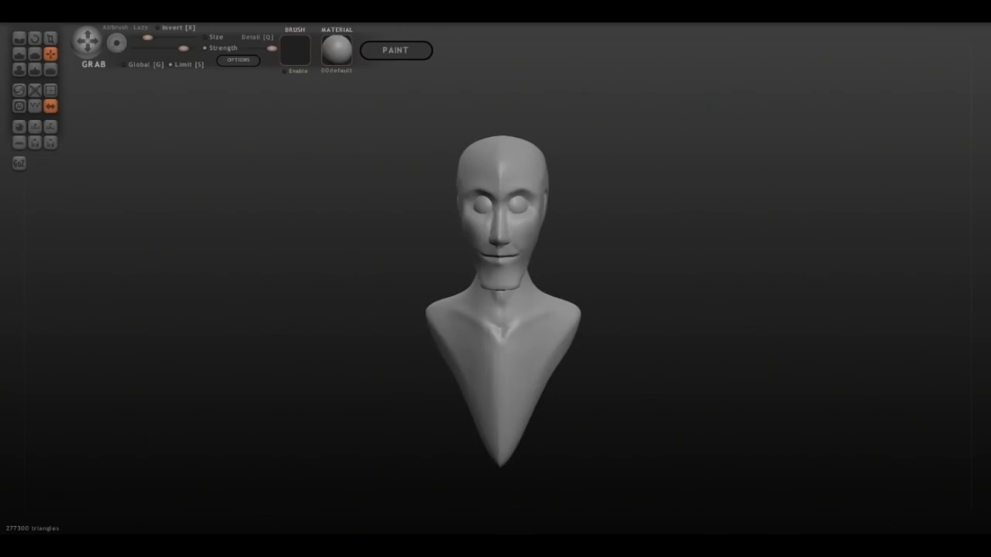